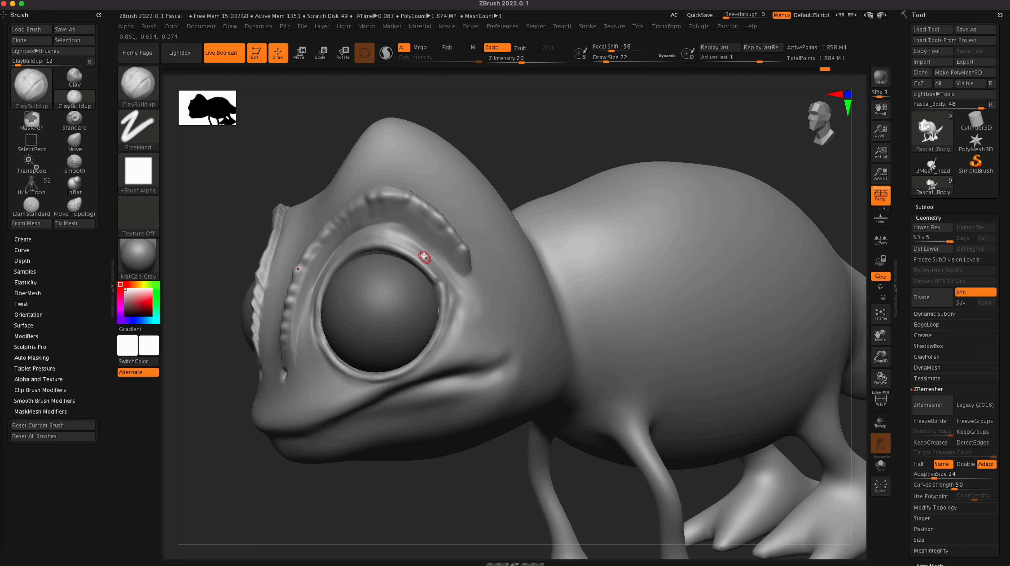
Step: Build up the rim of the upper eyelid with ClayBuildup strokes along the eye opening and smooth them
key(shift)
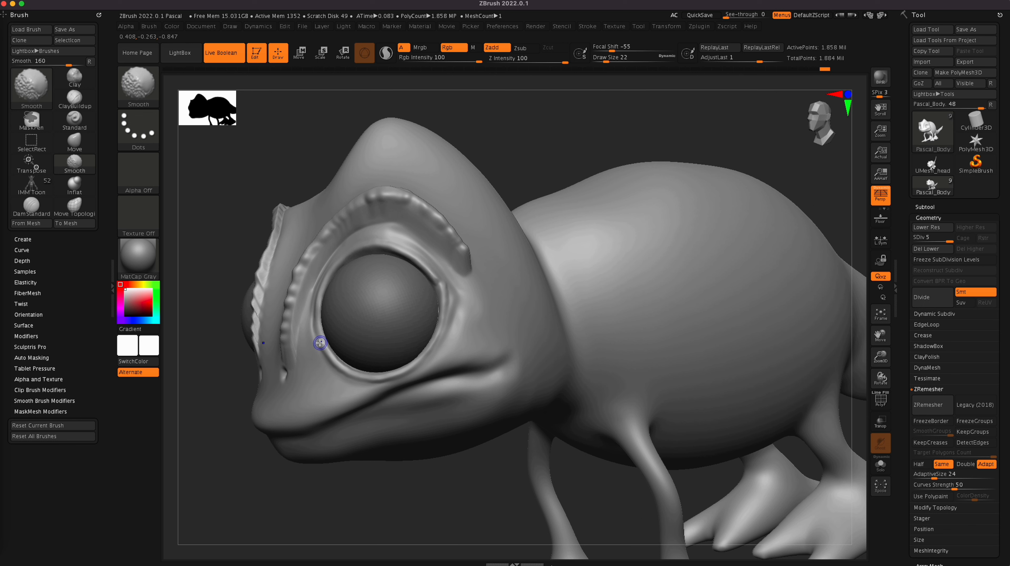
click(78, 104)
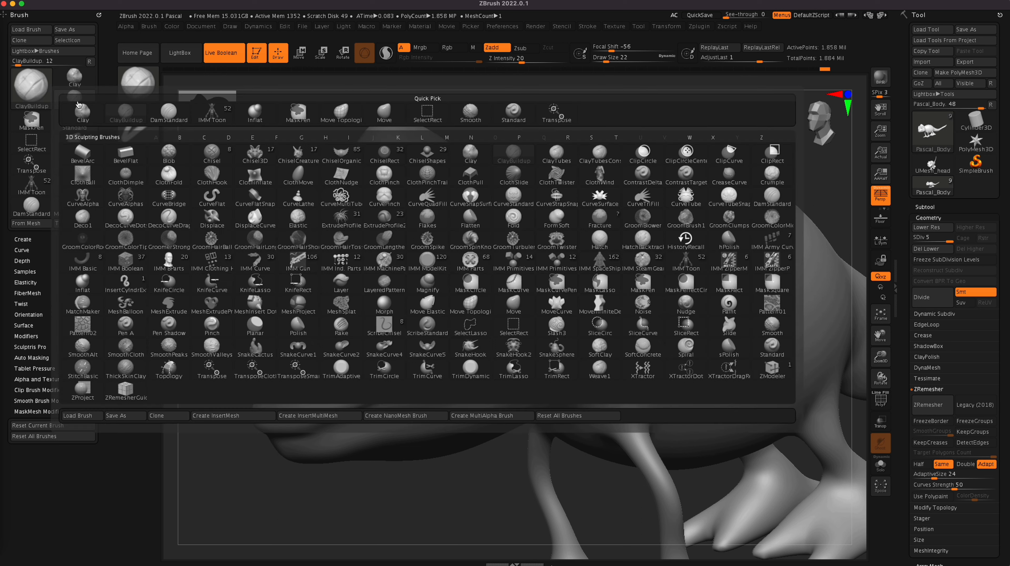
drag(318, 324, 346, 254)
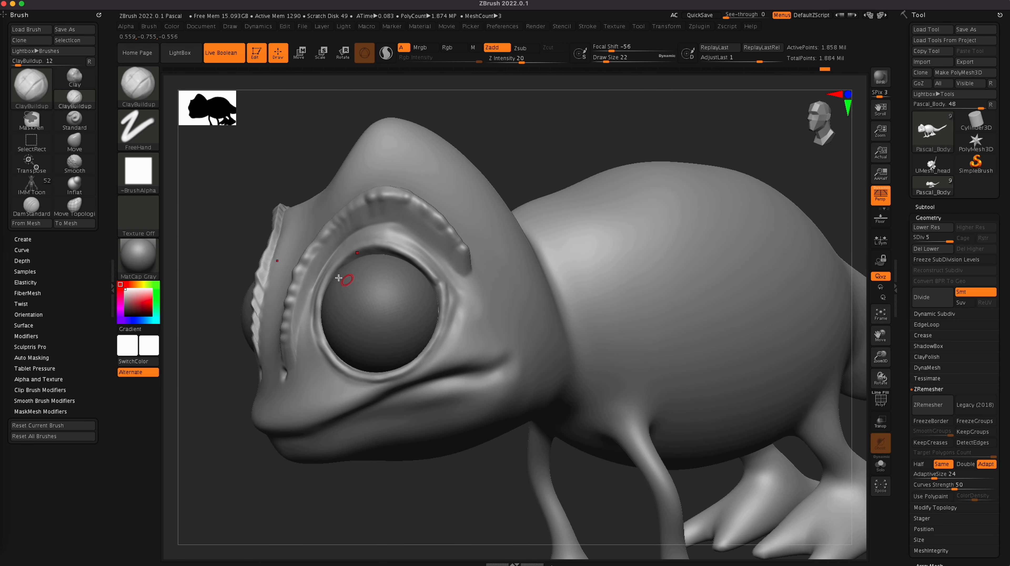
mouse_move(317, 327)
mouse_down()
mouse_move(332, 267)
mouse_move(396, 252)
mouse_move(438, 279)
mouse_up()
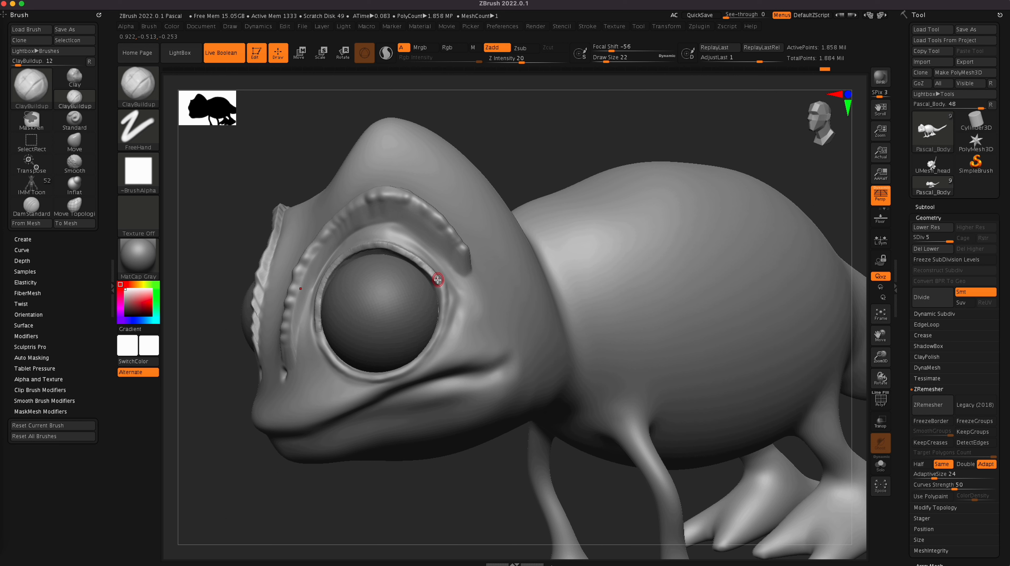
key(shift)
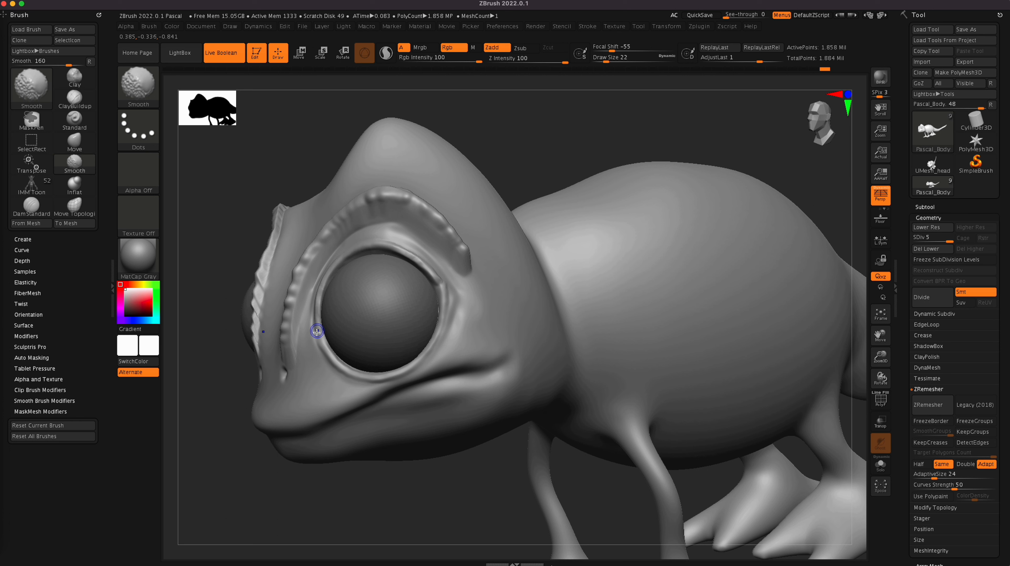
Step: Switch to the DamStandard brush and hide the eye_L and eye_L1 subtools to expose the eye socket
click(31, 206)
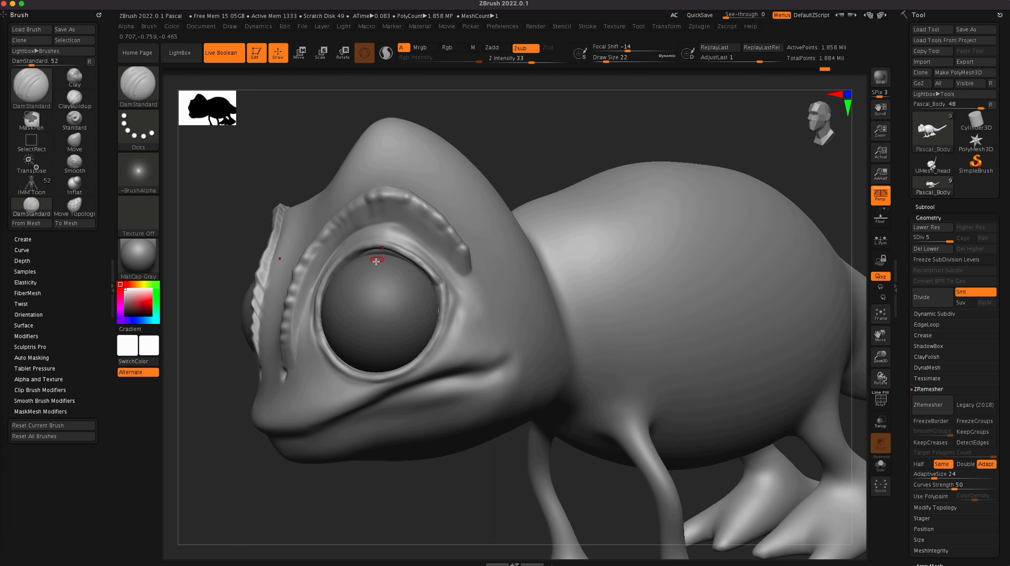
drag(572, 171, 569, 111)
drag(601, 275, 587, 272)
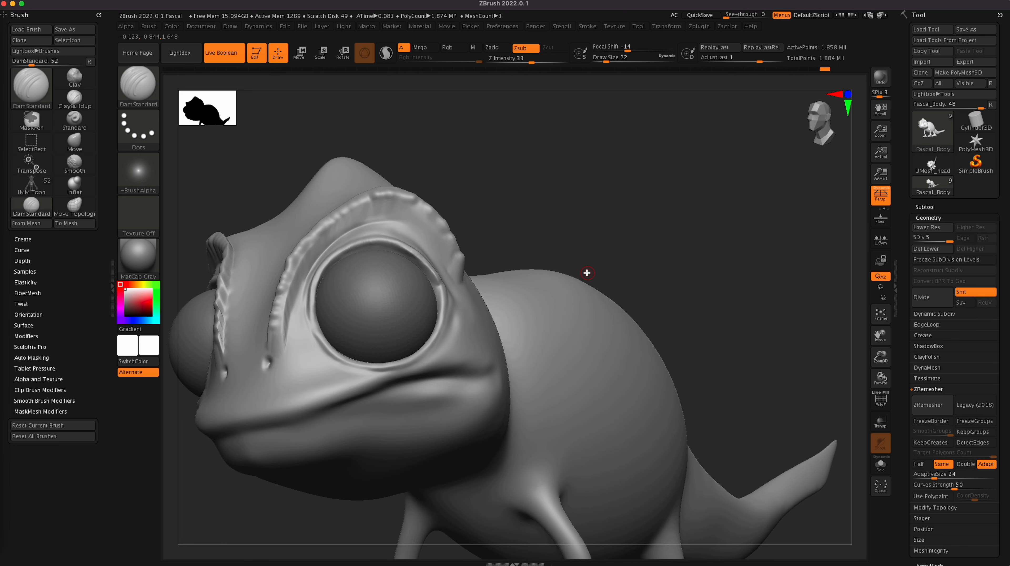
click(924, 207)
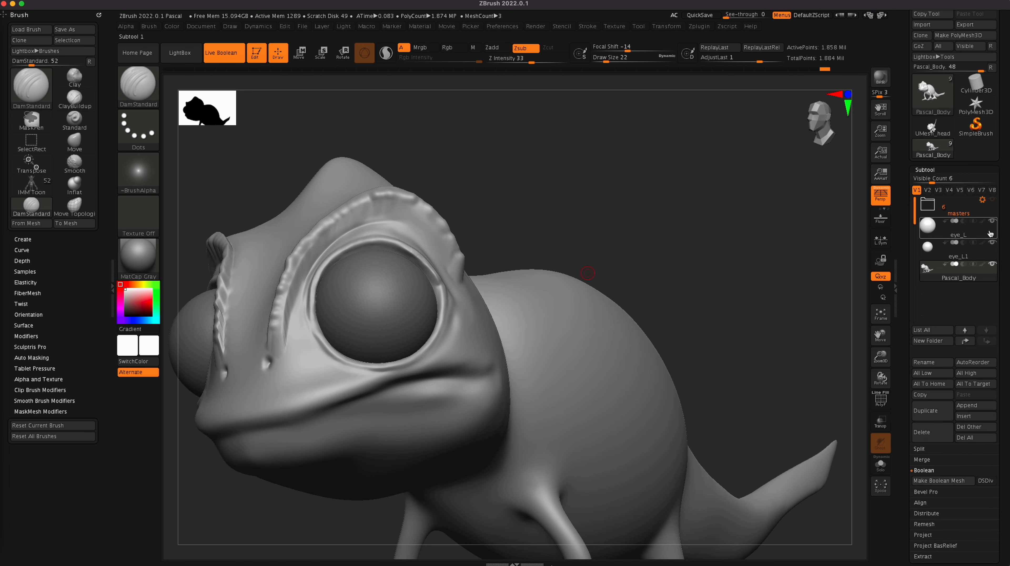
click(992, 221)
click(991, 242)
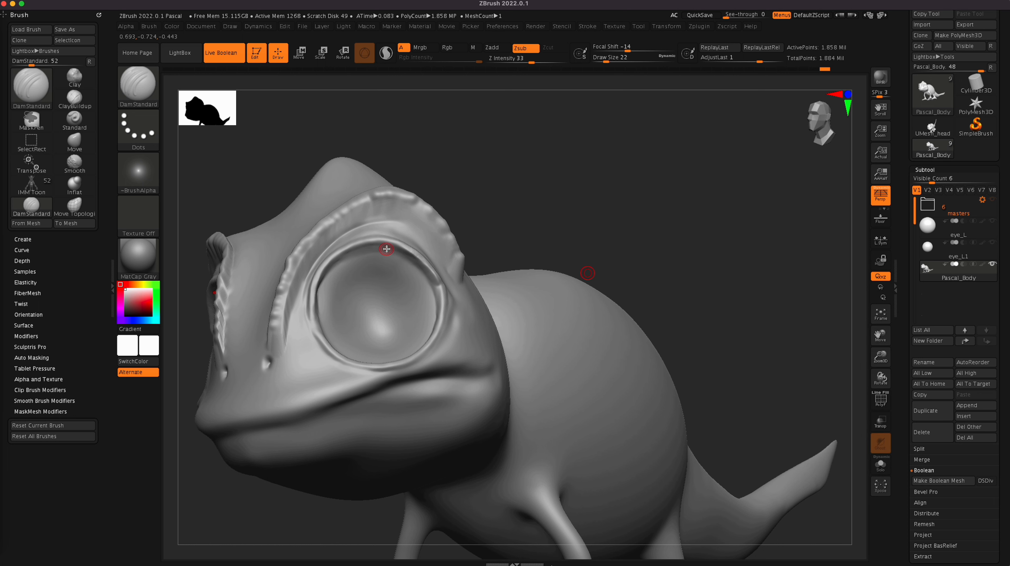
Step: Carve a crease along the inner edge of the eyelid with DamStandard and smooth the rim around the socket
mouse_move(318, 306)
mouse_down()
mouse_move(331, 266)
mouse_move(408, 256)
mouse_up()
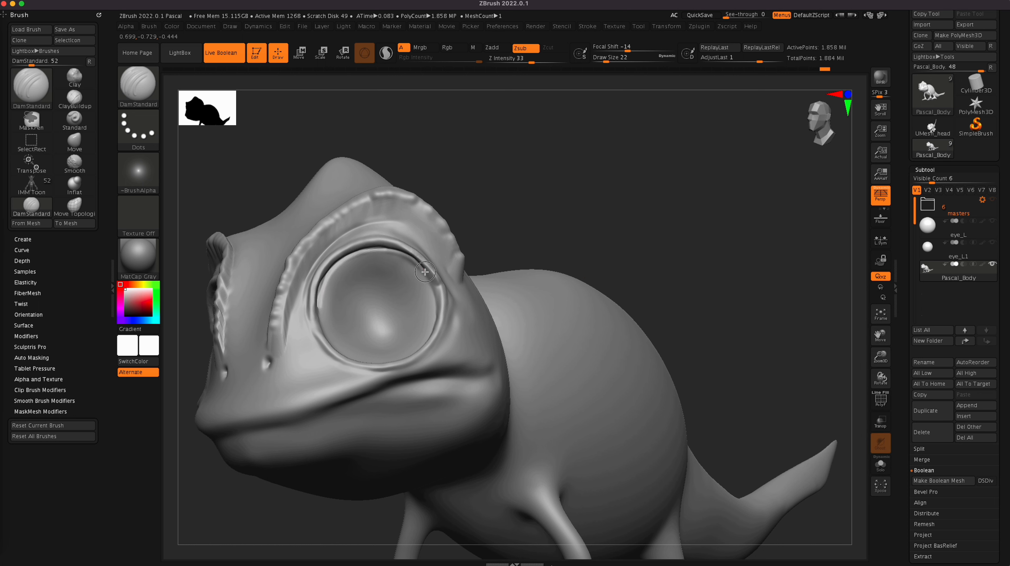
key(shift)
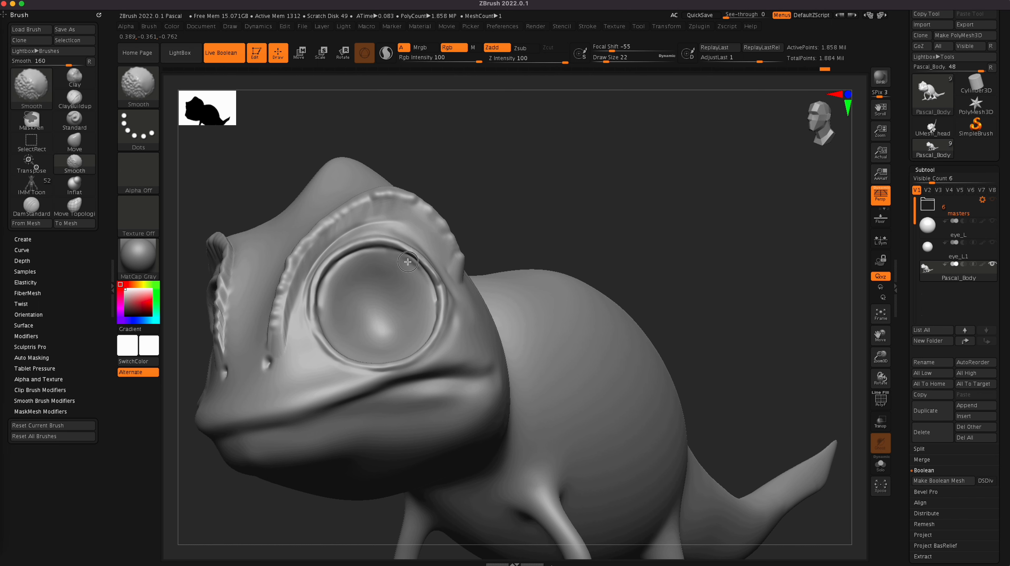
drag(663, 199, 667, 241)
key(alt)
drag(354, 363, 347, 360)
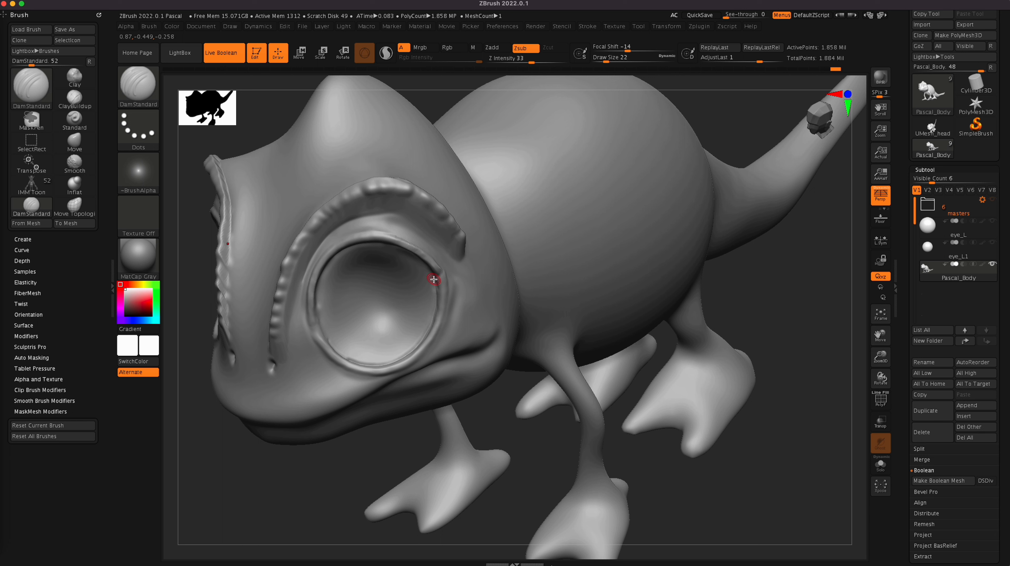
key(shift)
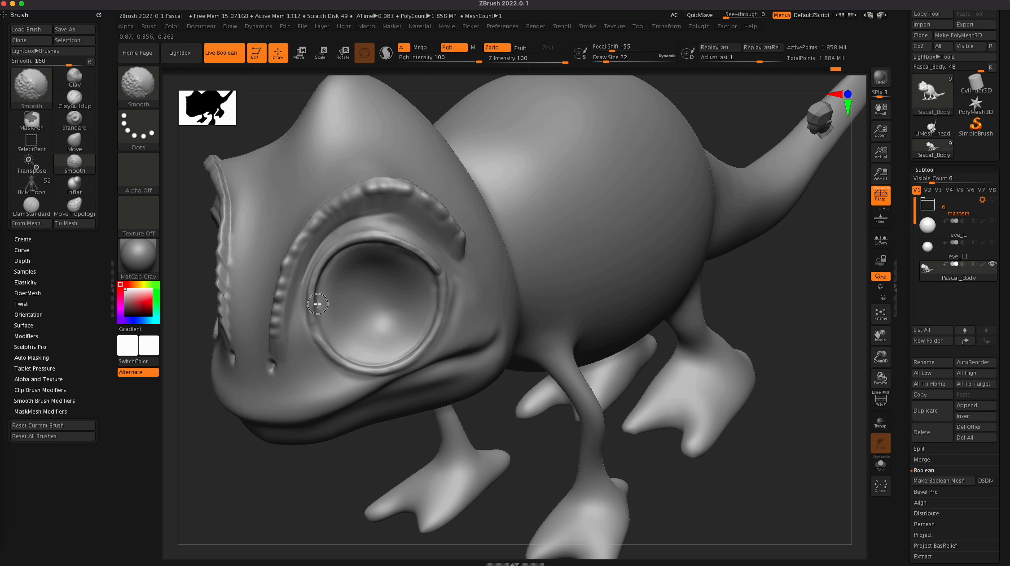
shift+drag(318, 304, 344, 353)
mouse_move(497, 415)
mouse_down()
mouse_move(497, 390)
mouse_move(475, 415)
mouse_move(489, 451)
mouse_move(549, 460)
mouse_move(537, 435)
mouse_up()
Step: Reshape the inside of the eye socket with ClayBuildup strokes at draw size 86
click(74, 102)
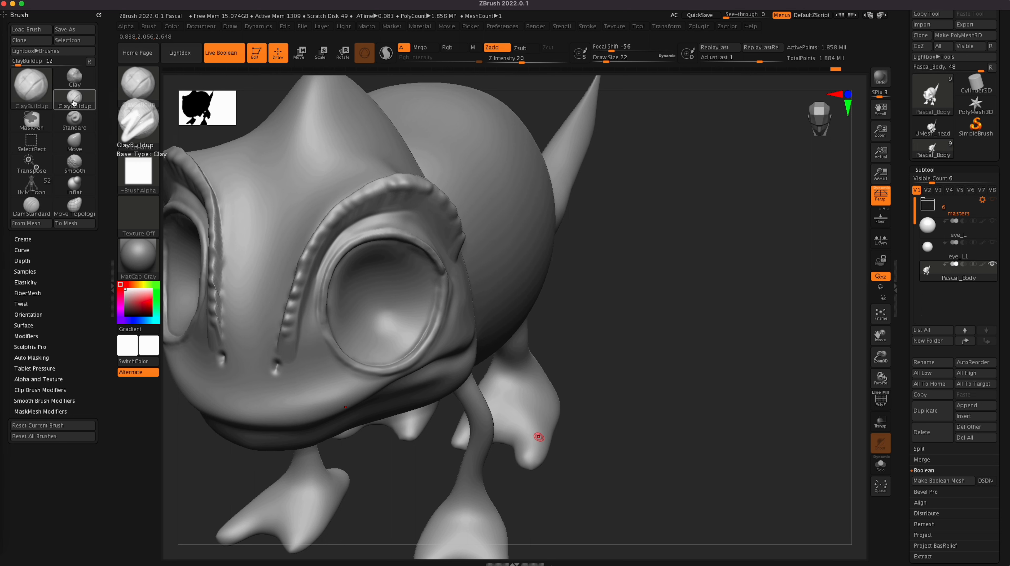
drag(639, 330, 634, 322)
mouse_move(378, 287)
mouse_down()
mouse_move(368, 278)
mouse_move(378, 309)
mouse_move(349, 293)
mouse_move(344, 269)
mouse_move(401, 262)
mouse_move(412, 317)
mouse_move(369, 345)
mouse_move(344, 318)
mouse_move(341, 273)
mouse_move(351, 341)
mouse_move(390, 340)
mouse_move(426, 295)
mouse_move(370, 264)
mouse_move(334, 309)
mouse_move(384, 316)
mouse_move(394, 304)
mouse_move(375, 255)
mouse_move(341, 266)
mouse_move(326, 298)
mouse_up()
mouse_move(352, 349)
shift+mouse_down()
mouse_move(371, 329)
mouse_move(365, 315)
shift+mouse_up()
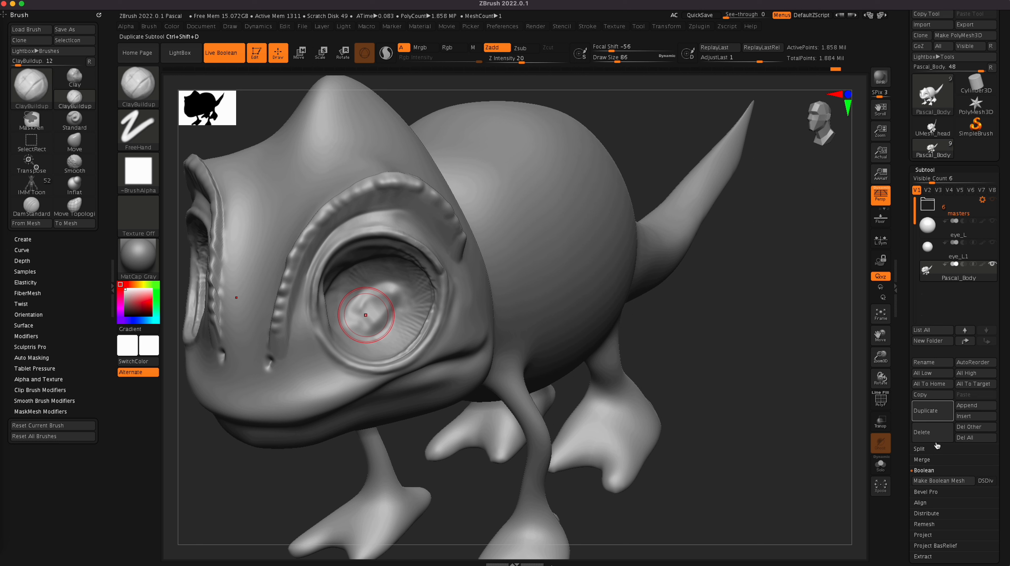
Step: Lower Pascal_Body to subdivision level 3 and smooth the rough surface inside the eye socket
scroll(1003, 500, down, 10)
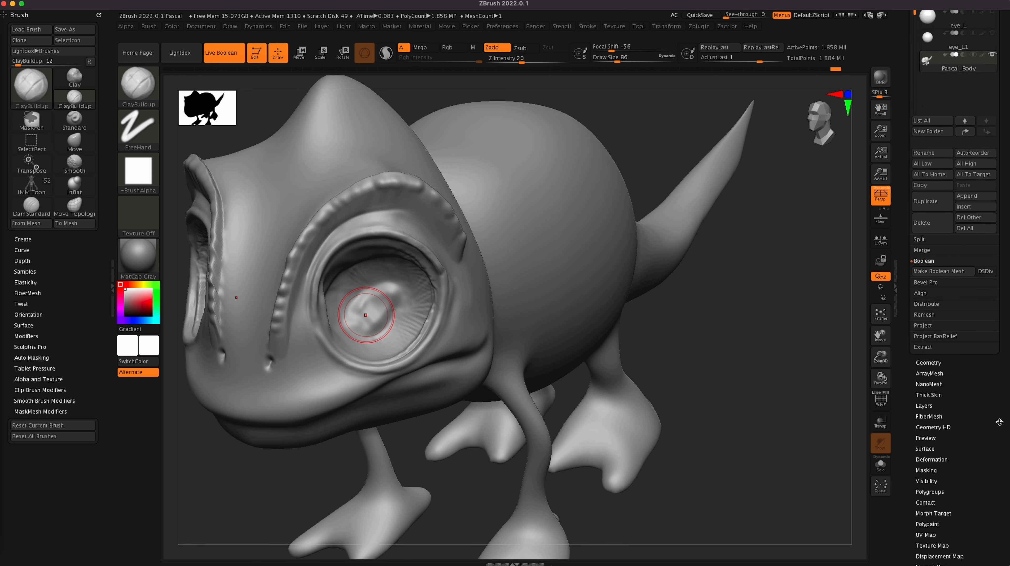
drag(928, 362, 927, 361)
click(929, 360)
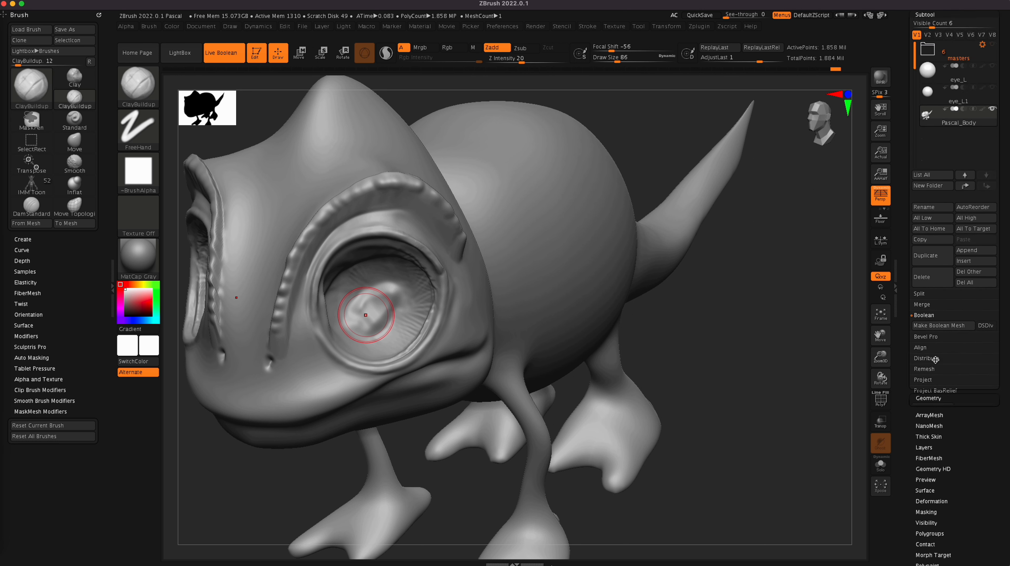
click(933, 48)
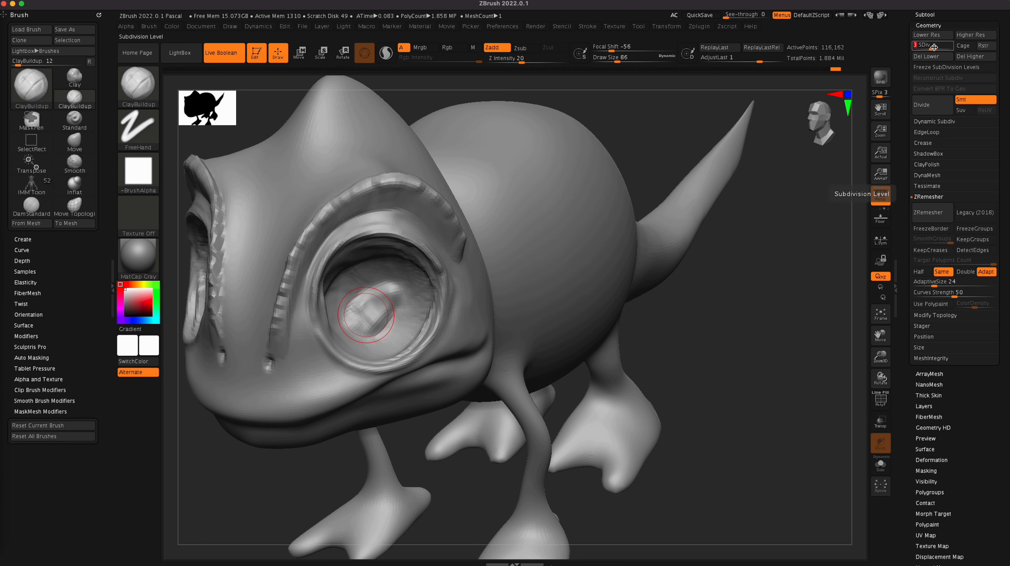
key(shift)
mouse_move(403, 314)
shift+mouse_down()
mouse_move(406, 276)
mouse_move(383, 255)
mouse_move(408, 284)
mouse_move(406, 323)
shift+mouse_up()
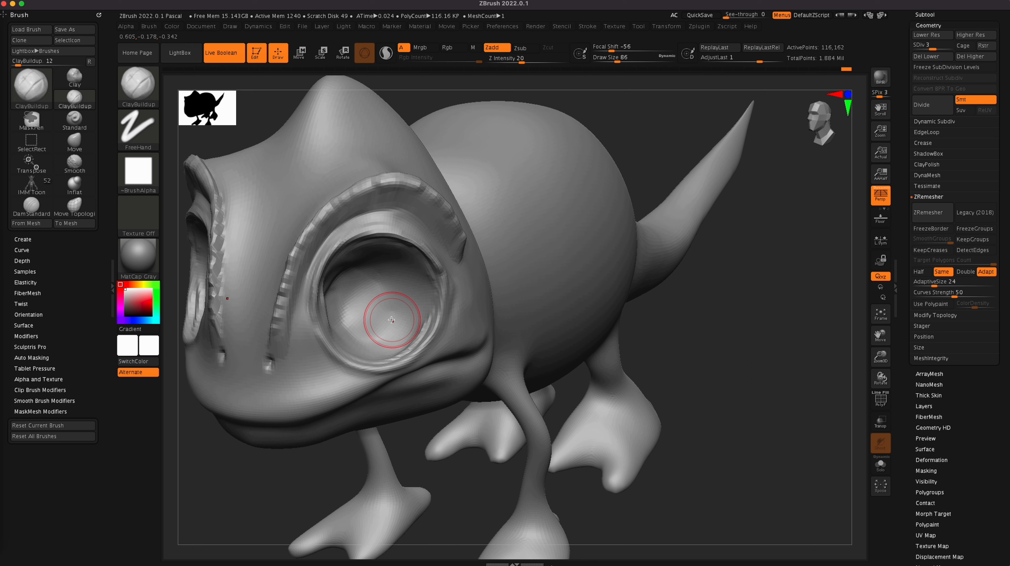
Step: Raise the body to subdivision level 4 and smooth the socket interior at draw size 62
click(940, 48)
mouse_move(413, 290)
shift+mouse_down()
mouse_move(419, 274)
mouse_move(398, 297)
mouse_move(412, 315)
mouse_move(405, 322)
shift+mouse_up()
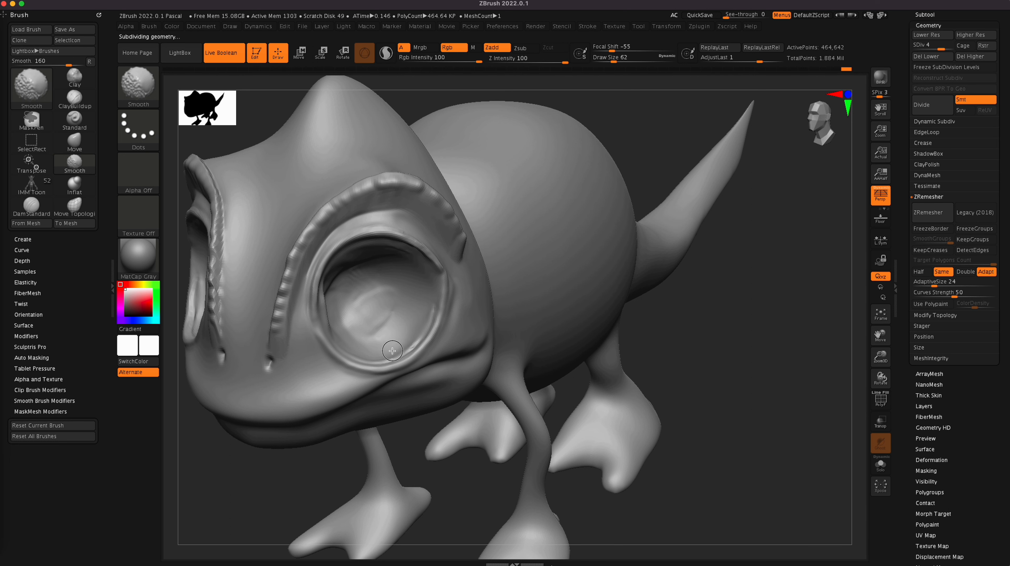
mouse_move(332, 301)
shift+mouse_down()
mouse_move(397, 257)
mouse_move(401, 313)
mouse_move(391, 312)
shift+mouse_up()
drag(767, 337, 694, 332)
mouse_move(325, 282)
shift+mouse_down()
mouse_move(330, 323)
mouse_move(339, 295)
shift+mouse_up()
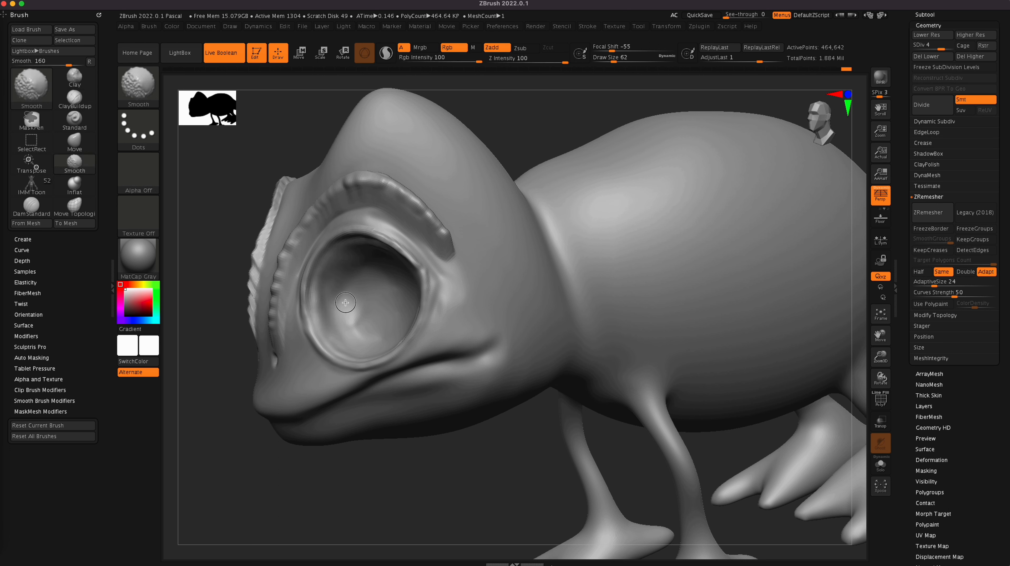
Step: Raise the body to subdivision level 5 and smooth the remaining unevenness inside the eye socket
click(952, 46)
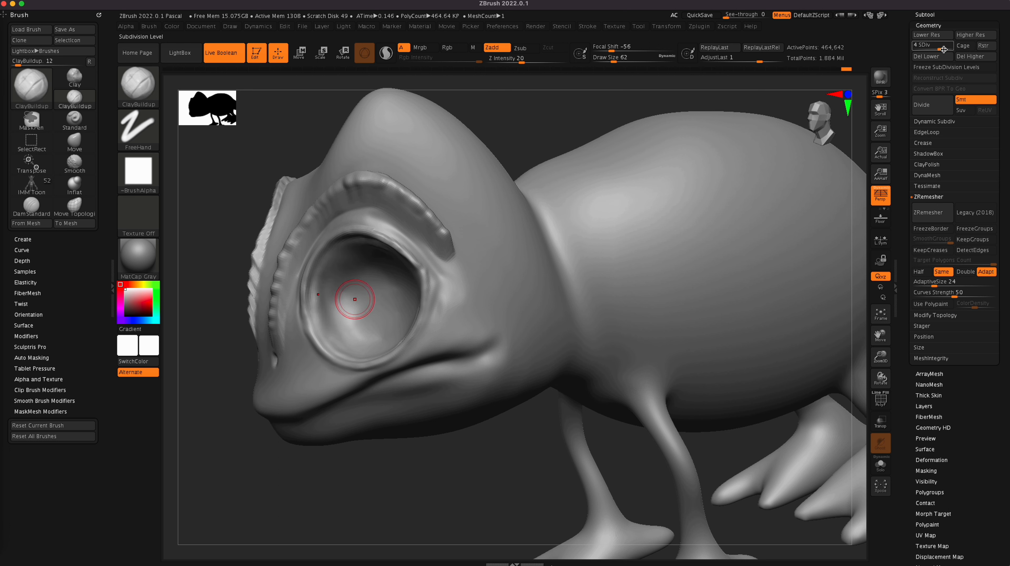
key(shift)
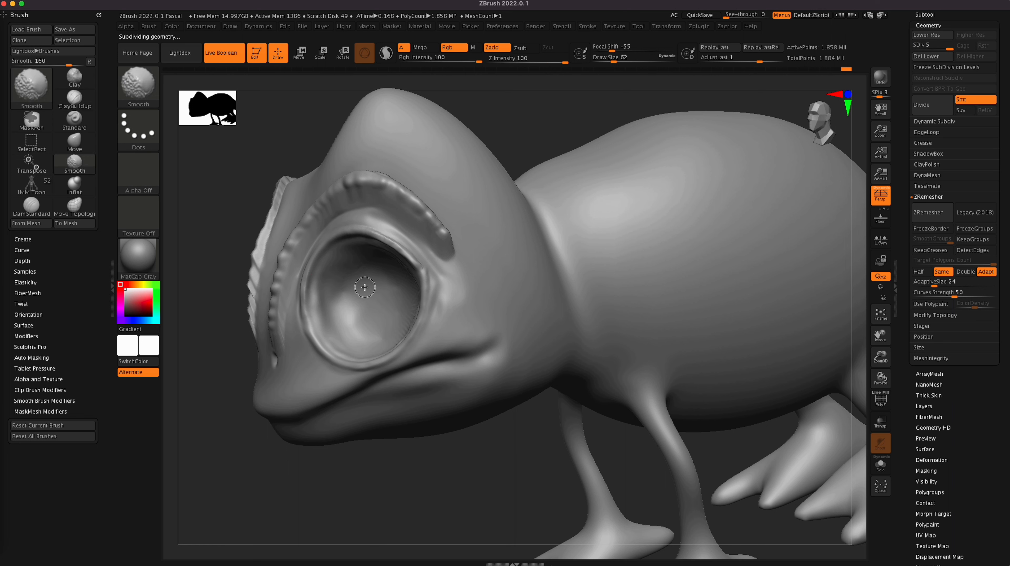
drag(338, 473, 397, 478)
key(shift)
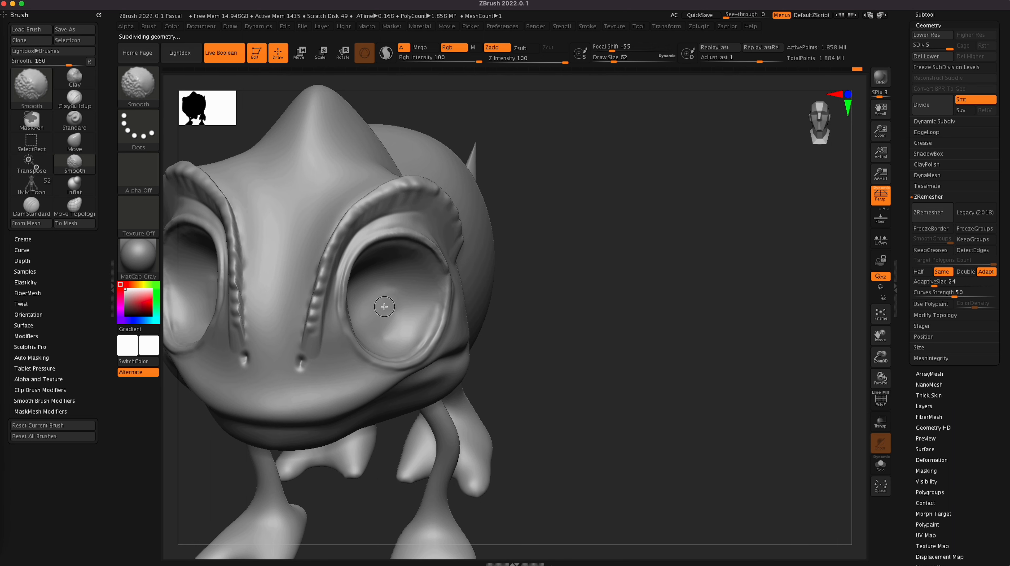
right_drag(387, 320, 650, 343)
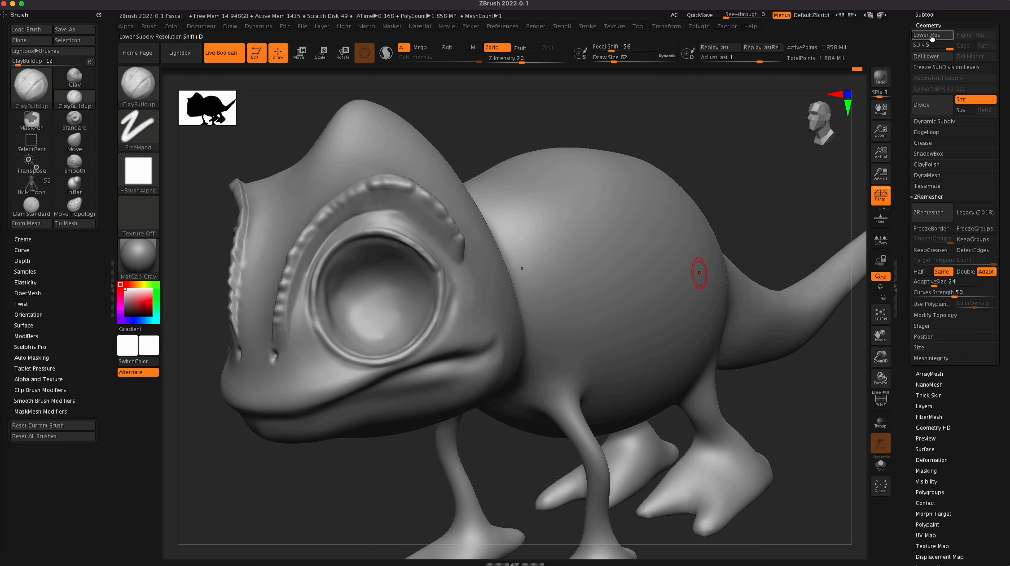
Step: Show the eye_L and eye_L1 subtools again and check the eyelid fit from the front and side
click(924, 15)
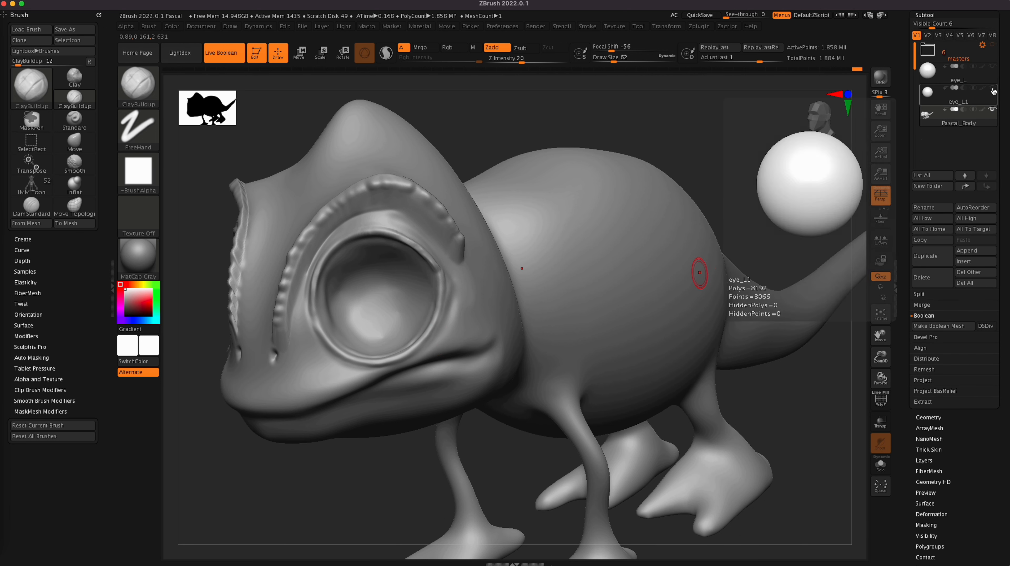
click(994, 67)
click(994, 66)
mouse_move(363, 489)
right_down()
mouse_move(354, 471)
mouse_move(376, 501)
mouse_move(375, 520)
right_up()
drag(389, 492, 438, 465)
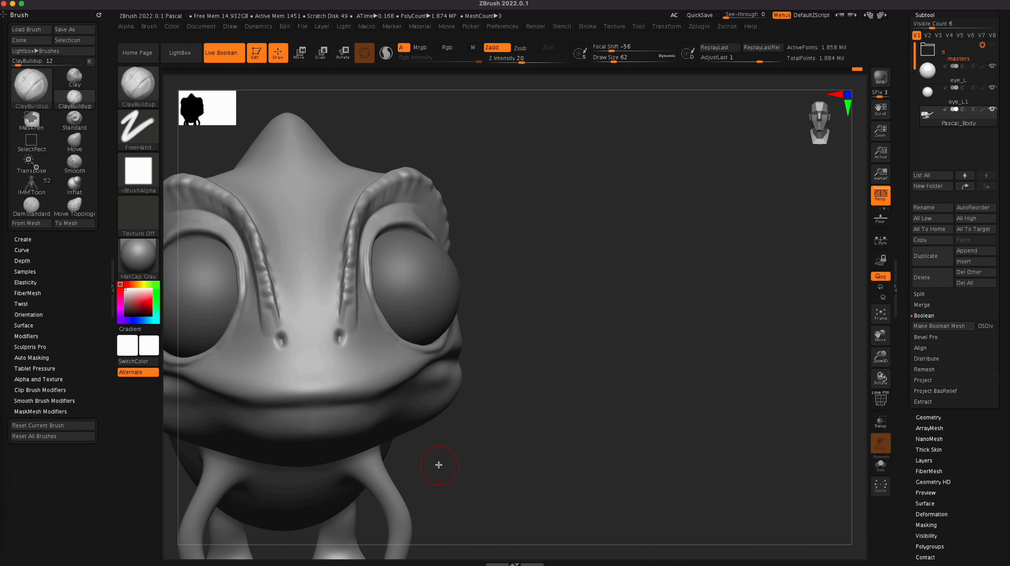
mouse_move(508, 432)
mouse_down()
mouse_move(540, 411)
mouse_move(548, 420)
mouse_move(496, 433)
mouse_up()
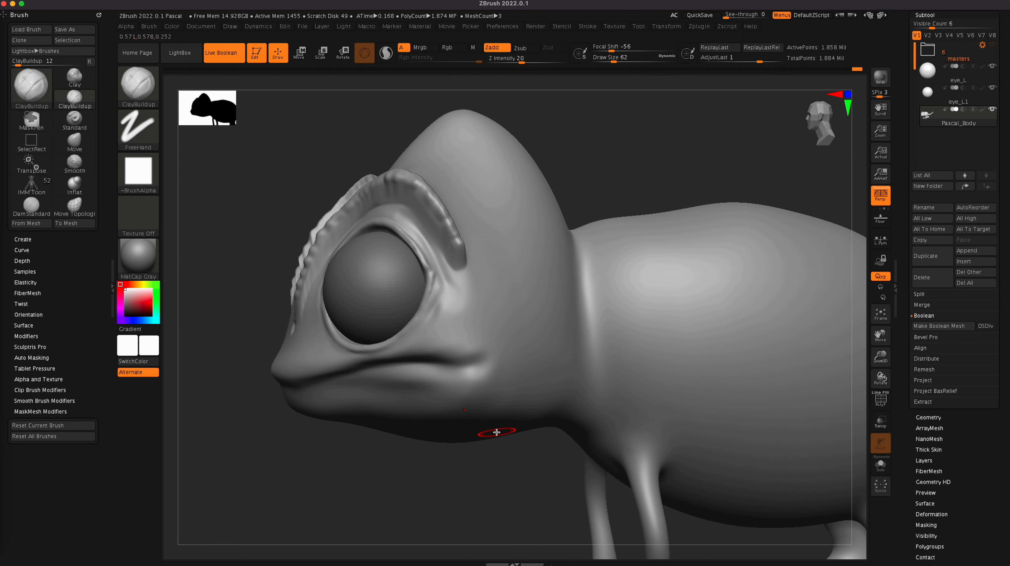
Step: Reduce the brush draw size to 18 and smooth the upper eyelid toward the back corner of the eye
key(bracketleft)
key(bracketleft)
key(bracketleft)
key(bracketleft)
key(bracketleft)
key(shift)
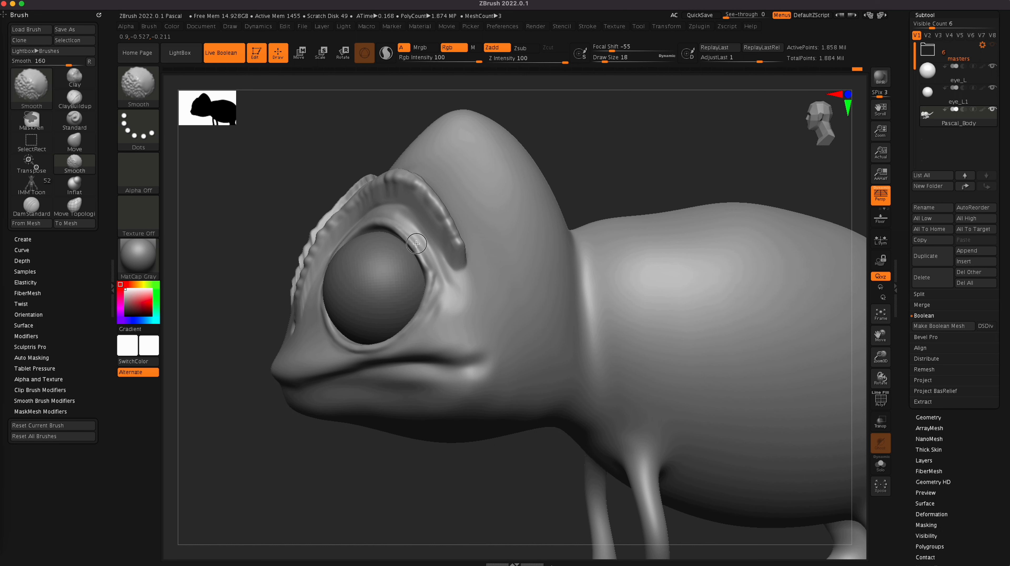
mouse_move(365, 491)
mouse_down()
mouse_move(373, 485)
mouse_move(373, 494)
mouse_up()
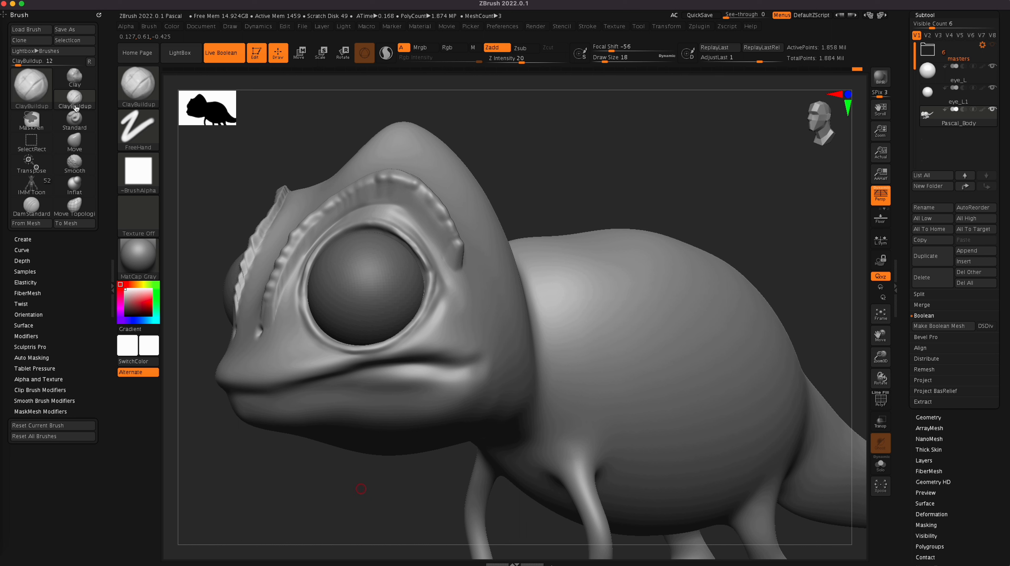
Step: Refine the upper eyelid edge with ClayBuildup at draw size 9 and smooth it along the eyeball
key([)
key(shift)
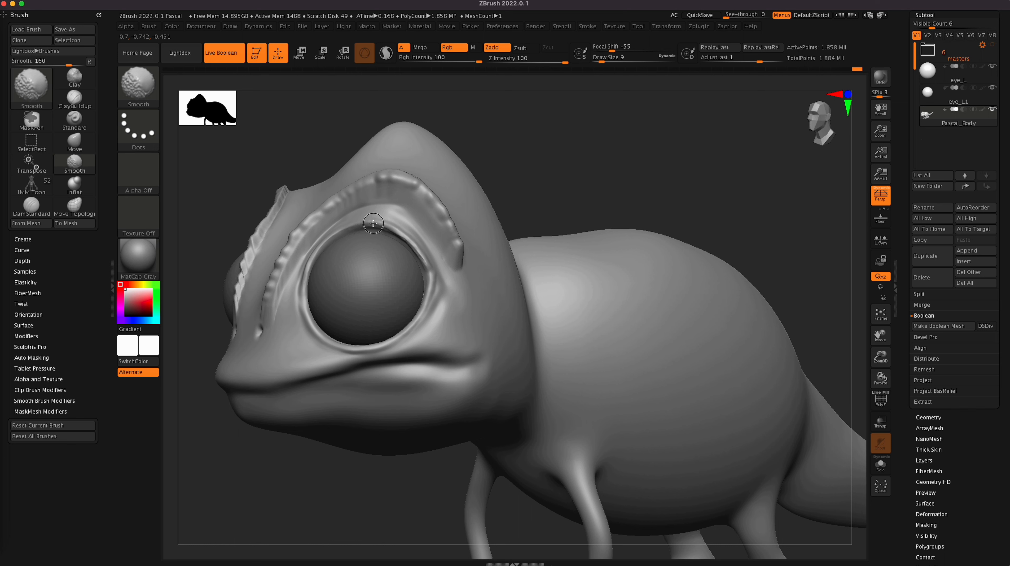
mouse_move(575, 156)
mouse_down()
mouse_move(601, 149)
mouse_move(608, 129)
mouse_up()
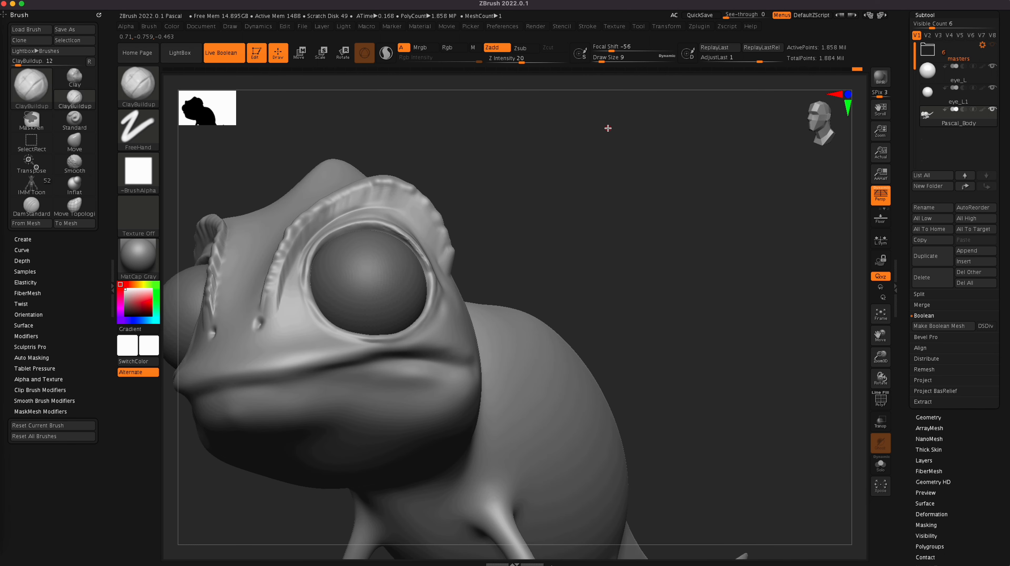
key(shift)
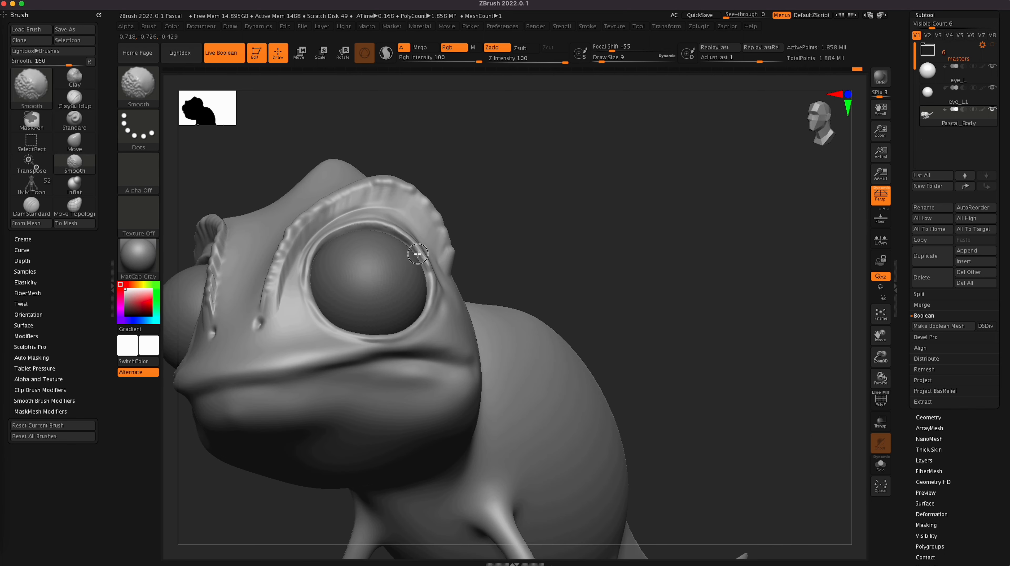
mouse_move(656, 262)
mouse_down()
mouse_move(676, 281)
mouse_move(653, 302)
mouse_up()
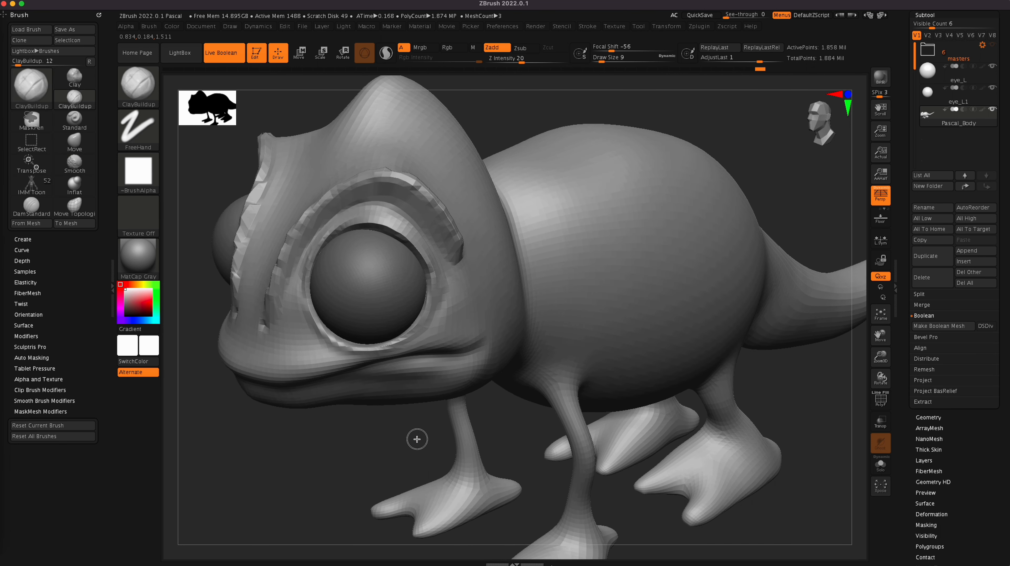
drag(422, 438, 443, 434)
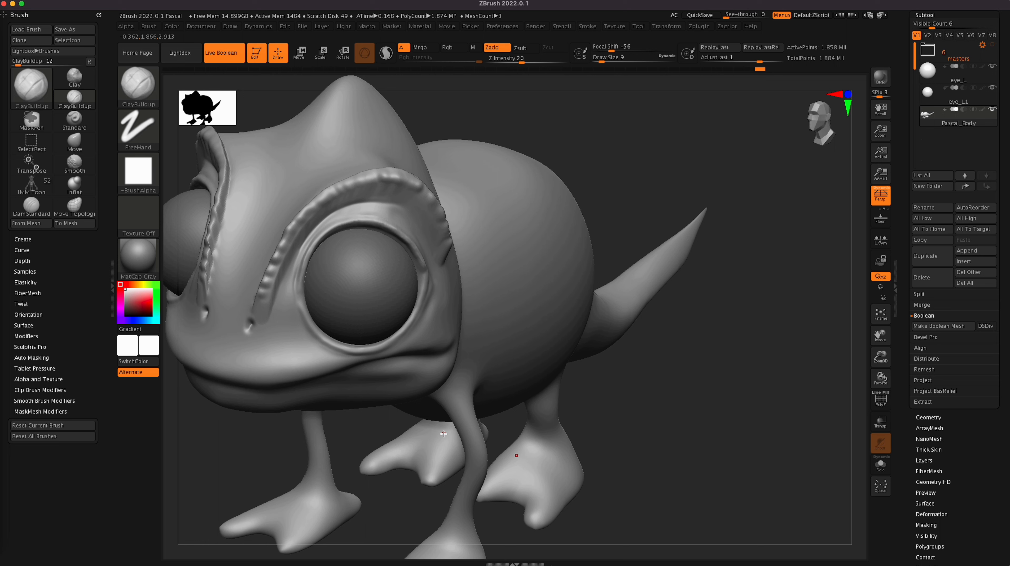
Step: Carve the mouth line toward its corner with the DamStandard brush at draw size 30 and smooth the crease
drag(677, 432, 782, 410)
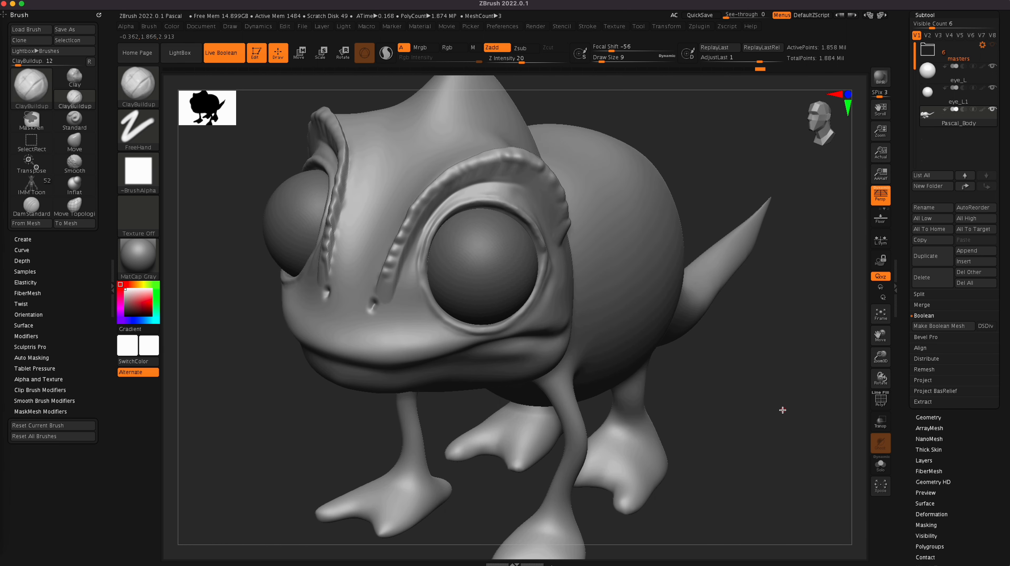
drag(736, 399, 748, 352)
drag(308, 316, 427, 321)
key(b)
key(d)
key(s)
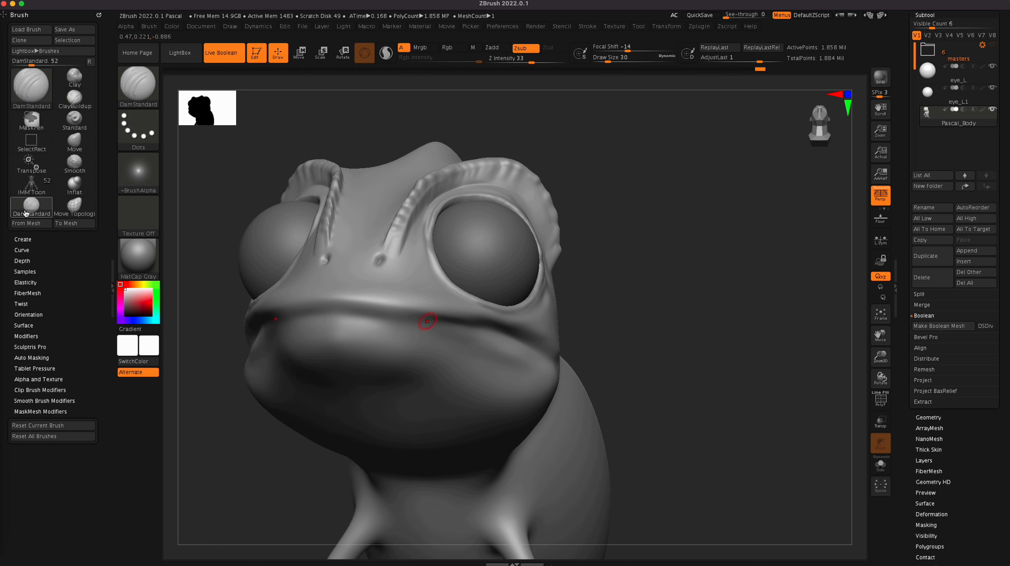
mouse_move(314, 316)
mouse_down()
mouse_move(502, 333)
mouse_move(540, 350)
mouse_move(431, 321)
mouse_move(318, 312)
mouse_up()
key(ctrl+z)
drag(801, 381, 713, 379)
drag(577, 360, 504, 336)
key(shift)
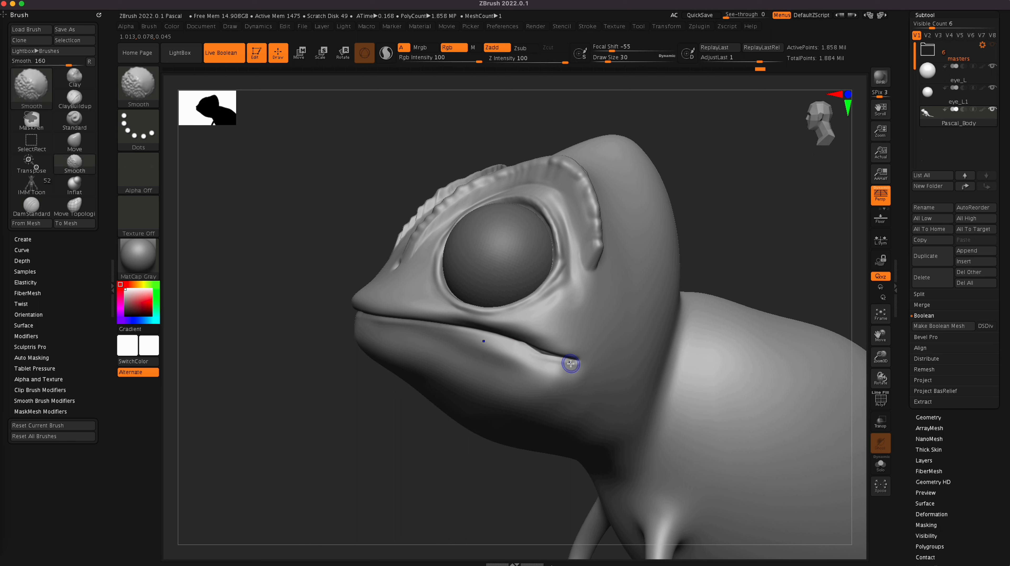
shift+drag(562, 360, 497, 333)
Step: Refine the mouth crease from below and from the side, smoothing the area around the mouth corner
mouse_move(407, 448)
mouse_down()
mouse_move(559, 338)
mouse_move(430, 302)
mouse_move(333, 303)
mouse_up()
drag(750, 327, 737, 316)
key(shift)
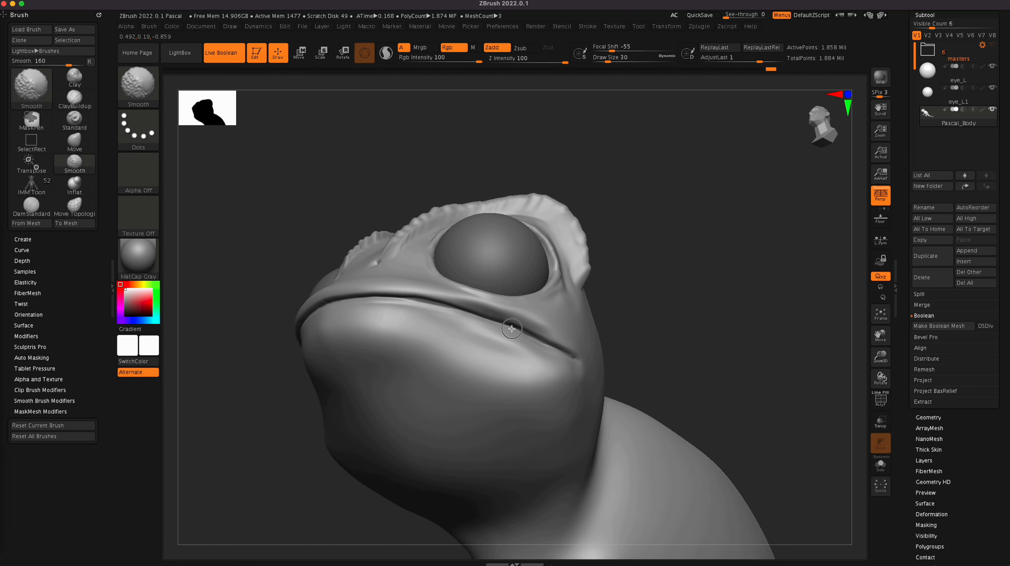
shift+drag(575, 360, 488, 320)
drag(719, 337, 718, 406)
ctrl+right_drag(607, 426, 555, 410)
click(833, 96)
alt+drag(571, 450, 437, 474)
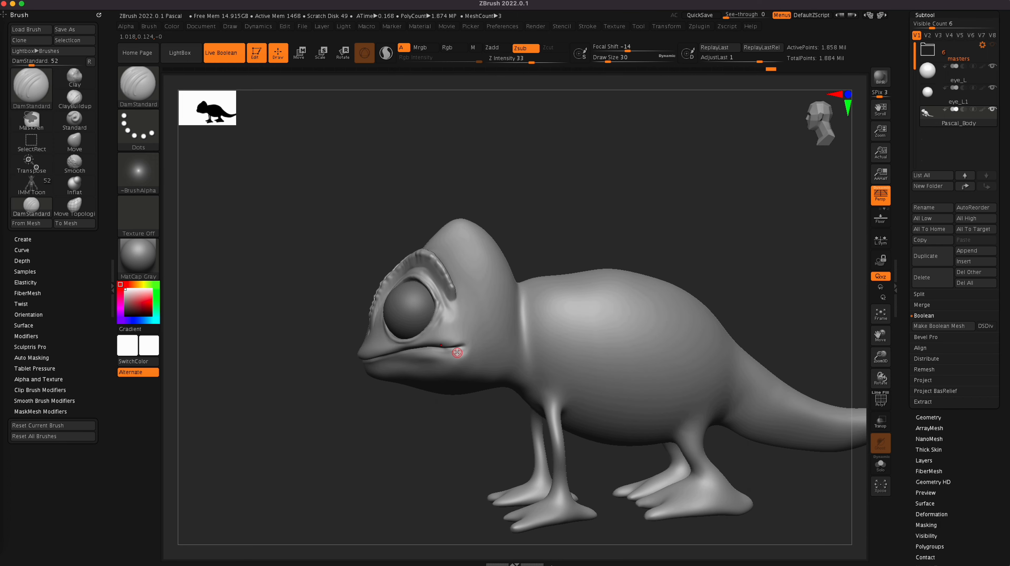
key(shift)
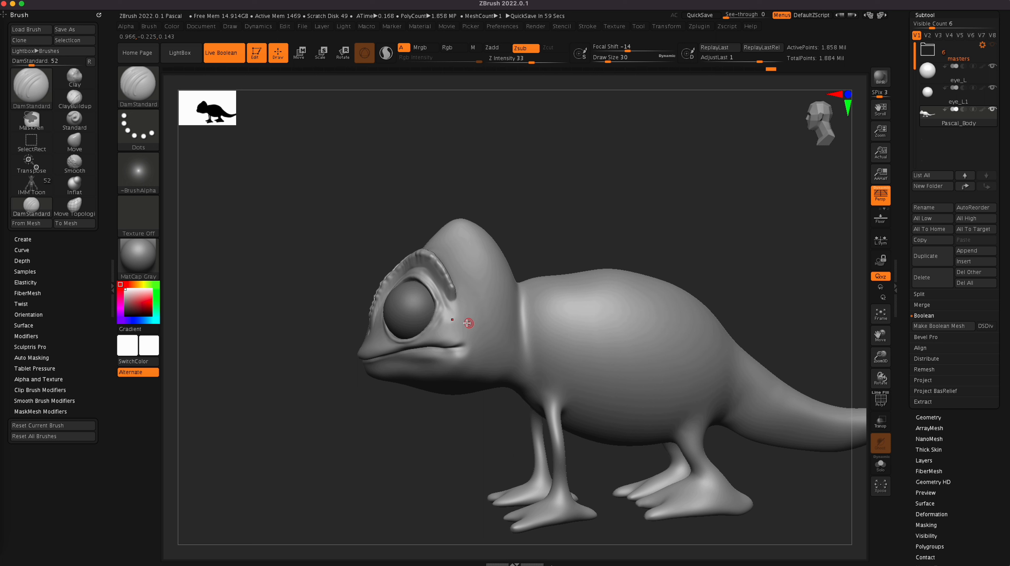
Step: Carve shallow creases behind the eye below the brow ridge with DamStandard and smooth them into the cheek
drag(445, 317, 435, 327)
key(shift)
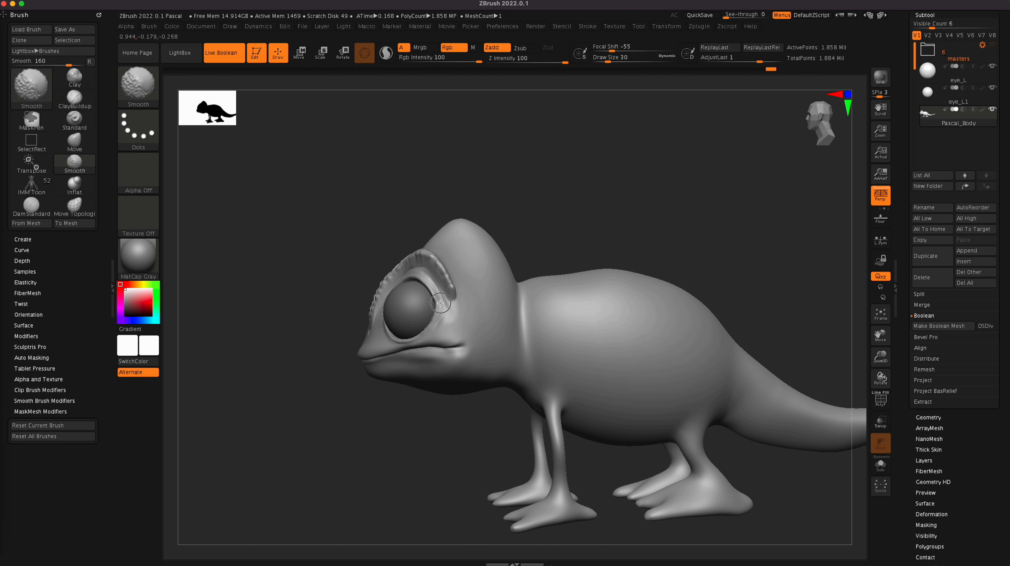
mouse_move(442, 310)
mouse_down()
mouse_move(424, 338)
mouse_move(431, 329)
mouse_up()
key(shift)
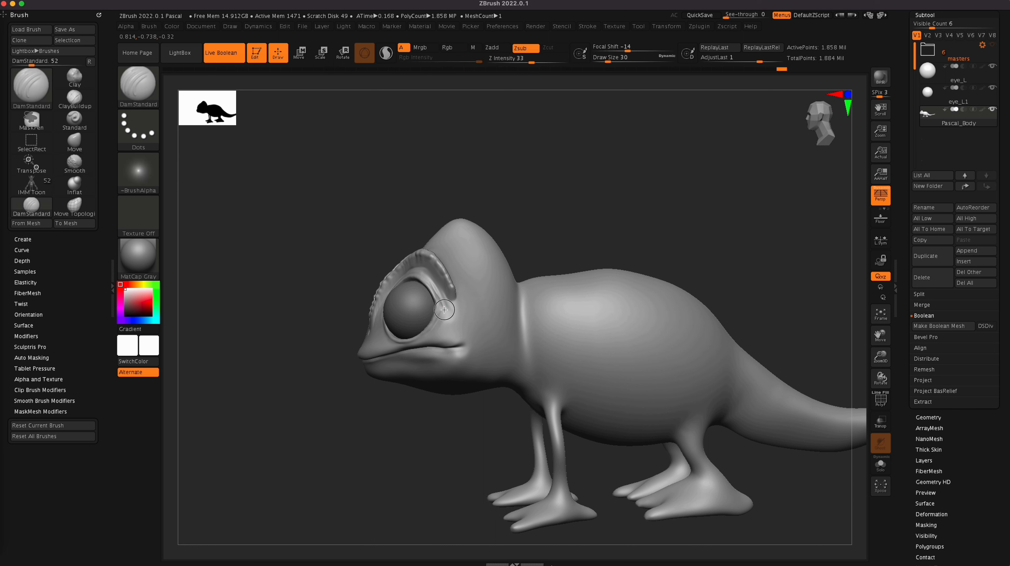
key(shift)
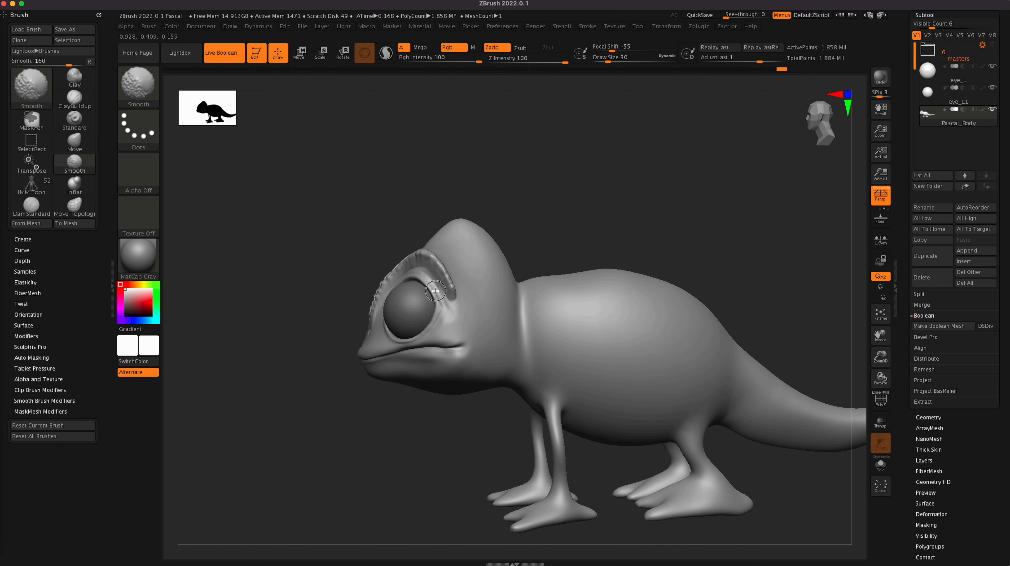
mouse_move(424, 440)
mouse_down()
mouse_move(440, 443)
mouse_move(379, 451)
mouse_move(385, 456)
mouse_up()
key(shift)
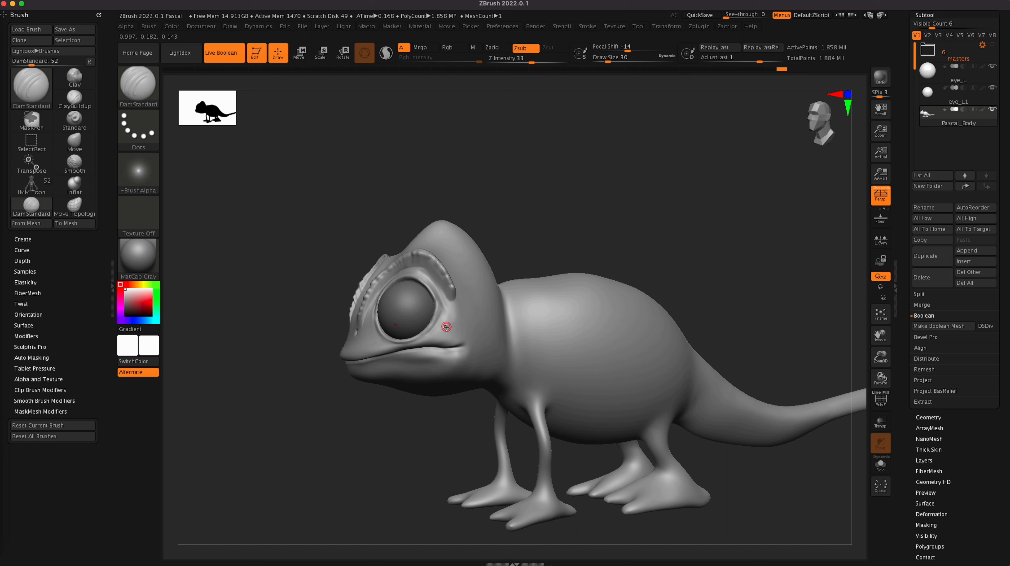
Step: Start cutting short notches along the lower brow ridge with DamStandard at draw size 30, undoing the last stroke
drag(355, 431, 397, 437)
drag(357, 310, 364, 306)
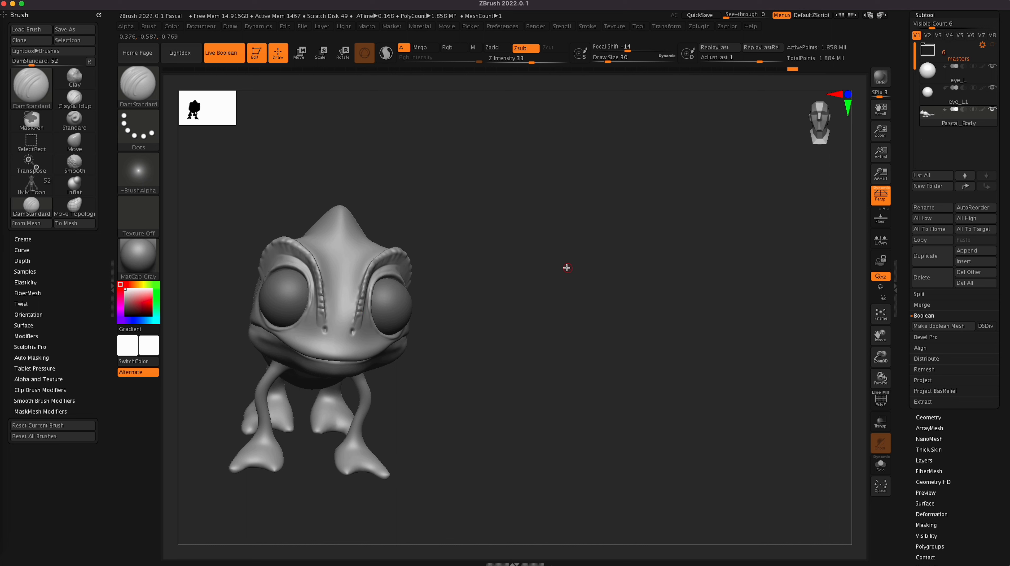
drag(566, 267, 545, 261)
alt+drag(649, 380, 727, 369)
ctrl+right_drag(658, 418, 760, 388)
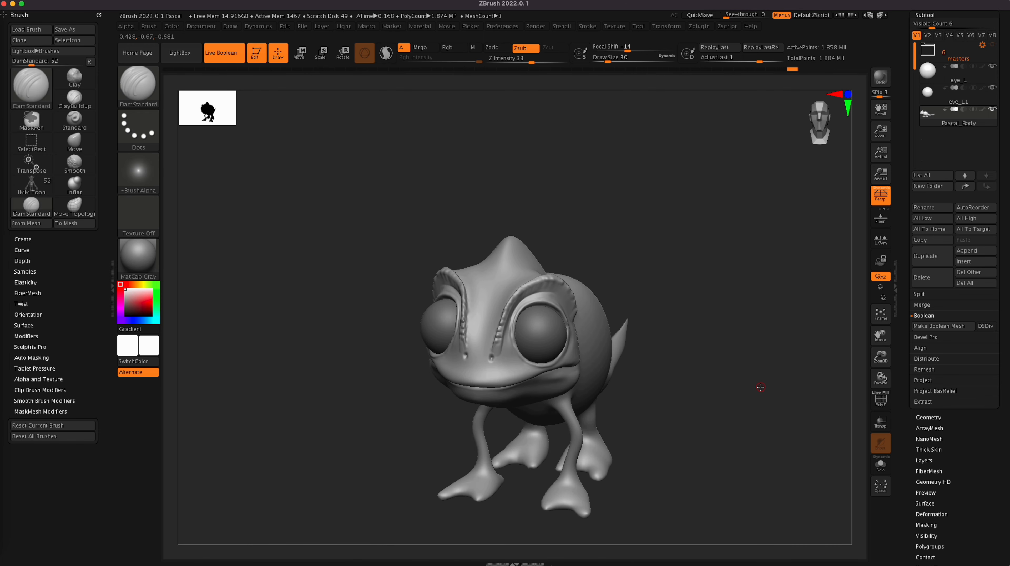
ctrl+right_drag(613, 376, 709, 352)
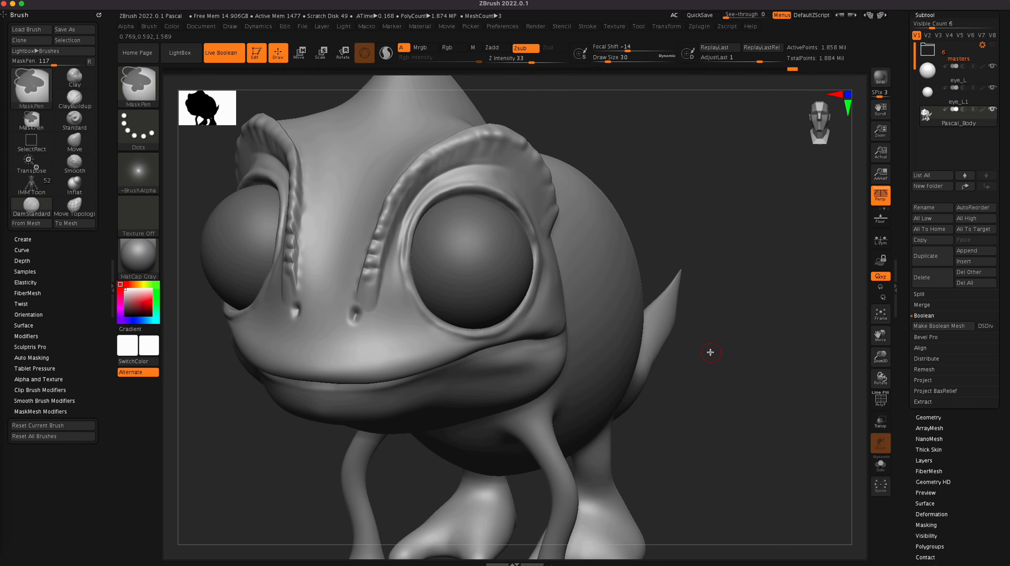
mouse_move(749, 413)
alt+mouse_down()
mouse_move(762, 442)
mouse_move(821, 442)
alt+mouse_up()
drag(492, 281, 508, 253)
drag(797, 187, 774, 183)
drag(509, 249, 511, 251)
key(super+z)
Step: Continue the row of DamStandard notches up the inner edge of the brow ridge toward its top
mouse_move(362, 489)
mouse_down()
mouse_move(444, 436)
mouse_move(528, 242)
mouse_up()
drag(728, 251, 718, 248)
drag(534, 227, 547, 217)
drag(753, 242, 761, 260)
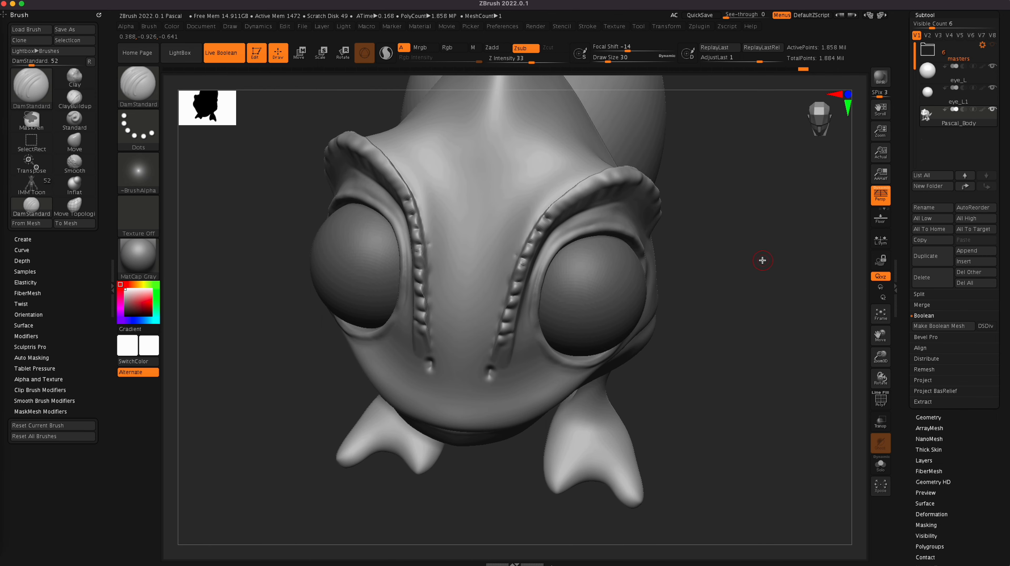
drag(573, 203, 574, 198)
drag(777, 219, 762, 225)
mouse_move(583, 184)
mouse_down()
mouse_move(587, 194)
mouse_move(591, 173)
mouse_move(617, 184)
mouse_up()
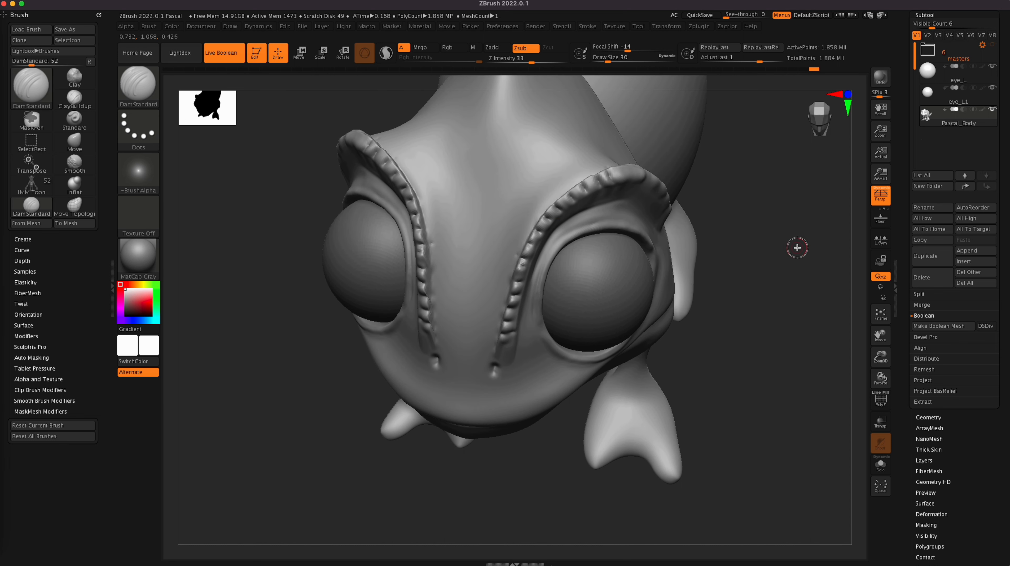
Step: Extend the notches over the top of the brow ridge and down to its back end behind the eye
drag(797, 248, 787, 233)
drag(646, 170, 646, 185)
drag(410, 447, 396, 437)
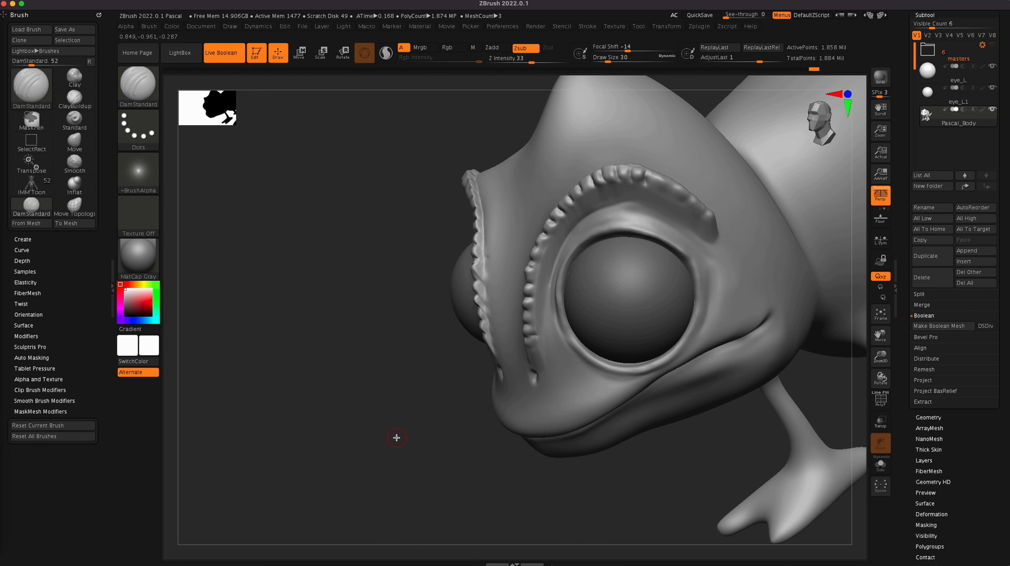
mouse_move(668, 179)
mouse_down()
mouse_move(665, 191)
mouse_move(645, 187)
mouse_move(709, 212)
mouse_up()
drag(418, 476, 446, 525)
drag(692, 382, 716, 282)
Step: Check the notched brow ridges from the front and side, and choose the Standard brush
click(848, 94)
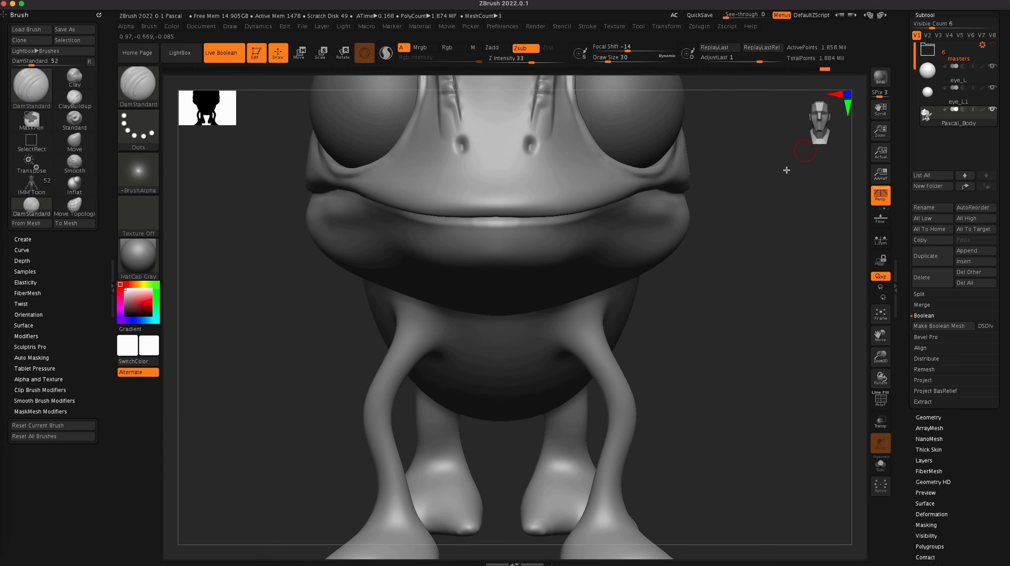
alt+right_drag(741, 241, 721, 379)
alt+right_drag(754, 410, 702, 399)
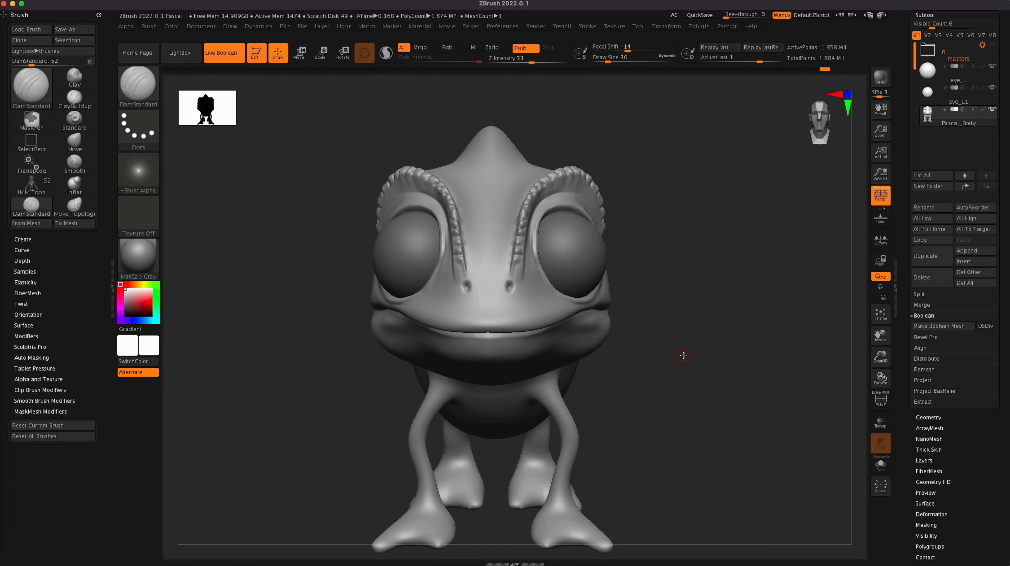
click(80, 116)
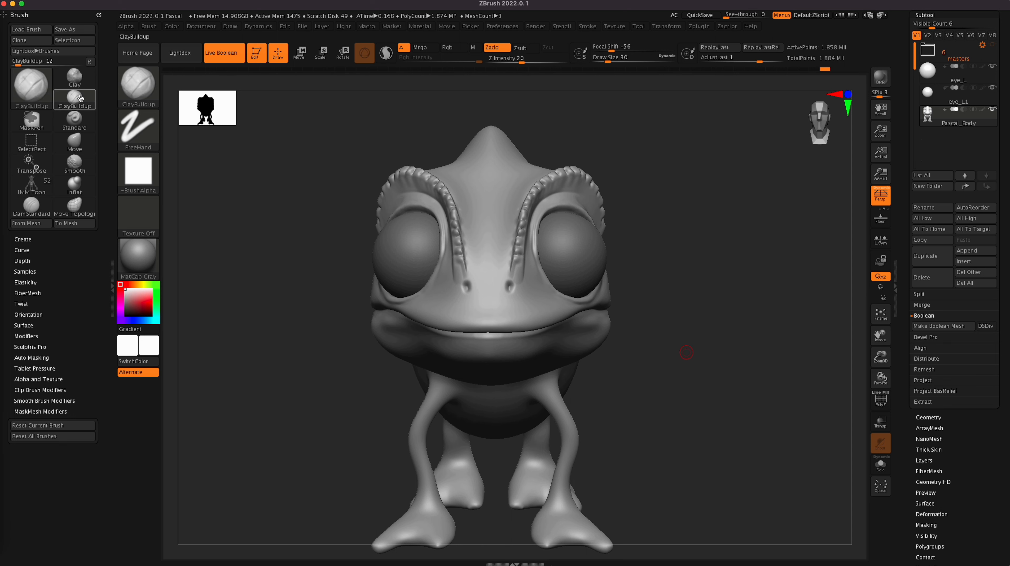
mouse_move(737, 400)
mouse_down()
mouse_move(732, 422)
mouse_move(696, 345)
mouse_move(518, 440)
mouse_move(408, 410)
mouse_up()
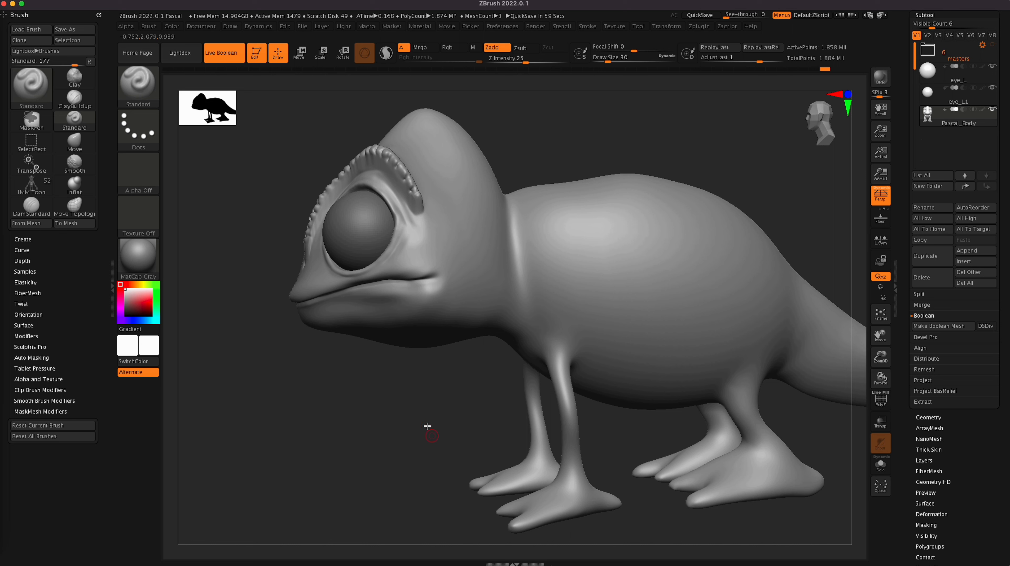
Step: Switch to Finder, bring up the Pascal_reference_pictures folder and put away the time-lapse video folders
click(1, 14)
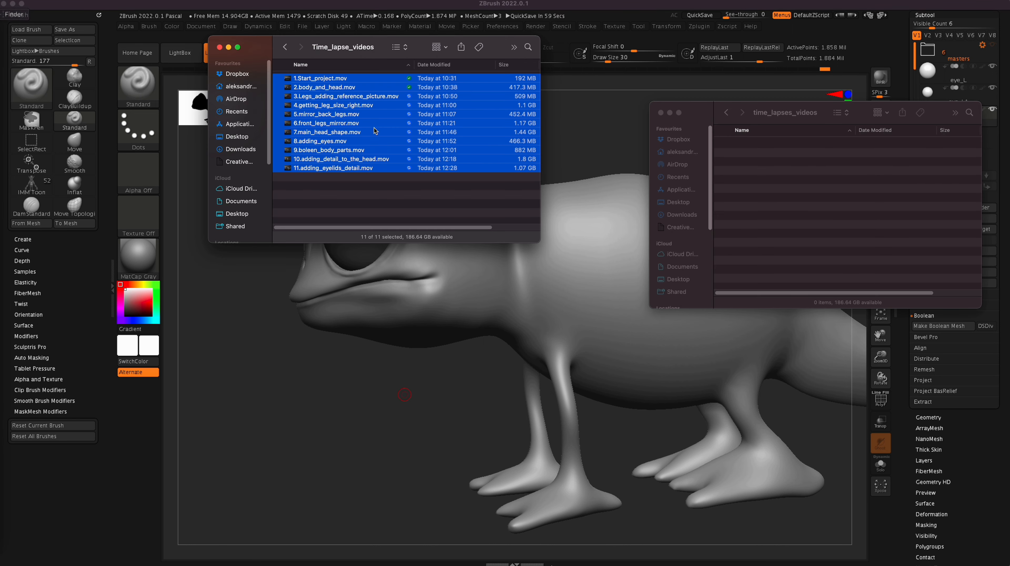
click(229, 47)
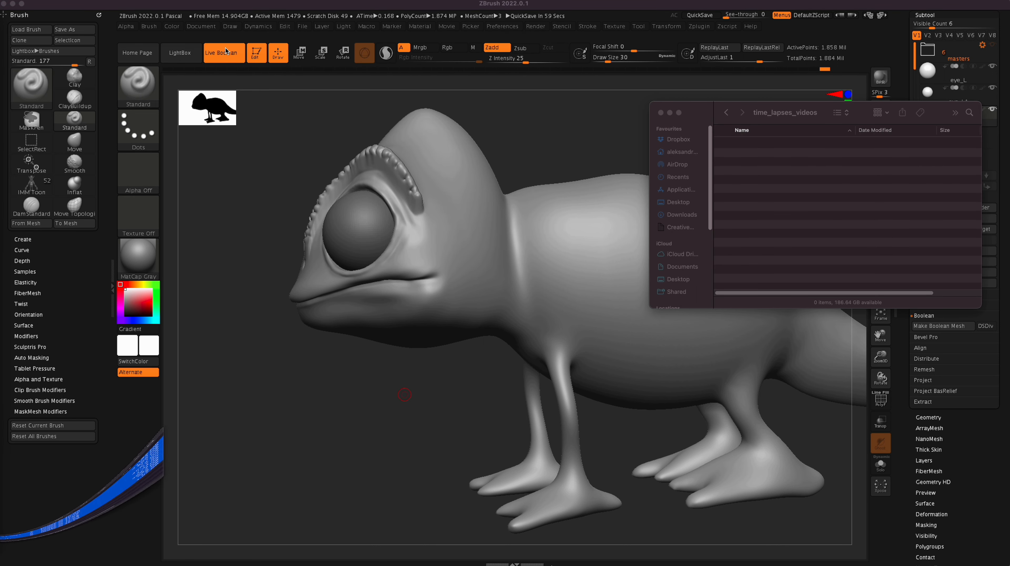
right_click(2, 14)
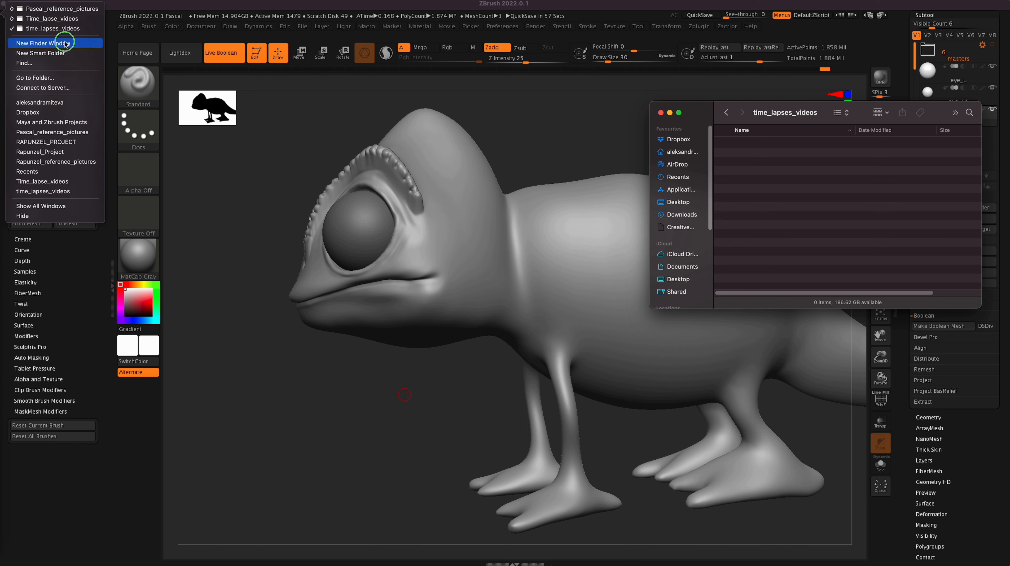
click(78, 9)
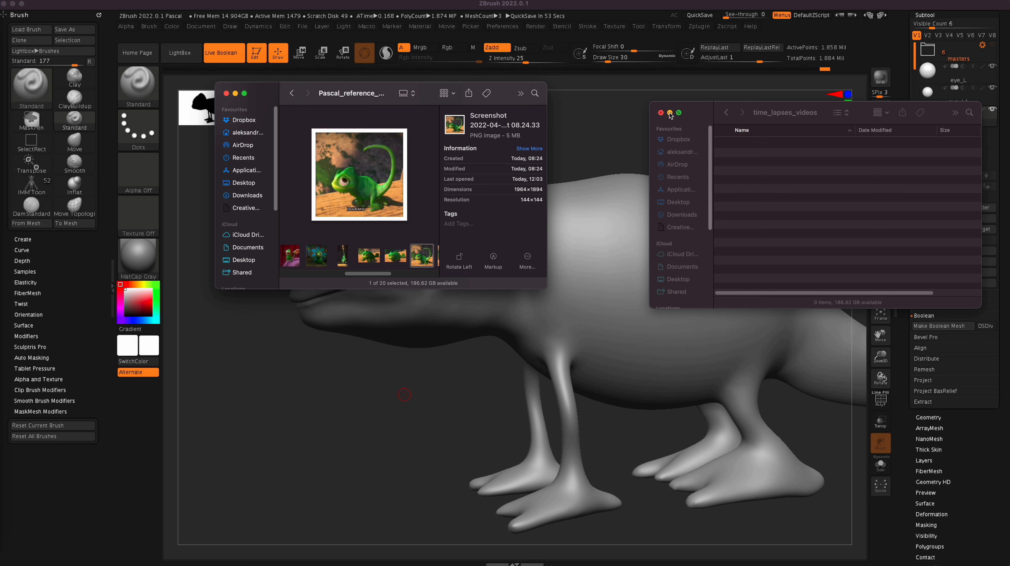
click(660, 113)
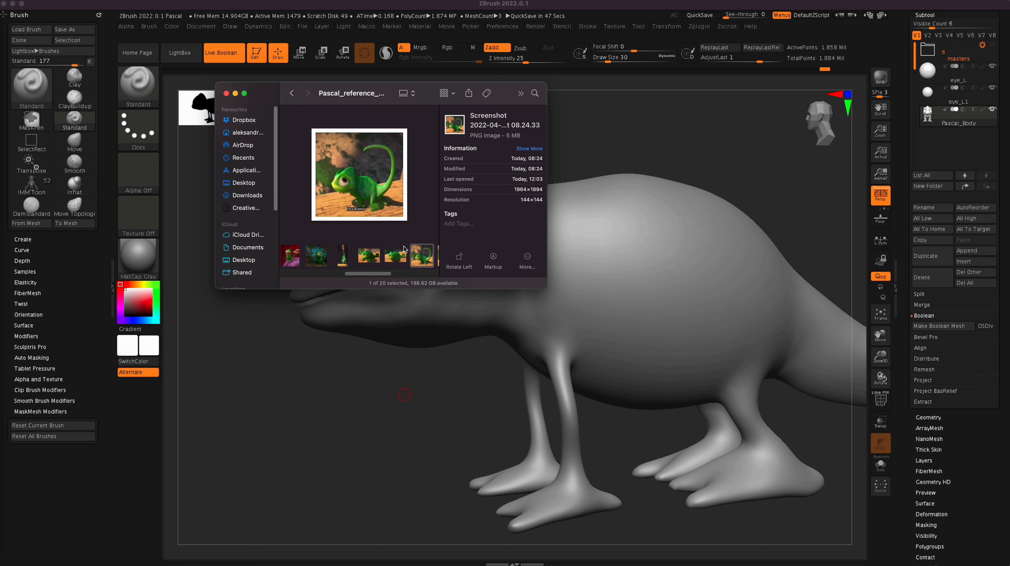
Step: Open the 08.17.19 reference screenshot enlarged, study the chameleon's back and limbs, and close it
drag(383, 273, 356, 272)
click(348, 265)
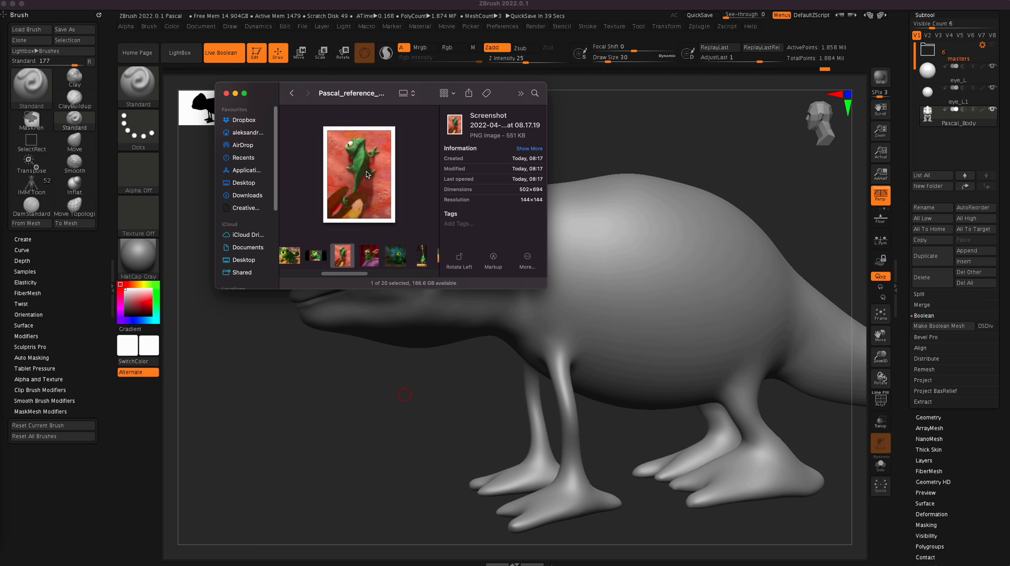
click(346, 255)
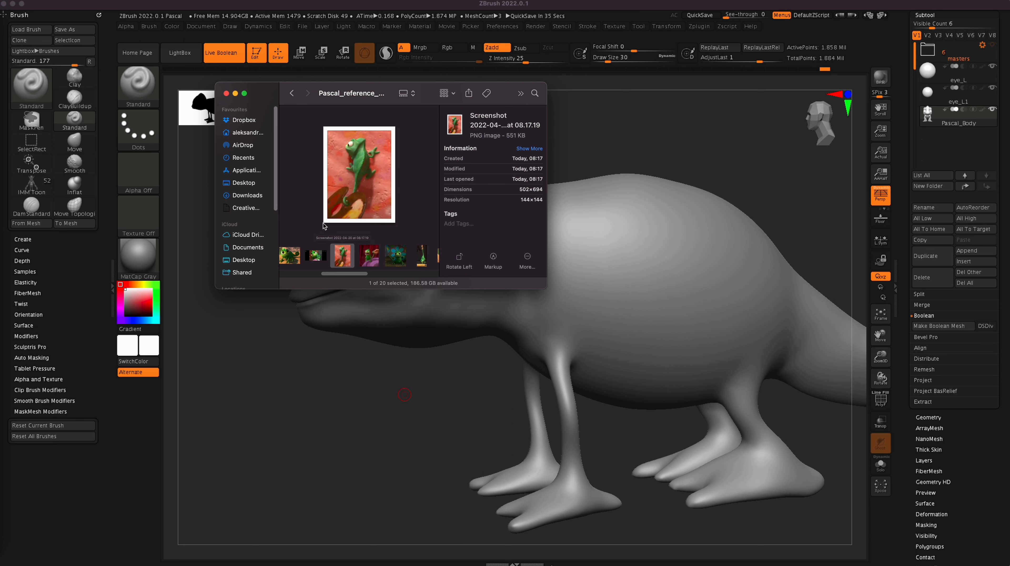
double_click(341, 257)
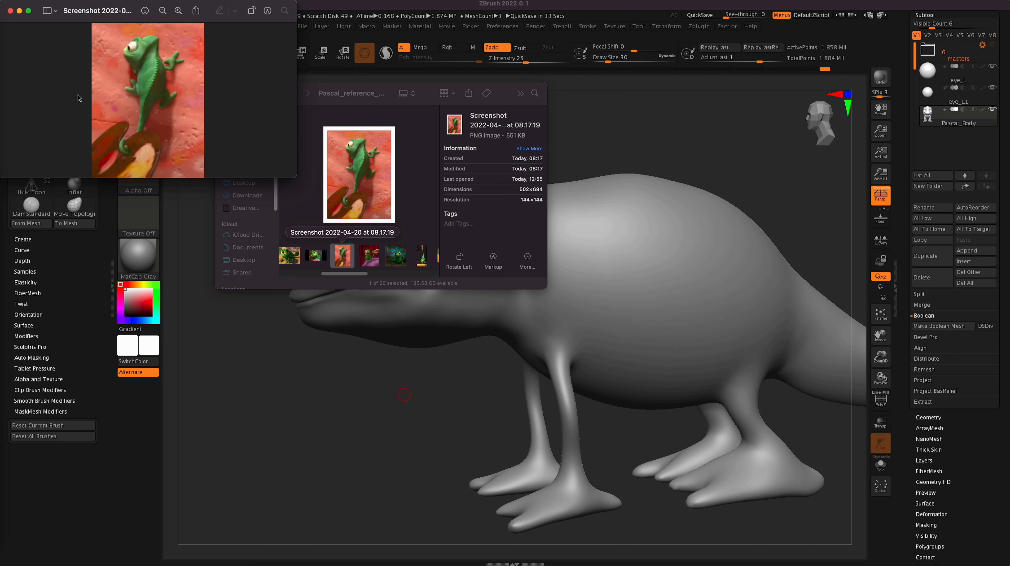
drag(296, 177, 299, 267)
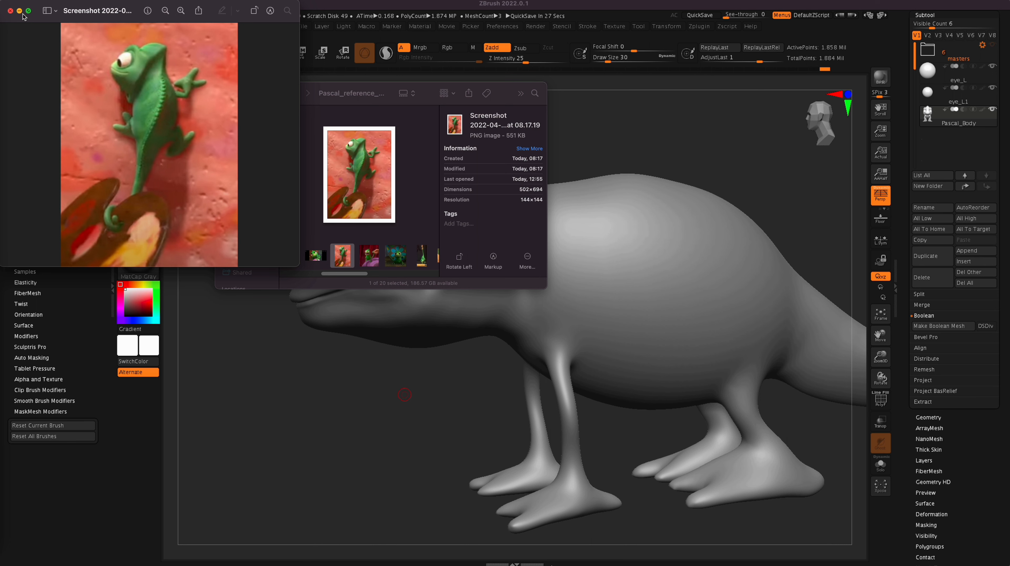
click(10, 11)
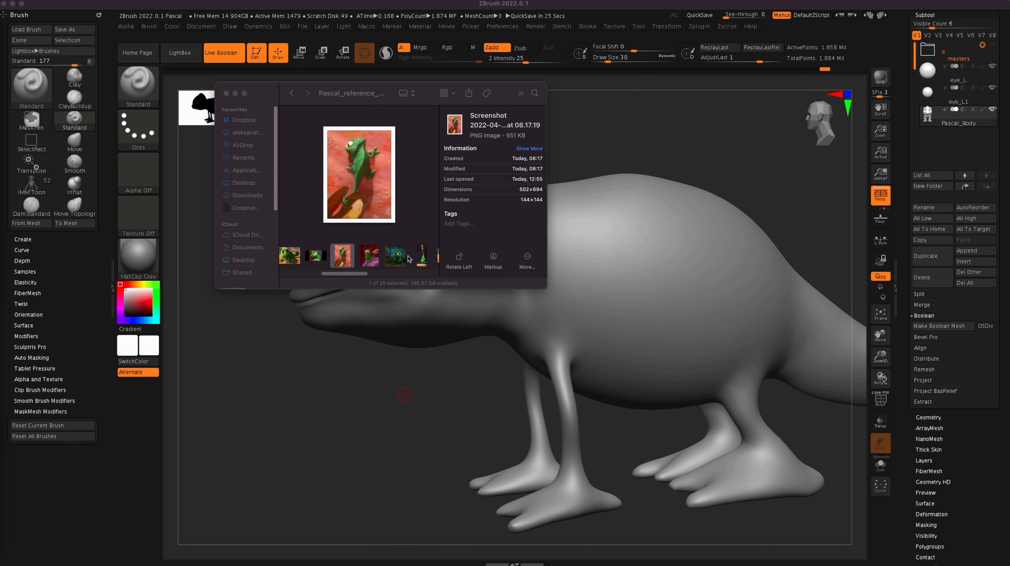
Step: Preview the 08.28.40 reference screenshot of the chameleon's face and return to the sculpt in ZBrush
drag(345, 274, 432, 272)
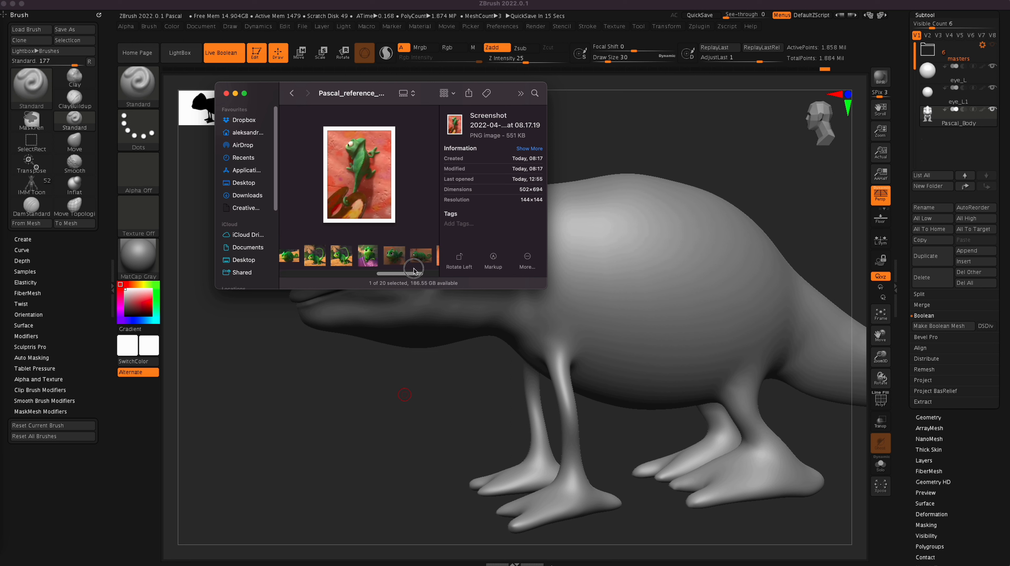
click(393, 265)
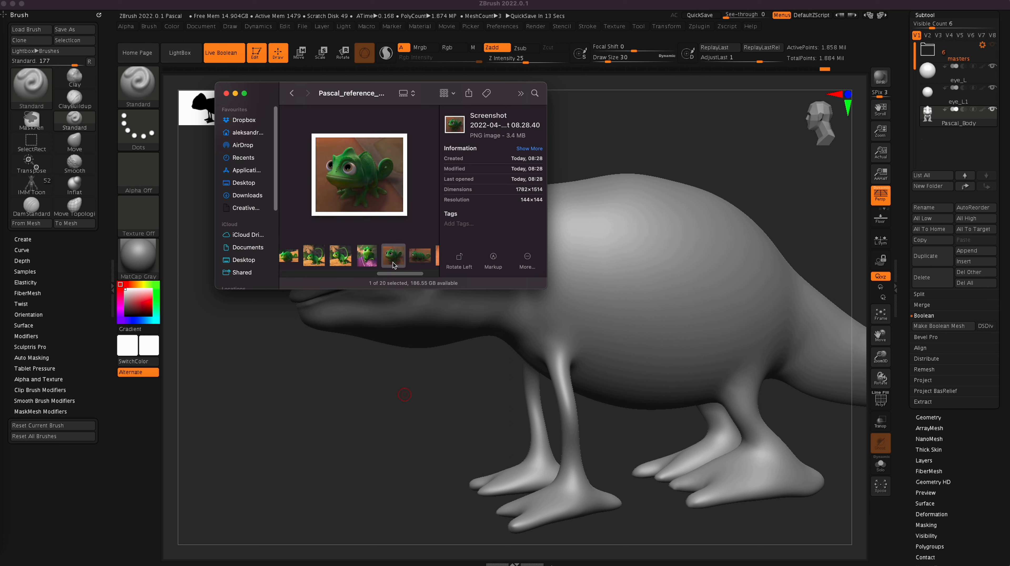
click(235, 93)
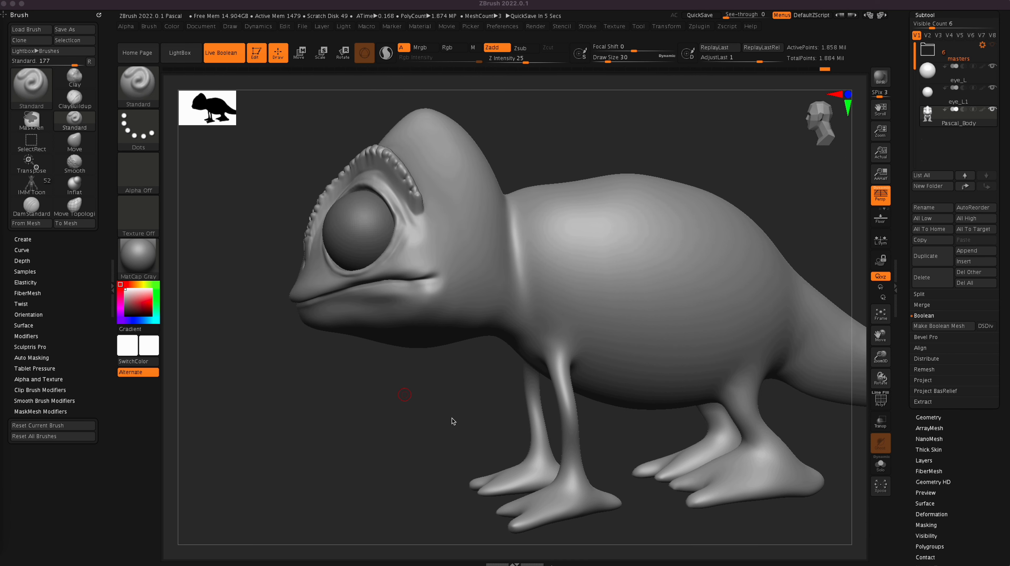
Step: Sculpt a fold and hollow behind the cheek, between mouth corner and neck, with the Standard brush at draw size 106
drag(449, 424, 469, 413)
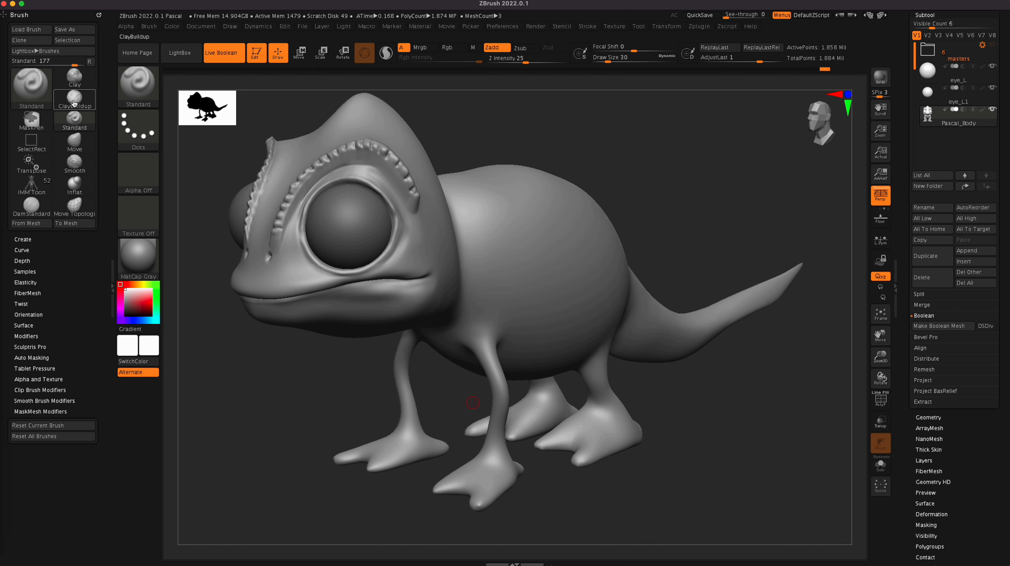
click(138, 83)
key(bracketright)
key(bracketright)
drag(716, 357, 769, 415)
mouse_move(477, 257)
mouse_down()
mouse_move(481, 249)
mouse_move(484, 277)
mouse_move(473, 231)
mouse_up()
drag(379, 412, 345, 401)
mouse_move(495, 238)
mouse_down()
mouse_move(504, 296)
mouse_move(498, 259)
mouse_move(512, 295)
mouse_up()
shift+drag(506, 288, 519, 294)
mouse_move(487, 226)
shift+mouse_down()
mouse_move(514, 258)
mouse_move(506, 303)
mouse_move(516, 279)
shift+mouse_up()
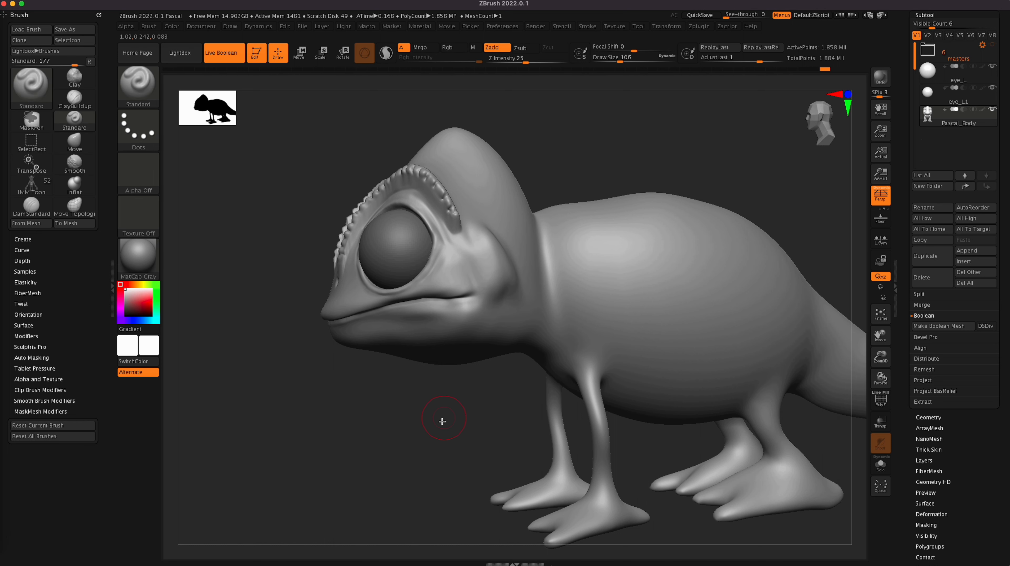
Step: Smooth the transition between the cheek fold, the throat and the neck with the Smooth brush at draw size 106
drag(441, 419, 457, 433)
drag(379, 456, 410, 444)
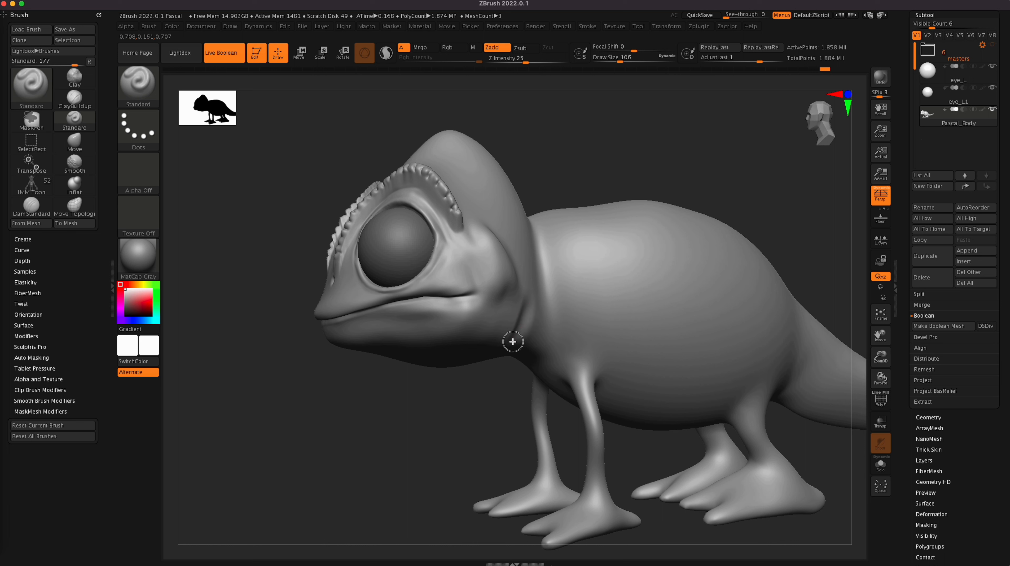
key(shift)
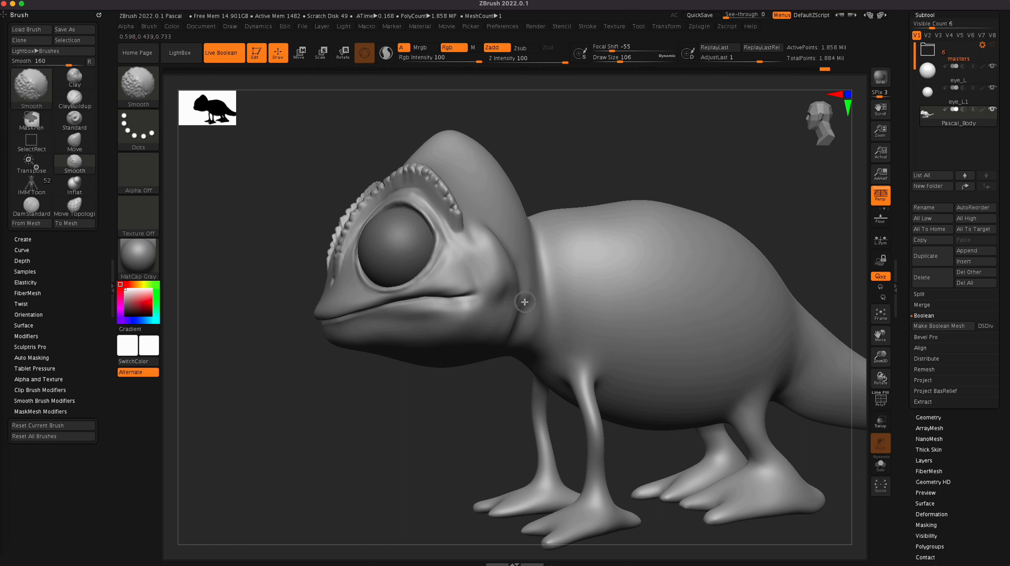
mouse_move(446, 446)
mouse_down()
mouse_move(471, 449)
mouse_move(402, 456)
mouse_move(383, 423)
mouse_up()
key(shift)
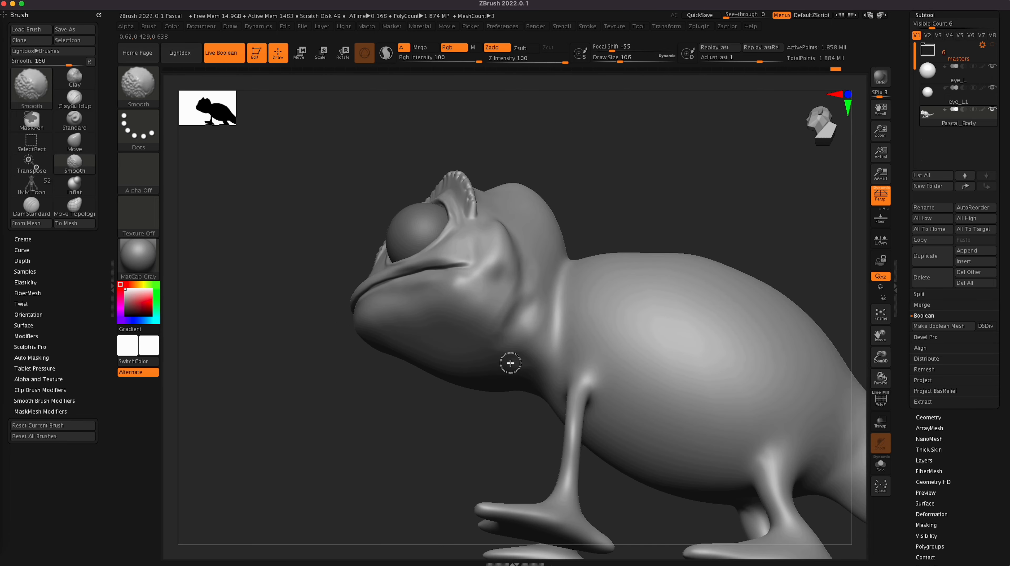
mouse_move(473, 350)
mouse_down()
mouse_move(428, 487)
mouse_move(444, 402)
mouse_move(401, 422)
mouse_move(421, 414)
mouse_move(401, 406)
mouse_move(409, 393)
mouse_up()
Step: Build up ridge lines over the head crest and down towards the neck with the ClayBuildup brush at draw size 50
click(75, 120)
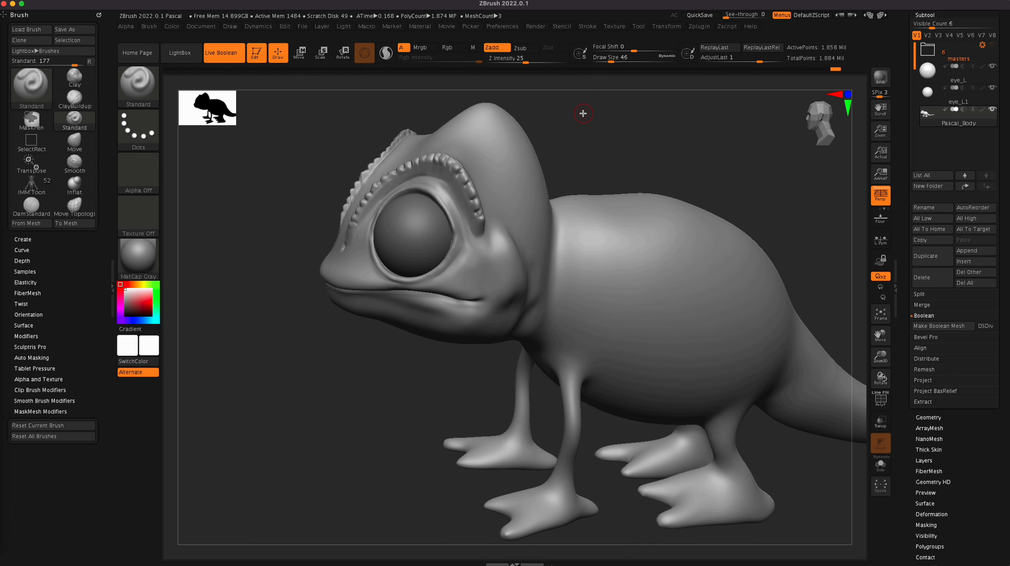
alt+drag(619, 137, 594, 232)
drag(628, 218, 626, 224)
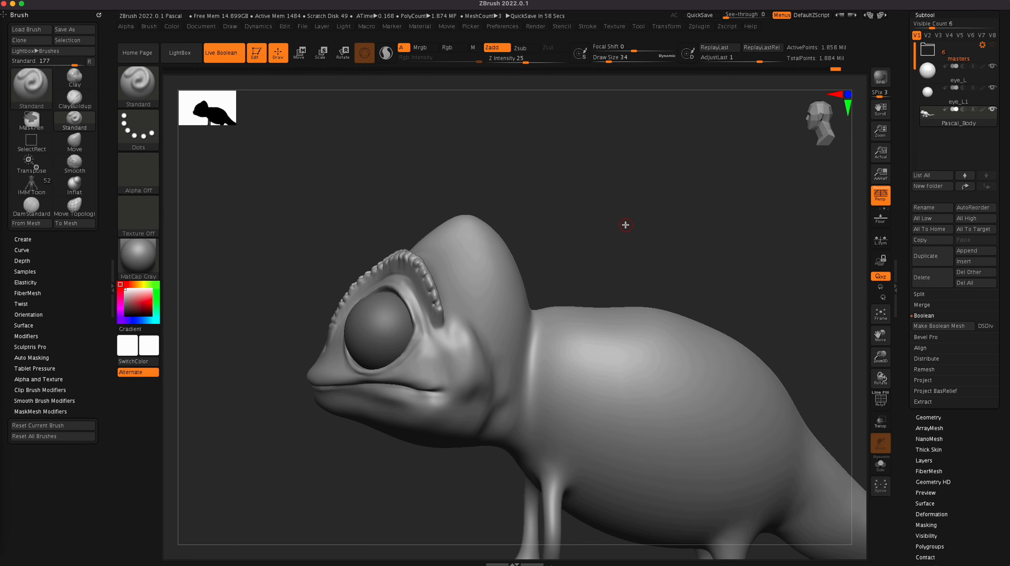
key(b)
key(c)
key(b)
mouse_move(620, 226)
mouse_down()
mouse_move(651, 264)
mouse_move(626, 263)
mouse_up()
mouse_move(456, 270)
mouse_down()
mouse_move(489, 238)
mouse_move(454, 270)
mouse_up()
key(ctrl+z)
key(])
key(])
mouse_move(456, 265)
mouse_down()
mouse_move(481, 245)
mouse_move(466, 264)
mouse_up()
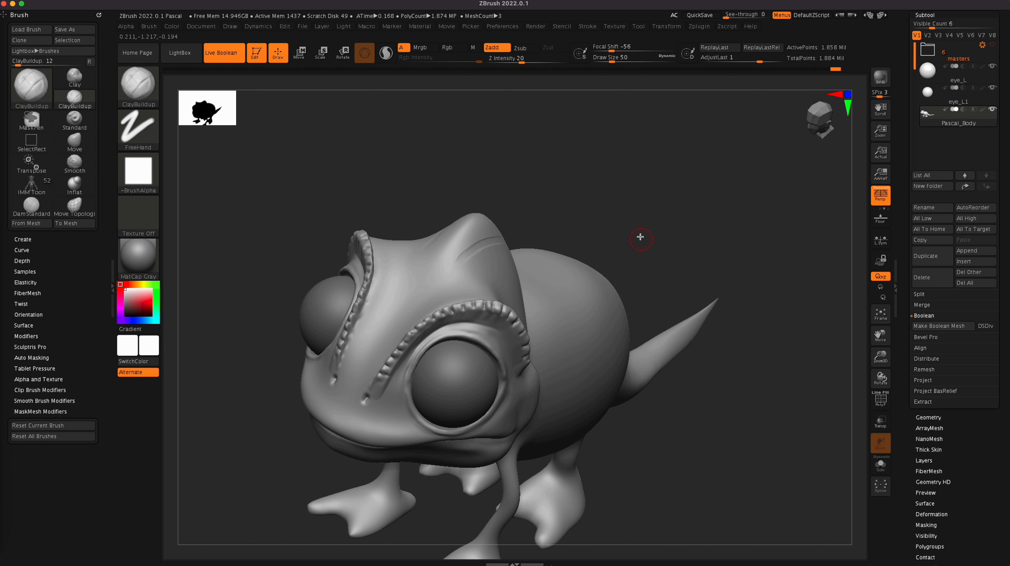
drag(640, 236, 604, 219)
mouse_move(527, 239)
mouse_down()
mouse_move(479, 248)
mouse_move(514, 238)
mouse_move(602, 325)
mouse_up()
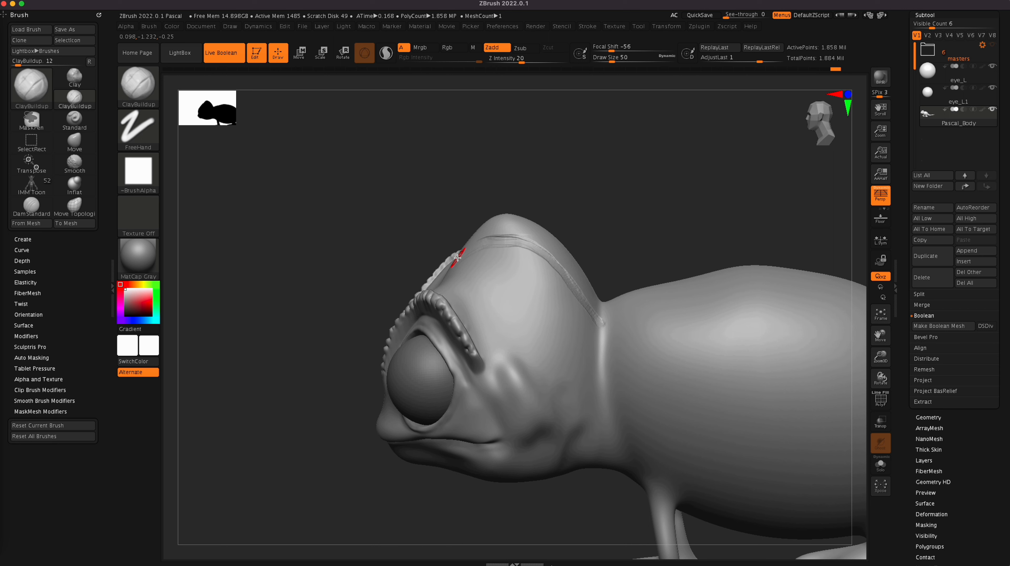
Step: Soften the crest ridges by smoothing them at subdivision level 3, and return the body to level 5
key(shift)
mouse_move(527, 240)
shift+mouse_down()
mouse_move(478, 252)
mouse_move(519, 241)
mouse_move(548, 270)
mouse_move(523, 253)
mouse_move(462, 270)
mouse_move(527, 239)
mouse_move(552, 257)
shift+mouse_up()
click(928, 417)
key(shift+d)
key(shift+d)
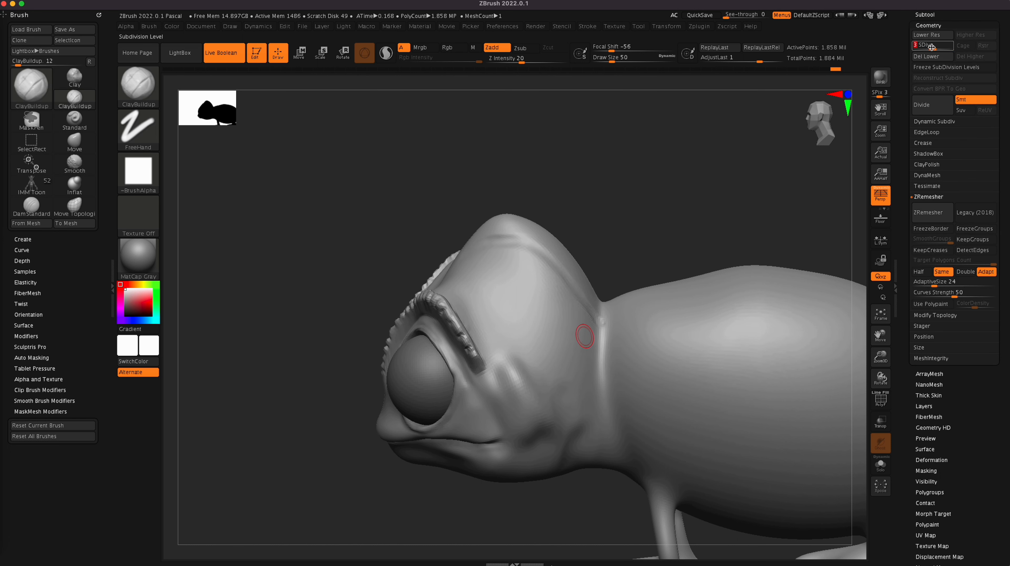
mouse_move(554, 273)
shift+mouse_down()
mouse_move(548, 263)
mouse_move(601, 319)
mouse_move(559, 263)
mouse_move(525, 256)
mouse_move(561, 305)
shift+mouse_up()
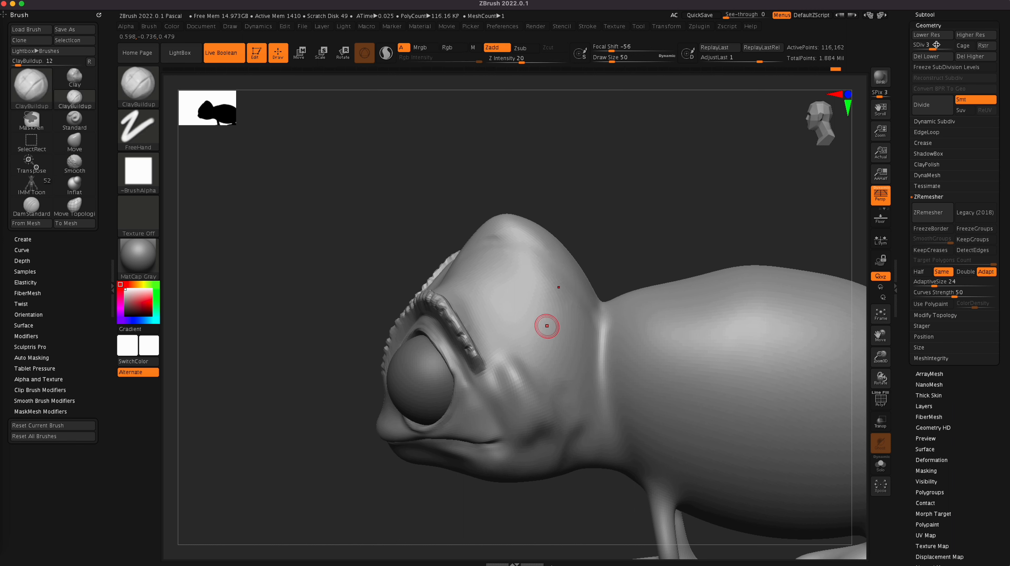
click(953, 49)
key(shift)
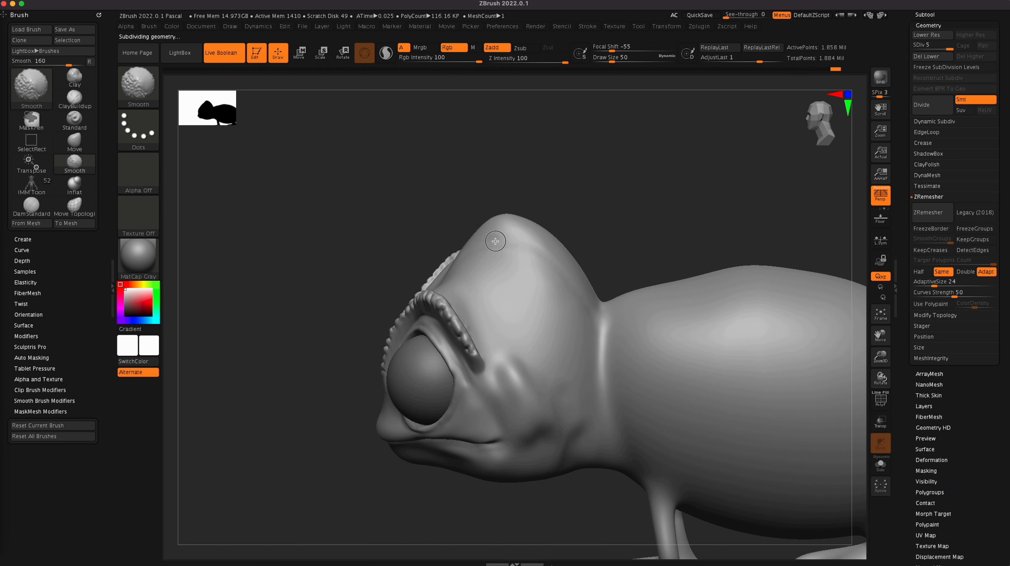
Step: Build up soft folds on the forehead between the brow ridges with ClayBuildup at draw size 50 and smooth them
drag(458, 499, 471, 503)
key(shift)
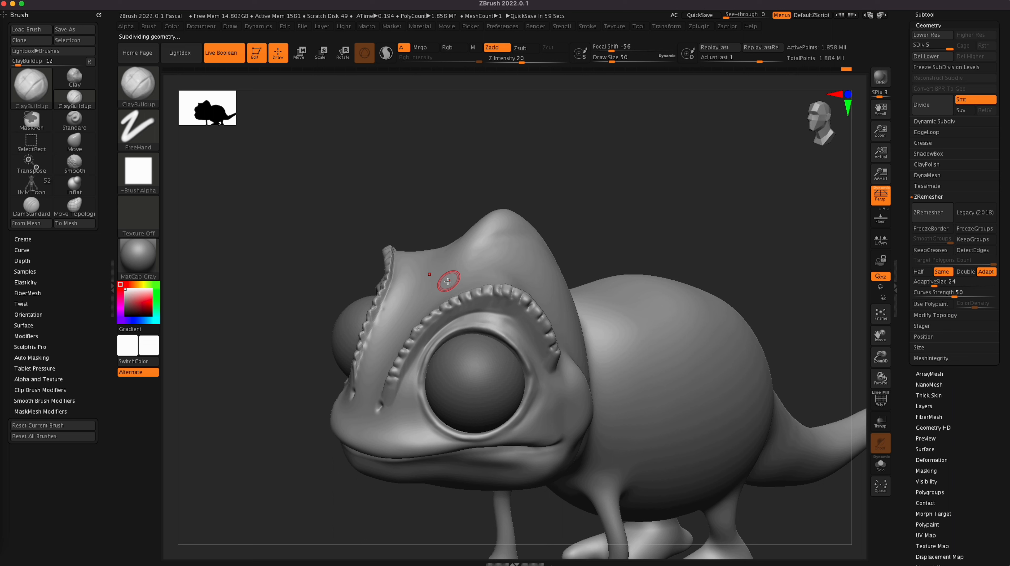
drag(681, 186, 699, 203)
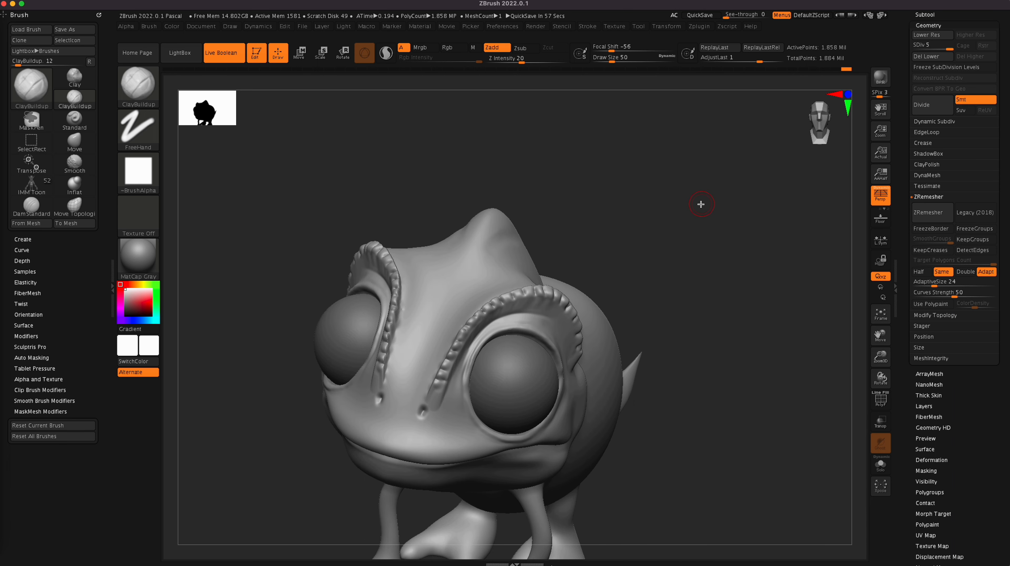
drag(499, 282, 442, 329)
key(ctrl+z)
drag(670, 264, 659, 304)
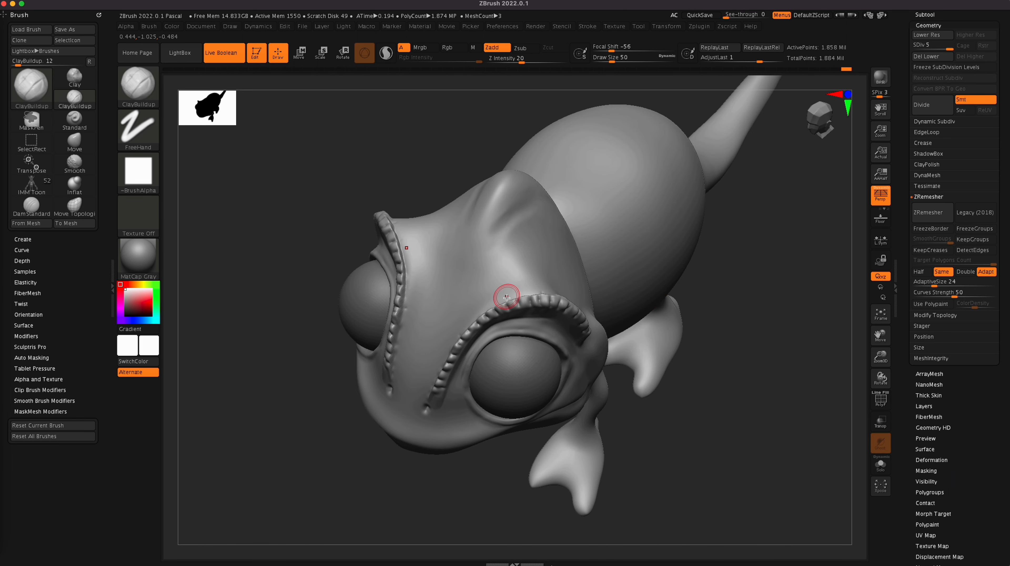
mouse_move(523, 283)
mouse_down()
mouse_move(489, 293)
mouse_move(430, 354)
mouse_move(472, 302)
mouse_move(438, 329)
mouse_move(488, 294)
mouse_move(554, 284)
mouse_up()
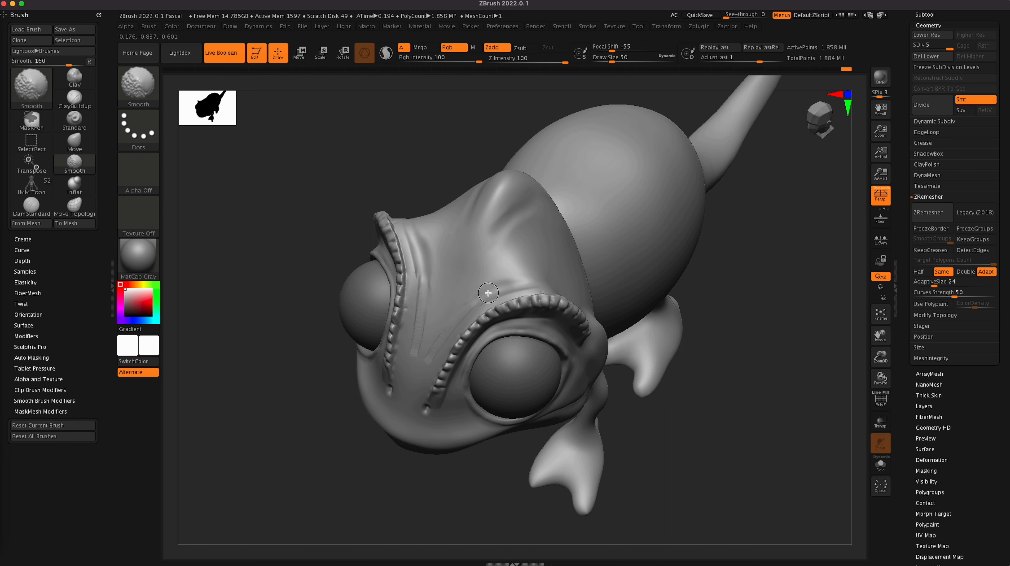
mouse_move(472, 304)
shift+mouse_down()
mouse_move(437, 342)
mouse_move(408, 226)
shift+mouse_up()
drag(412, 512, 490, 450)
drag(677, 459, 713, 435)
mouse_move(512, 220)
shift+mouse_down()
mouse_move(465, 265)
mouse_move(470, 240)
shift+mouse_up()
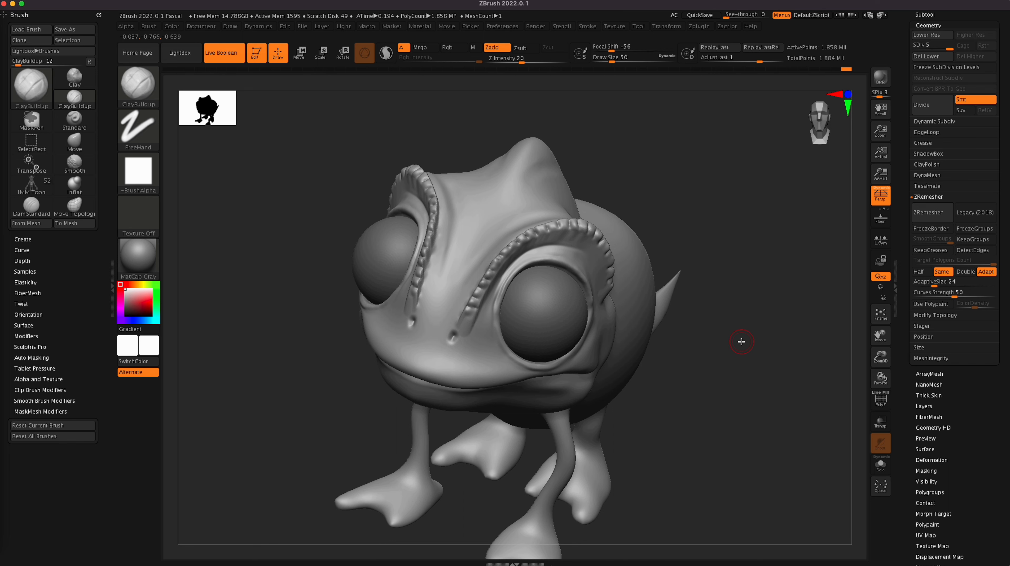
Step: Inspect the head down to the chin, choose the SnakeHook brush and accept its SculptrisPro note
drag(740, 341, 728, 323)
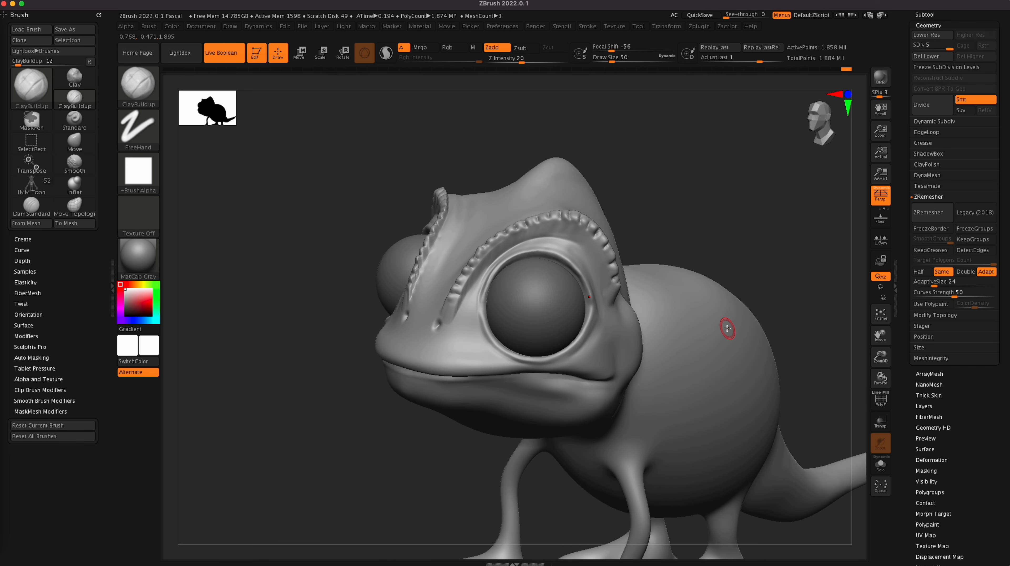
drag(748, 215, 728, 210)
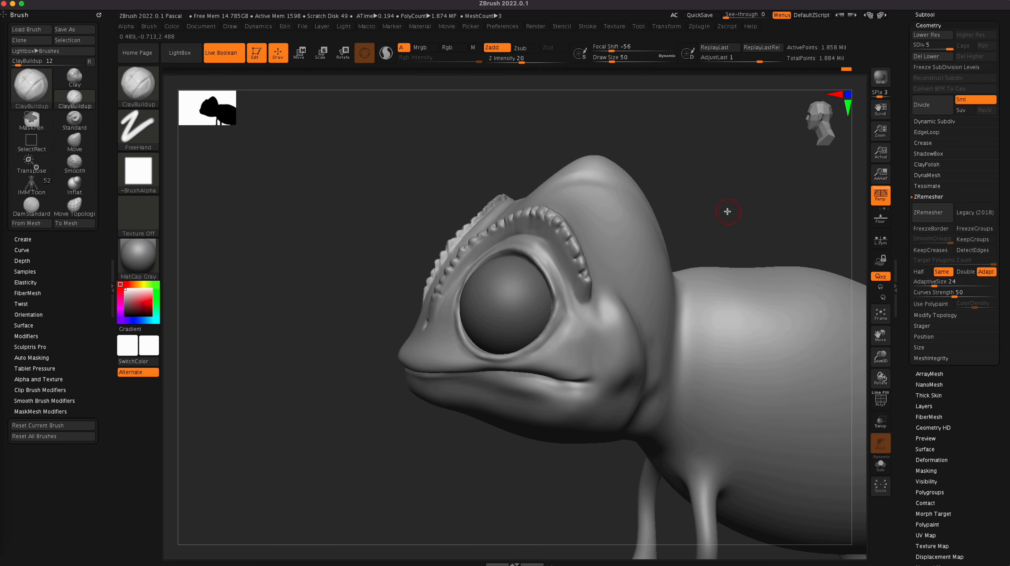
drag(532, 466, 416, 384)
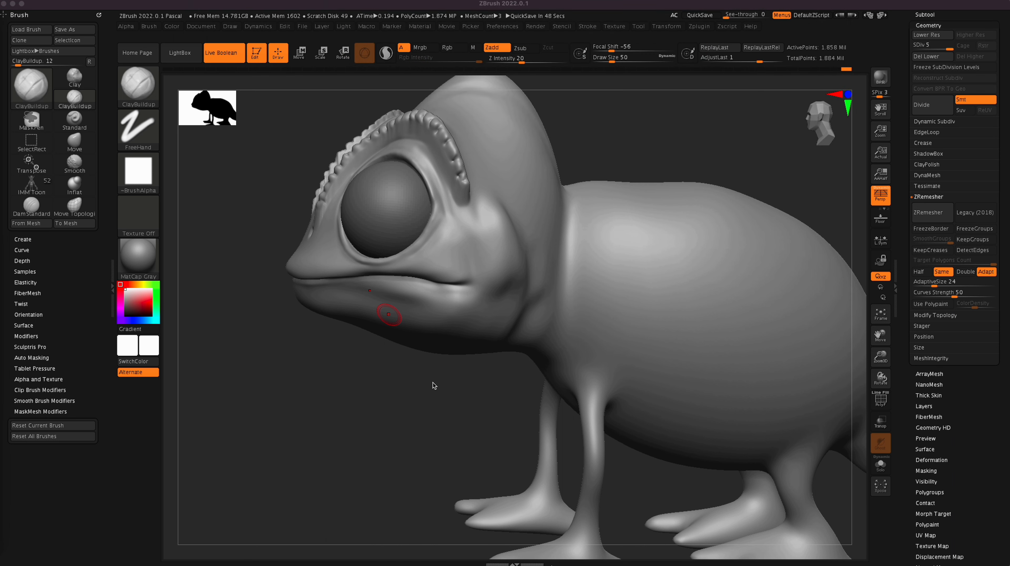
mouse_move(455, 417)
mouse_down()
mouse_move(475, 380)
mouse_move(456, 374)
mouse_up()
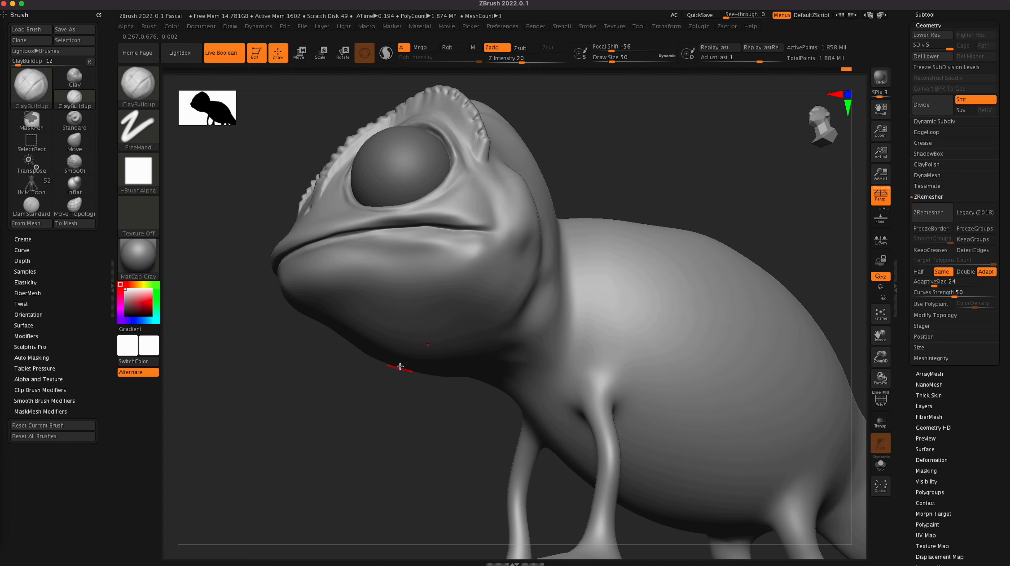
key(b)
key(s)
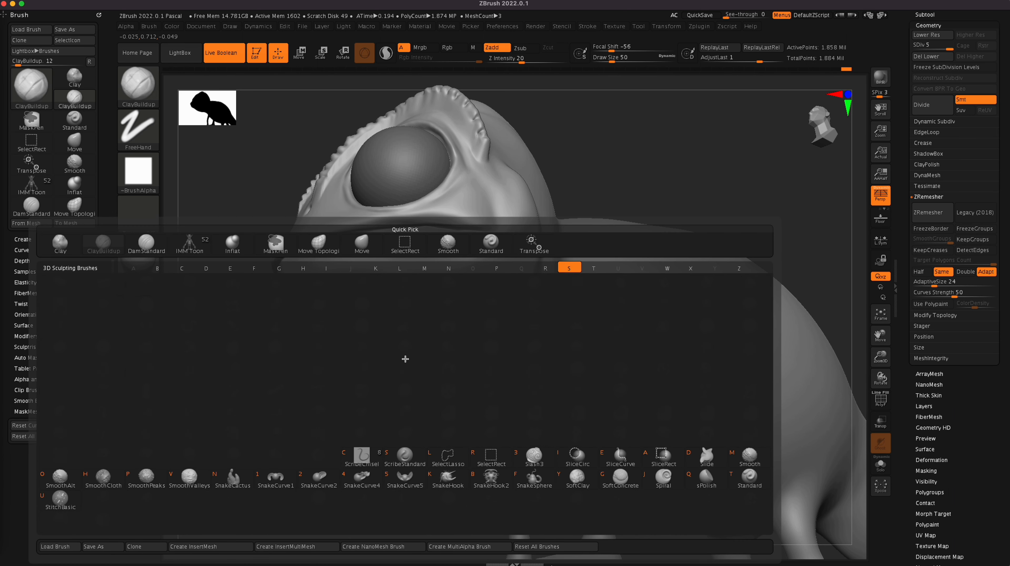
key(k)
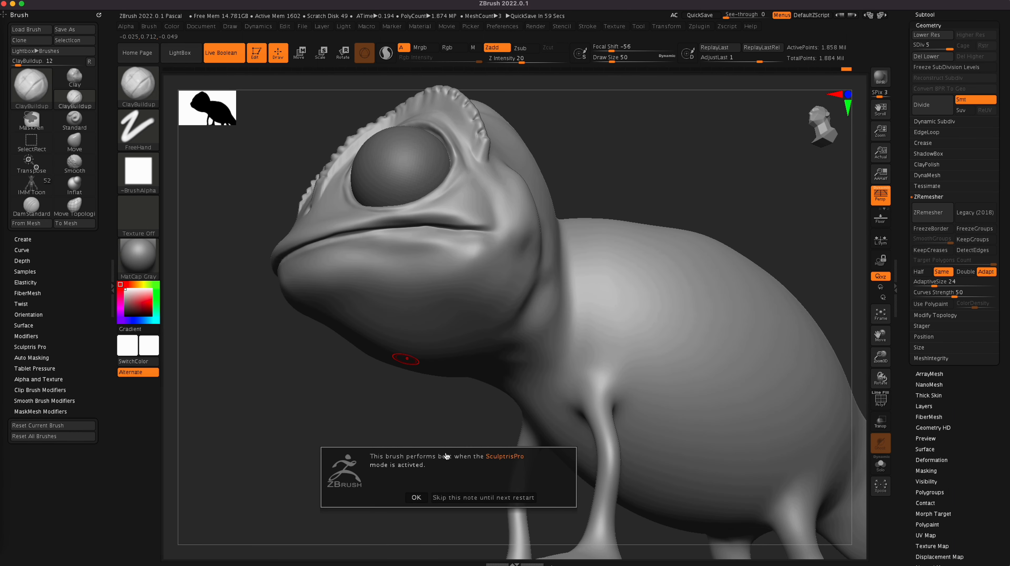
click(415, 497)
Step: Try to pull spikes out of the throat underside with SnakeHook at draw size 50, and undo the strokes
drag(428, 413, 428, 377)
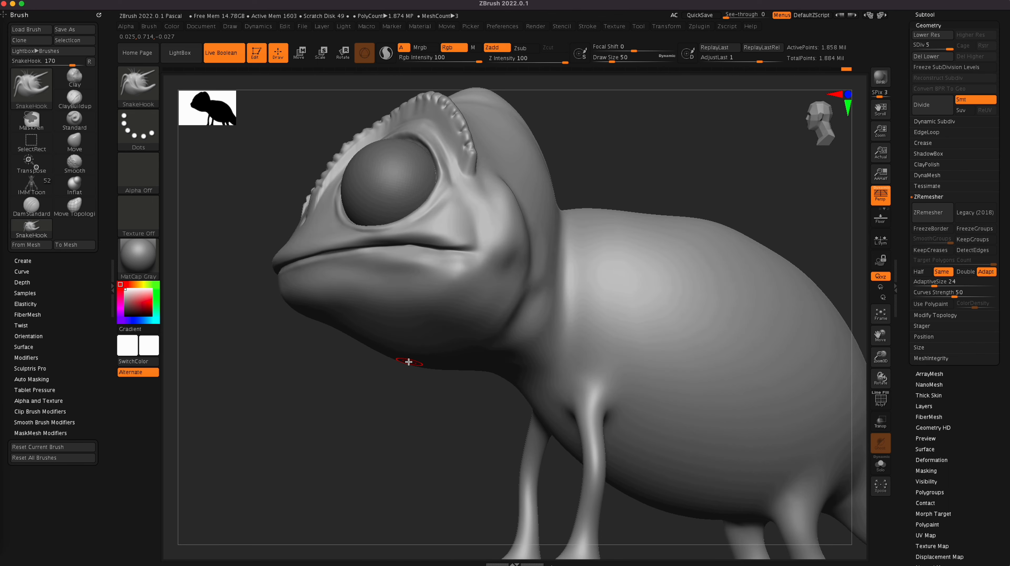
drag(418, 425, 454, 365)
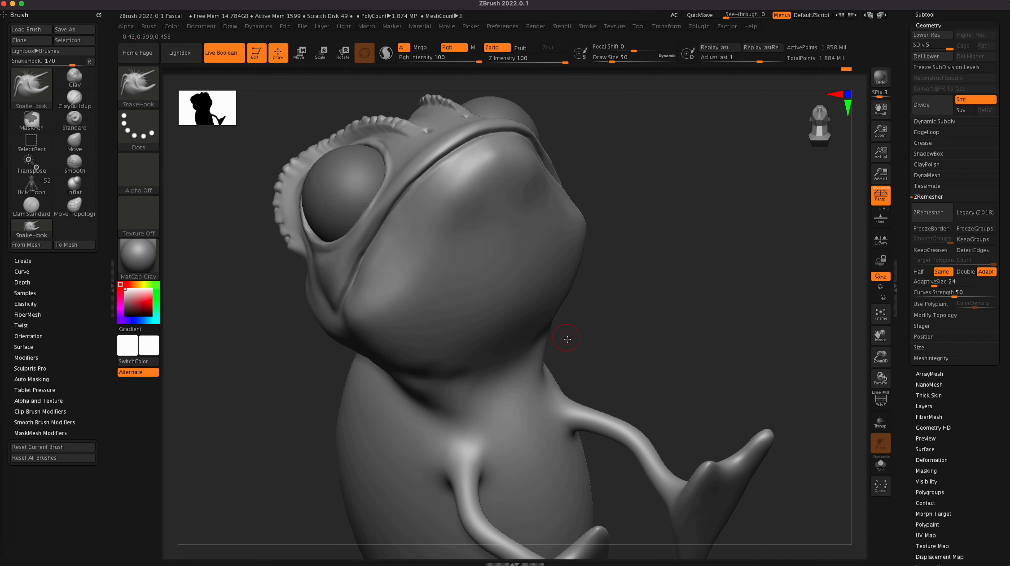
click(847, 104)
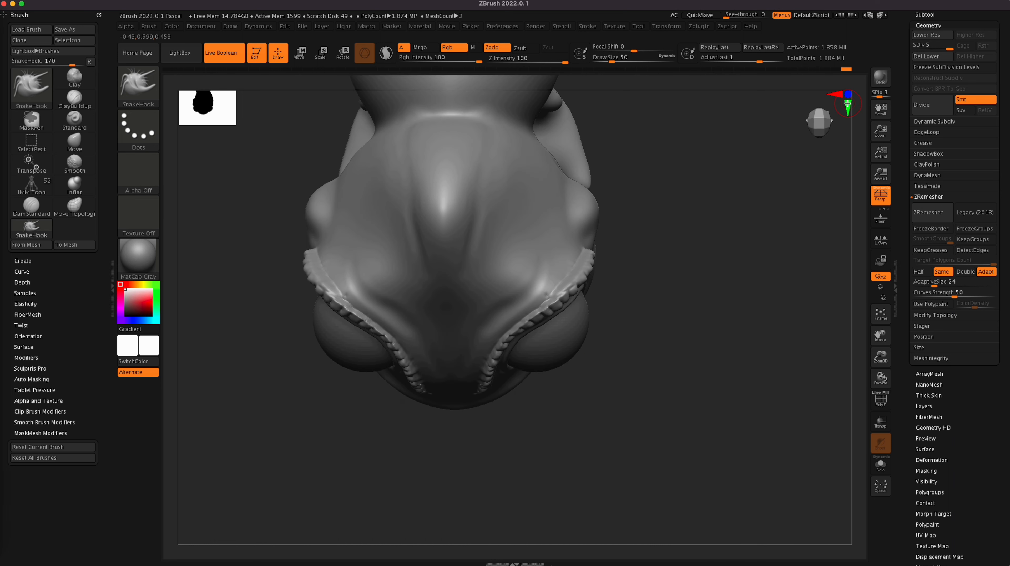
drag(756, 194, 747, 312)
click(847, 105)
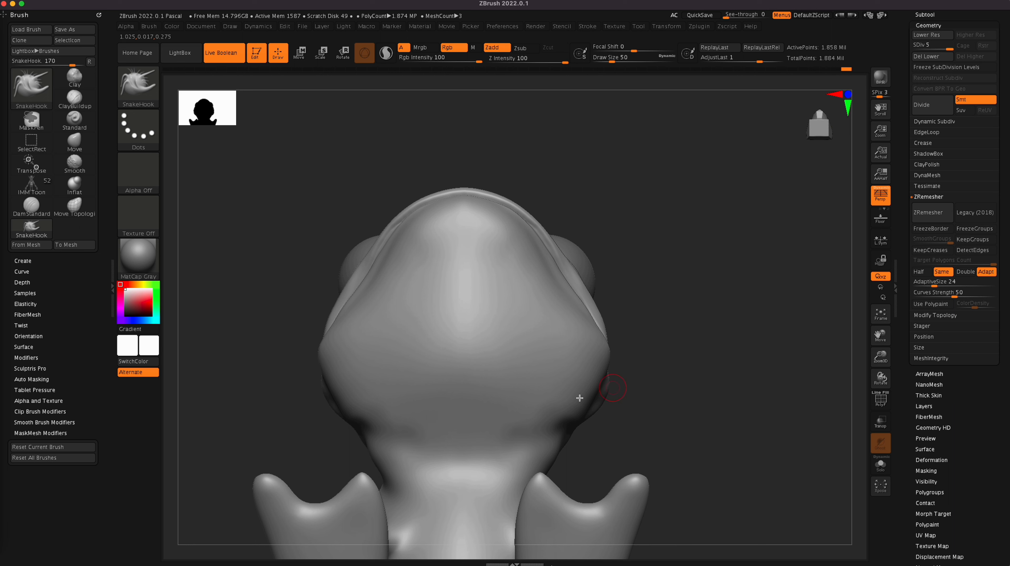
drag(702, 399, 682, 407)
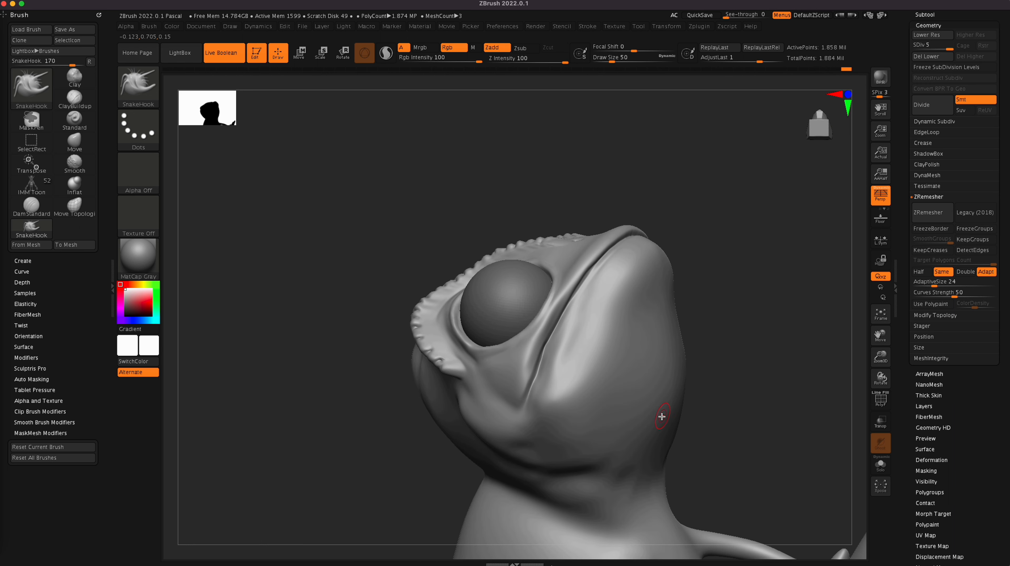
mouse_move(658, 422)
mouse_down()
mouse_move(679, 419)
mouse_move(659, 438)
mouse_move(674, 434)
mouse_up()
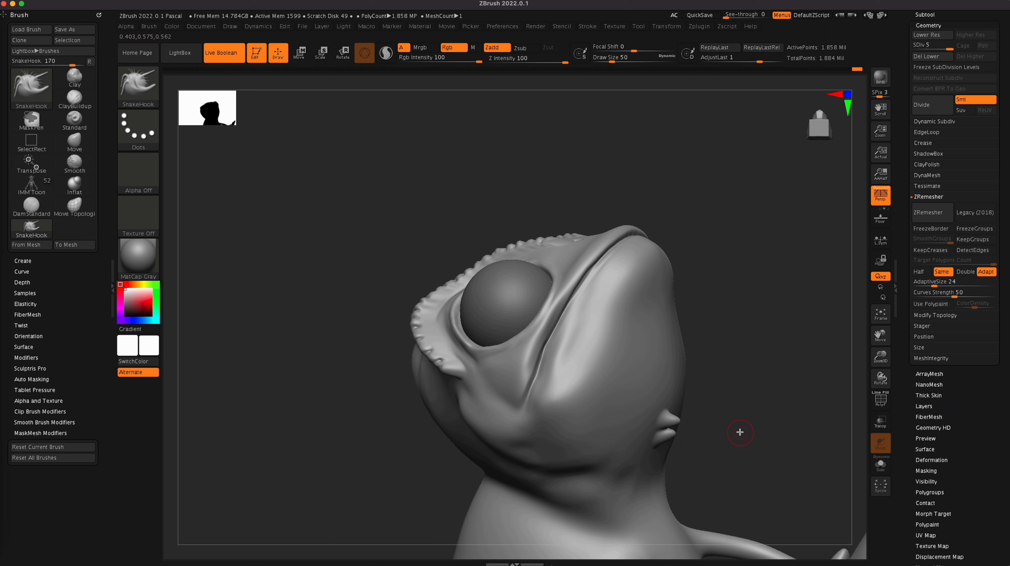
key(ctrl+z)
key(ctrl+z)
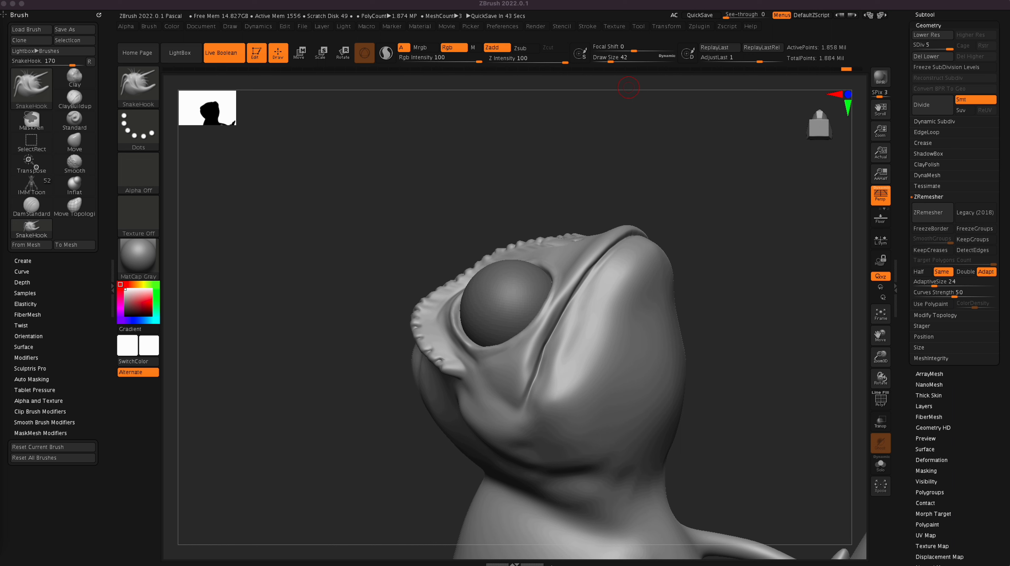
Step: Pull a row of small pointed spikes out along the underside of the chin with the SnakeHook brush at draw size 26
mouse_move(480, 395)
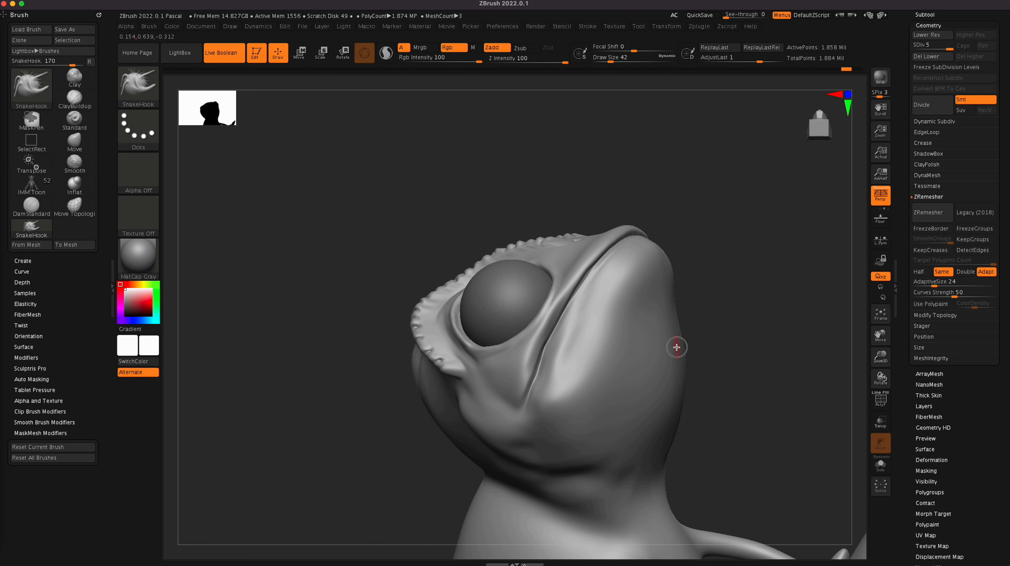
drag(676, 345, 692, 361)
mouse_move(257, 286)
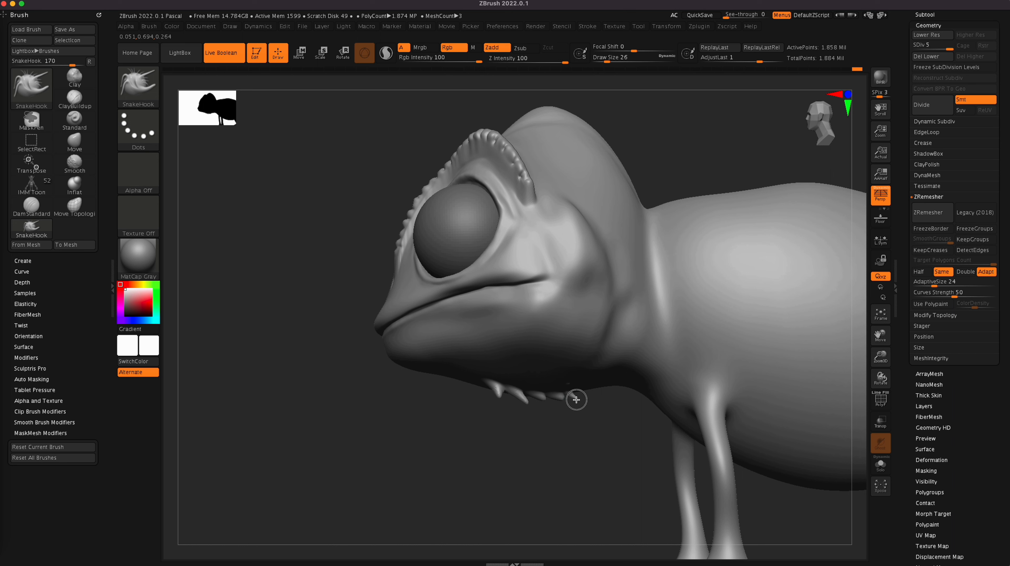
drag(581, 391, 590, 397)
drag(600, 444, 538, 421)
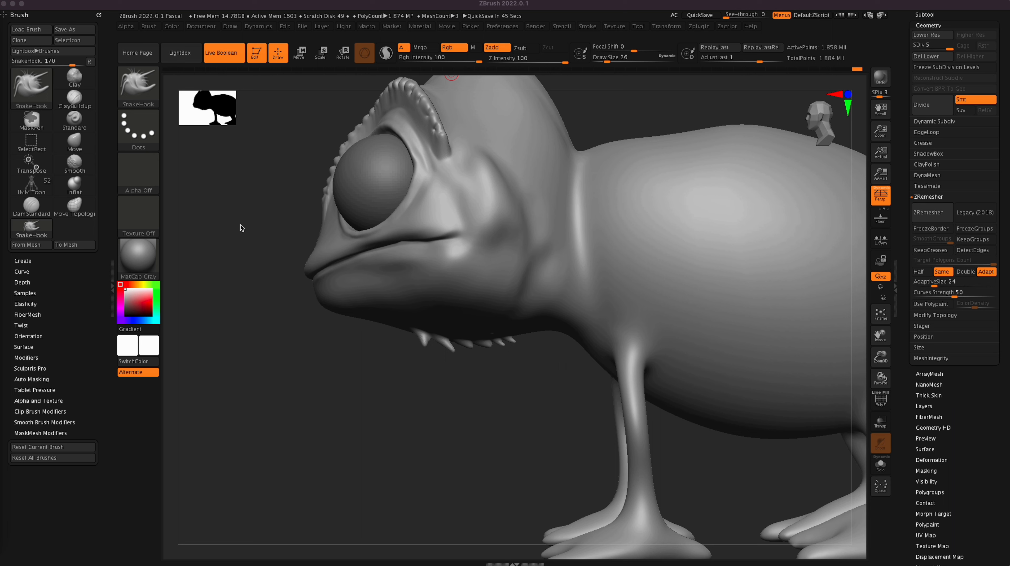
Step: Switch to Finder and compare the 08.24.46, 08.25.19 and 08.28.40 reference screenshots of the chameleon
click(0, 14)
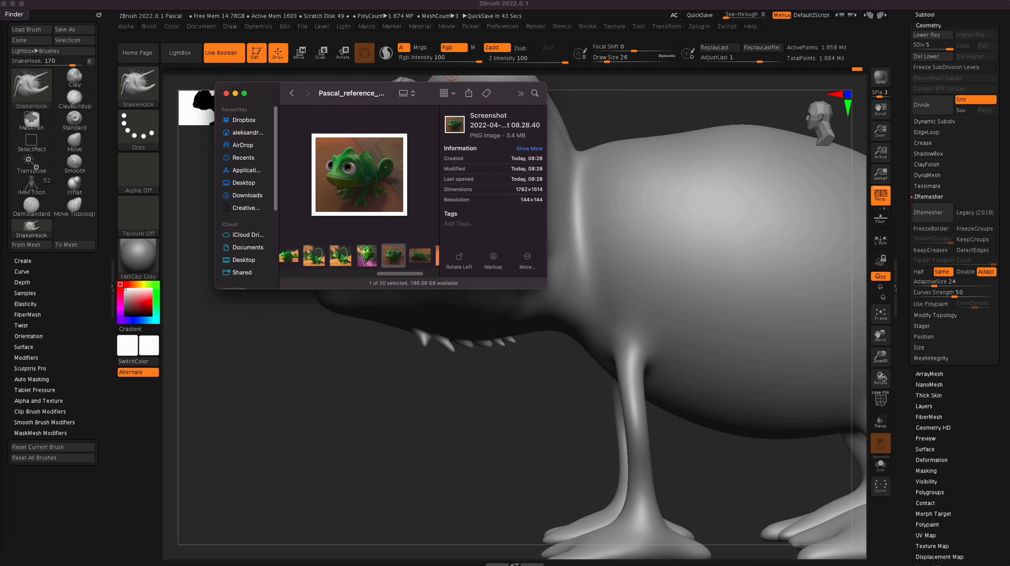
click(347, 263)
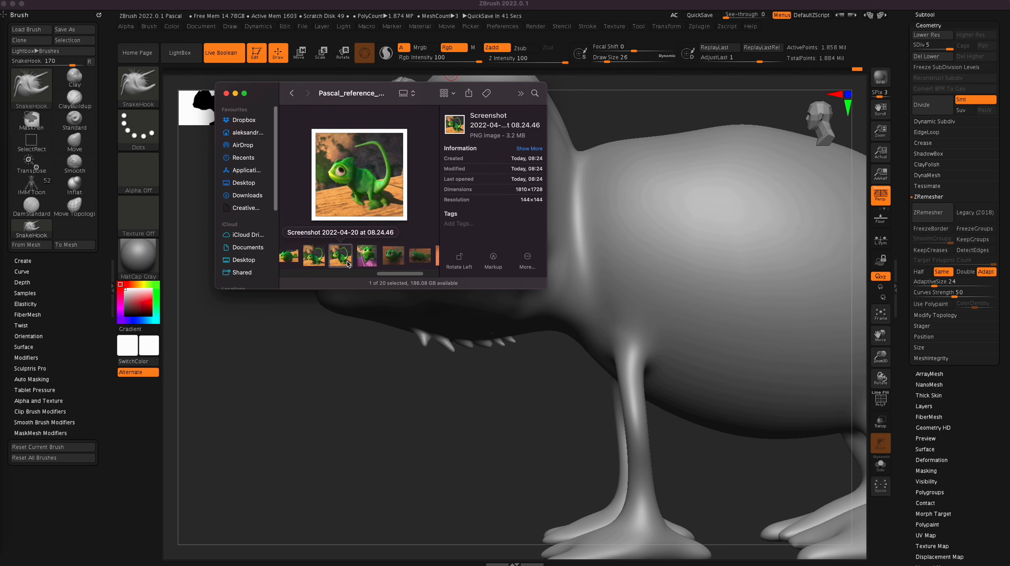
click(366, 257)
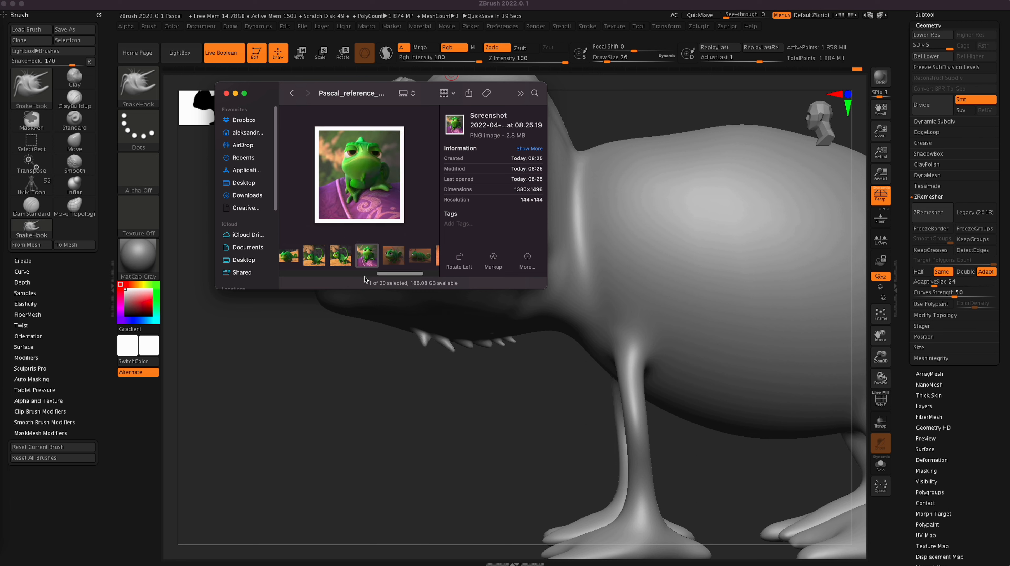
click(392, 257)
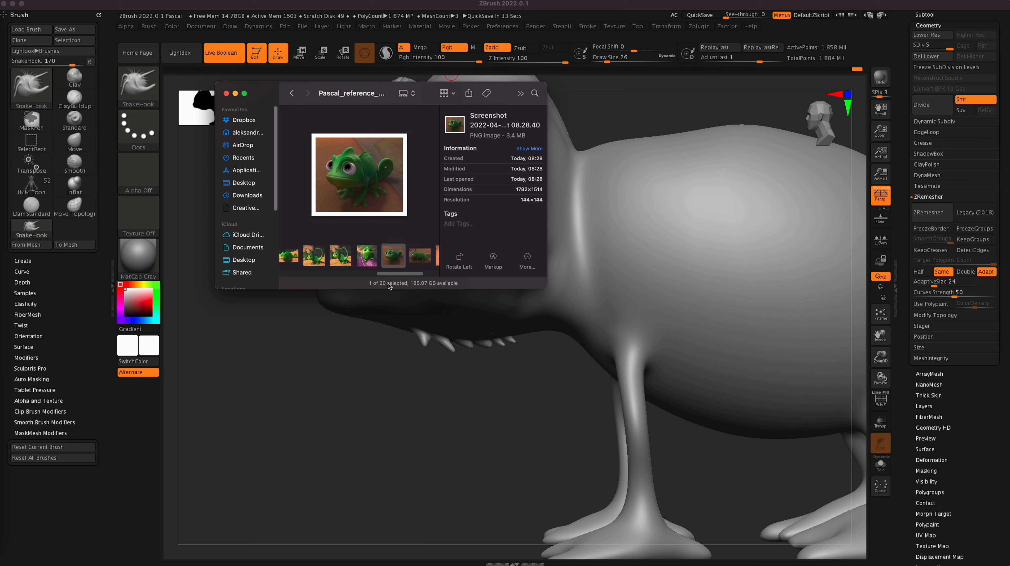
Step: Compare the 08.29.47, 08.35.00 and 08.36.06 reference screenshots of the chameleon, and switch back to ZBrush
click(418, 259)
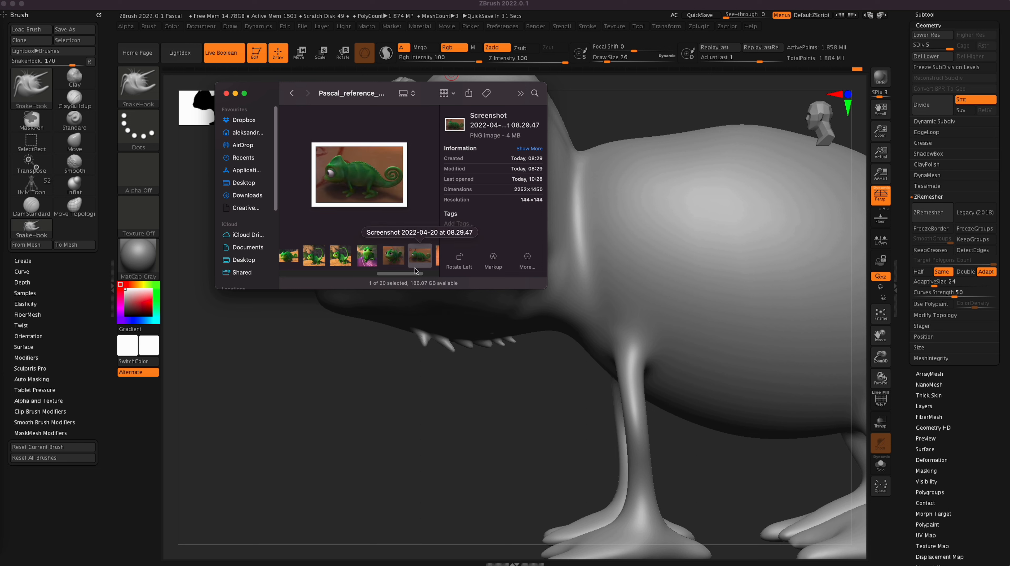
scroll(417, 265, right, 3)
click(406, 265)
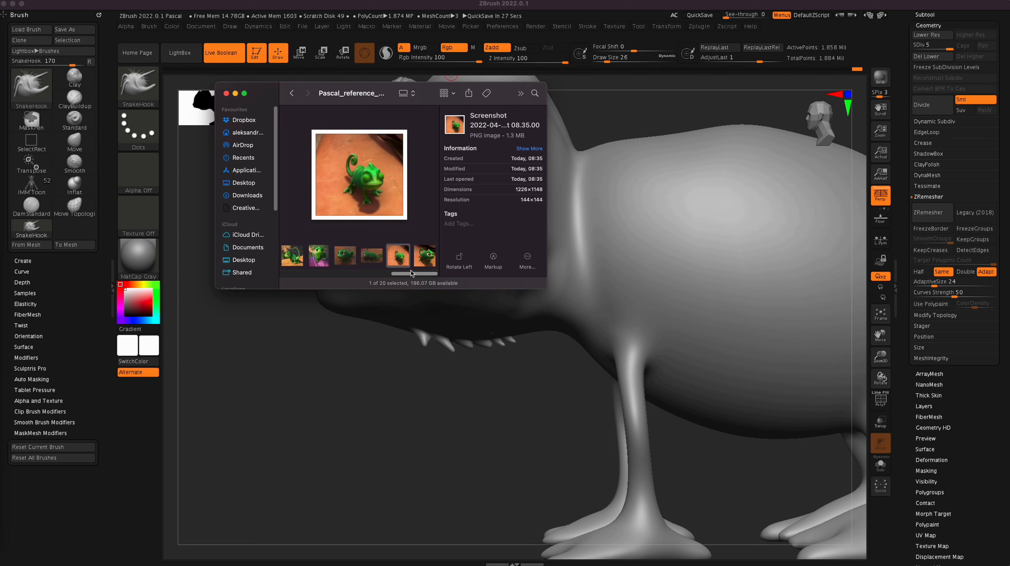
click(419, 265)
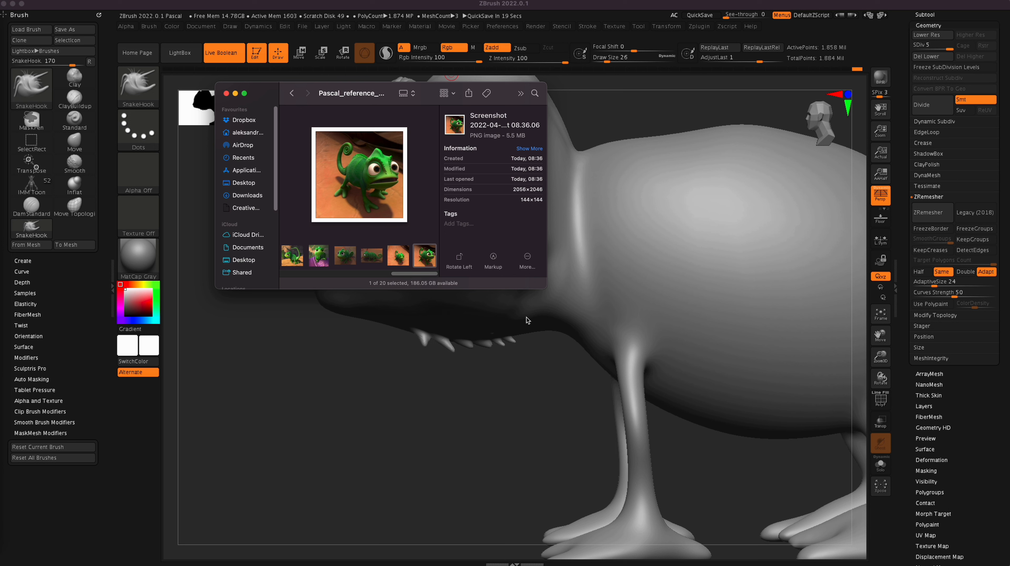
key(super+Tab)
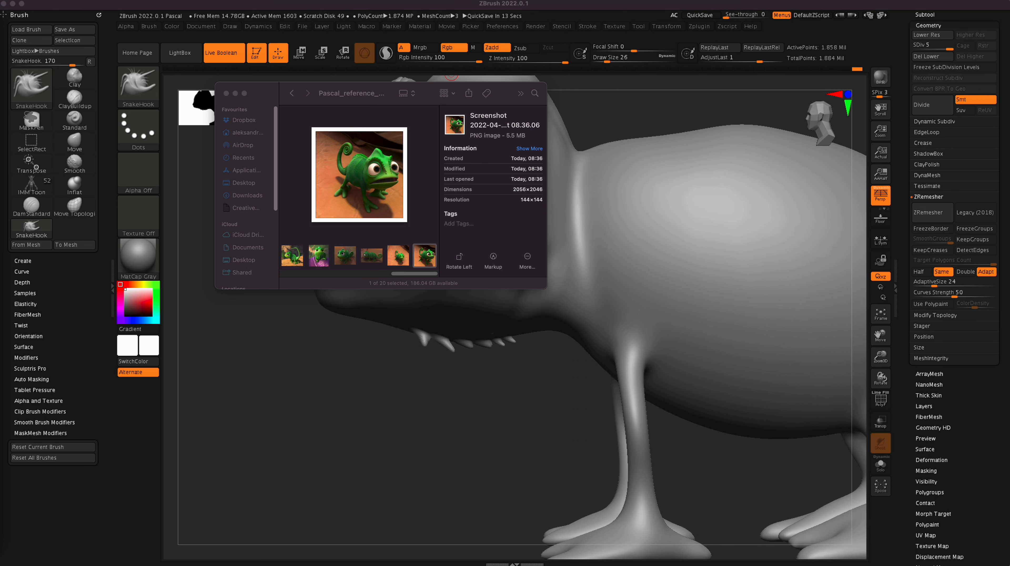
click(526, 337)
Step: Soften the rear spikes of the chin row with the Smooth brush at draw size 26
drag(515, 357, 537, 364)
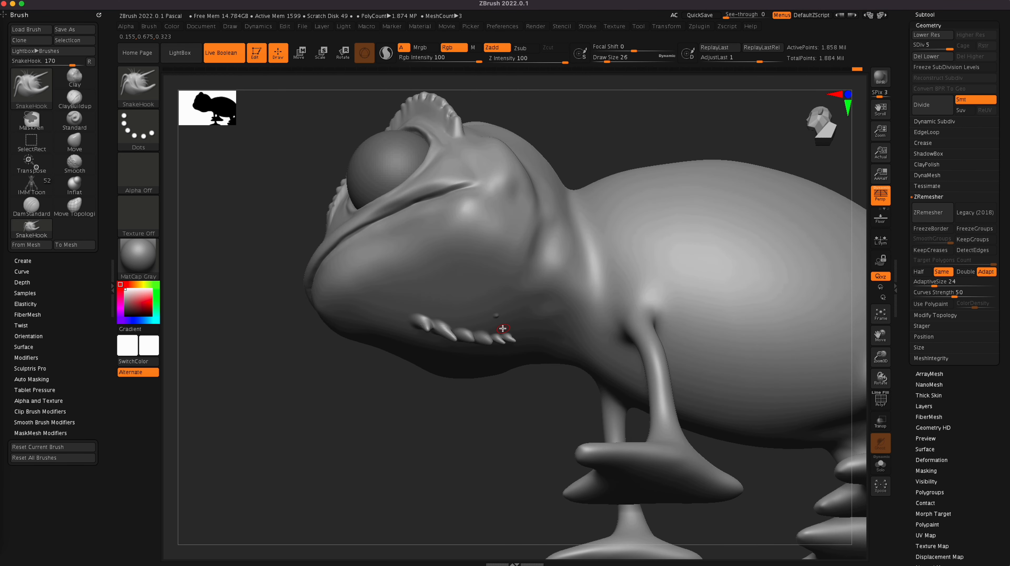
key(shift)
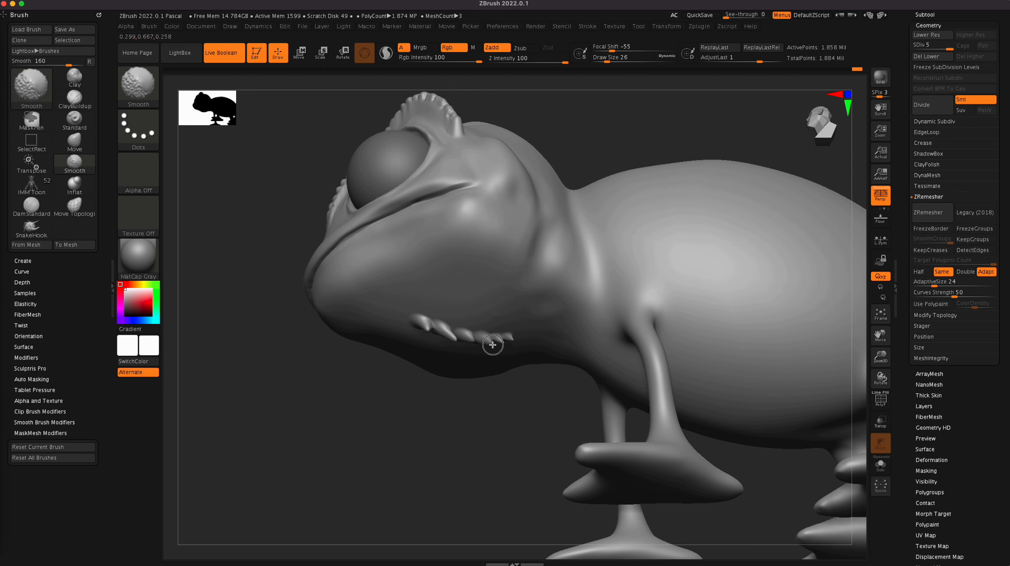
drag(530, 422, 540, 446)
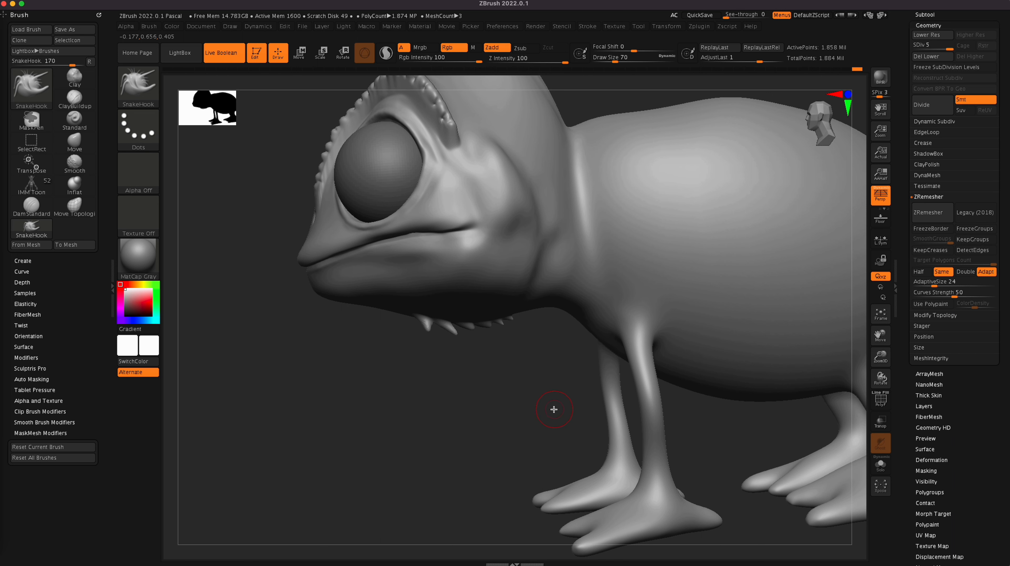
Step: Pull a row of spikes out along the throat between chin and front leg with SnakeHook, reducing the draw size from 74 to 50
mouse_move(554, 409)
mouse_down()
mouse_move(537, 314)
mouse_move(602, 356)
mouse_up()
drag(590, 412, 573, 444)
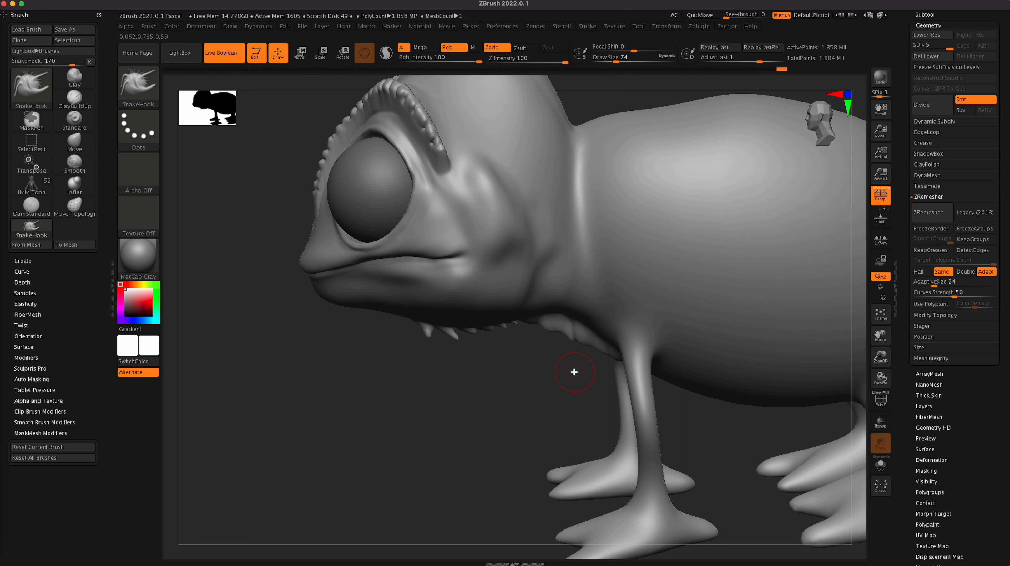
key(bracketright)
key(bracketleft)
key(bracketleft)
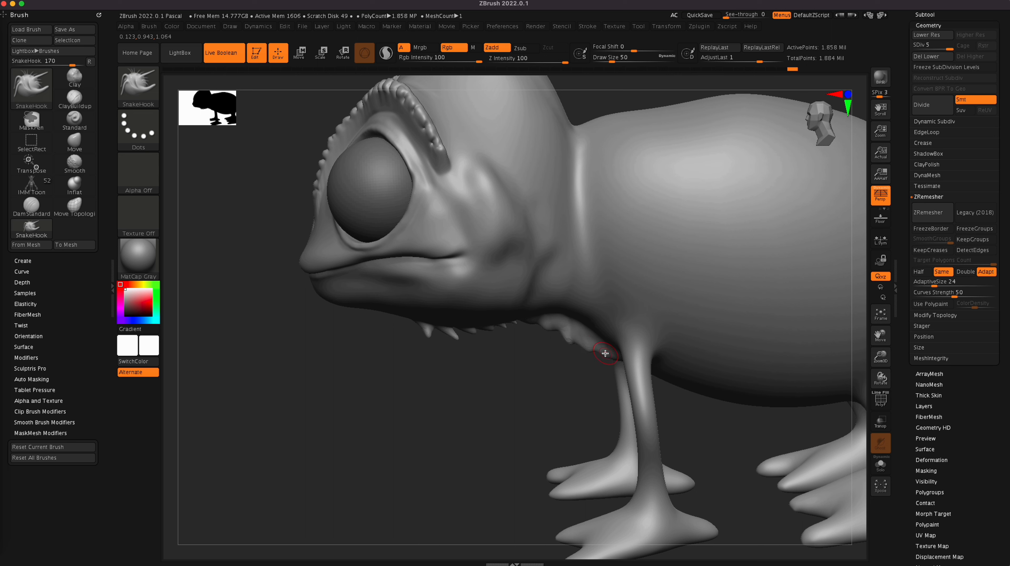
alt+right_drag(727, 433, 603, 389)
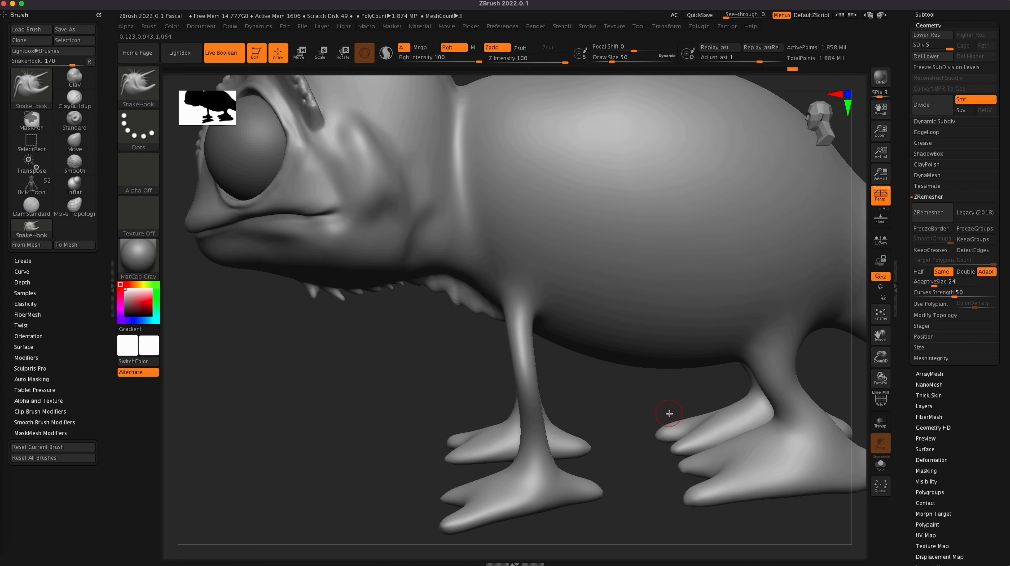
ctrl+right_drag(669, 415, 596, 396)
right_drag(607, 468, 615, 445)
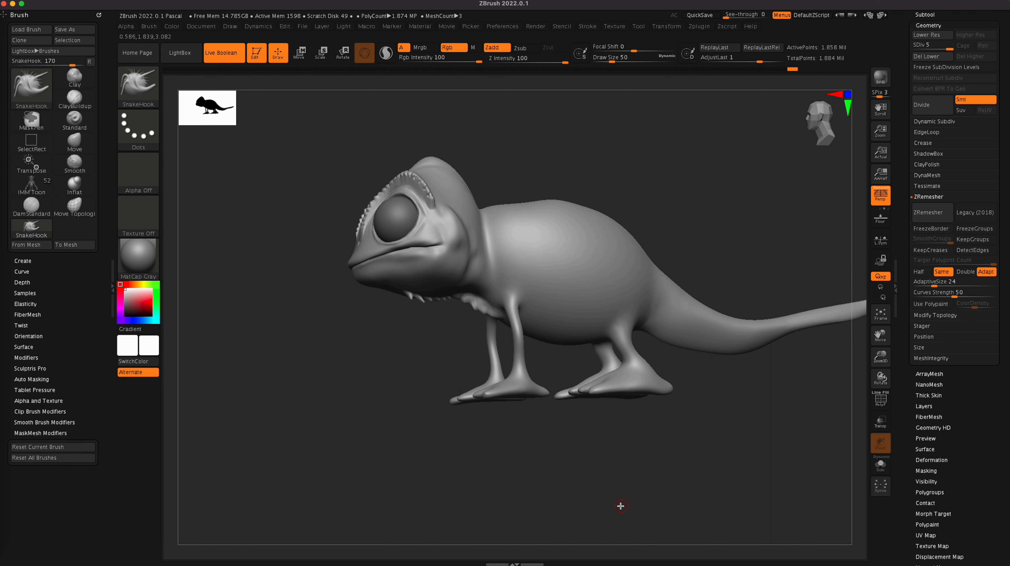
Step: Build a row of small bumps from the crest tip down the middle of the forehead with the Standard brush at draw size 22
drag(515, 0, 557, 0)
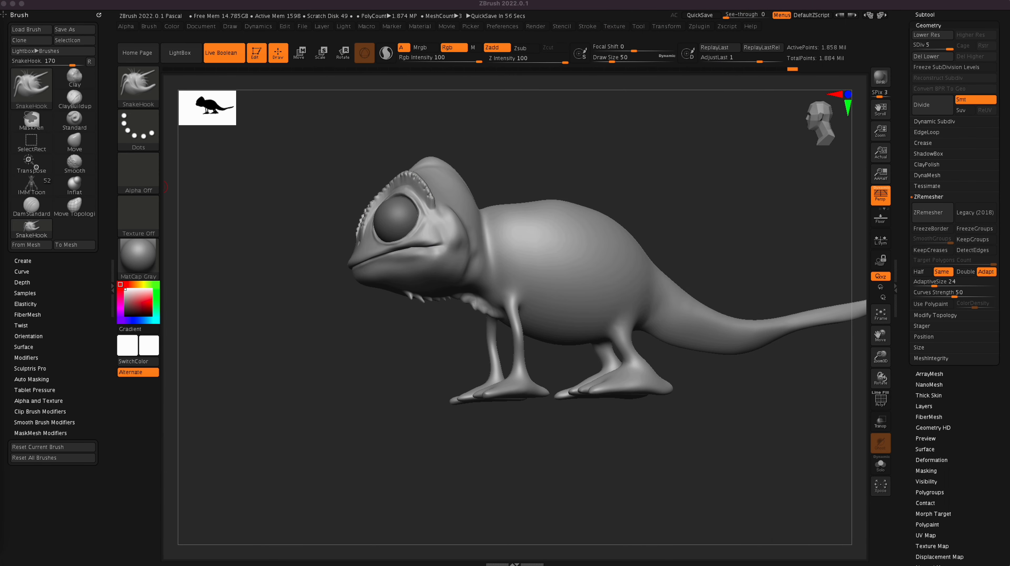
drag(422, 0, 433, 164)
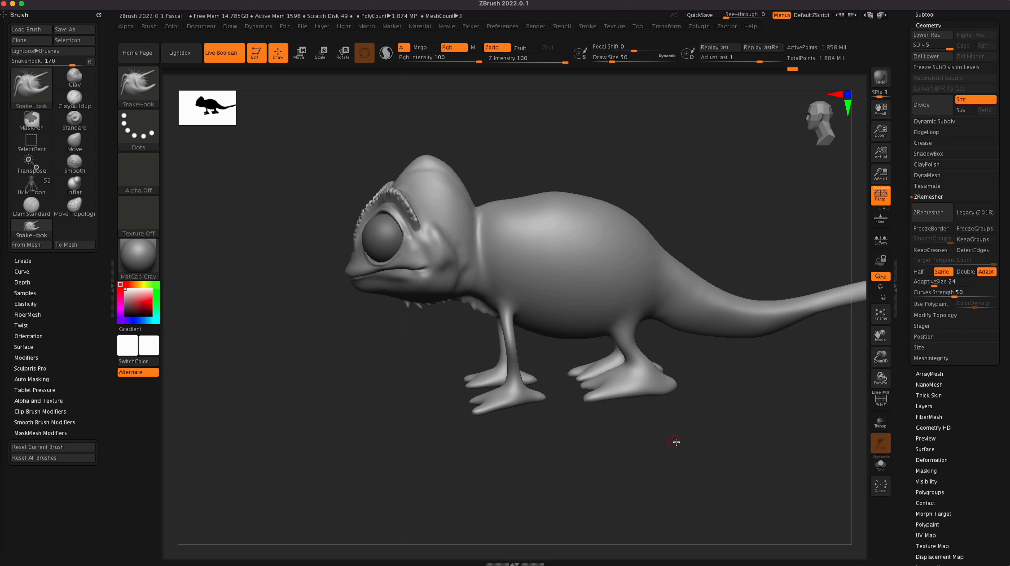
mouse_move(676, 443)
mouse_down()
mouse_move(701, 440)
mouse_move(750, 398)
mouse_move(732, 392)
mouse_move(717, 402)
mouse_move(662, 383)
mouse_move(621, 421)
mouse_up()
key(b)
key(s)
key(t)
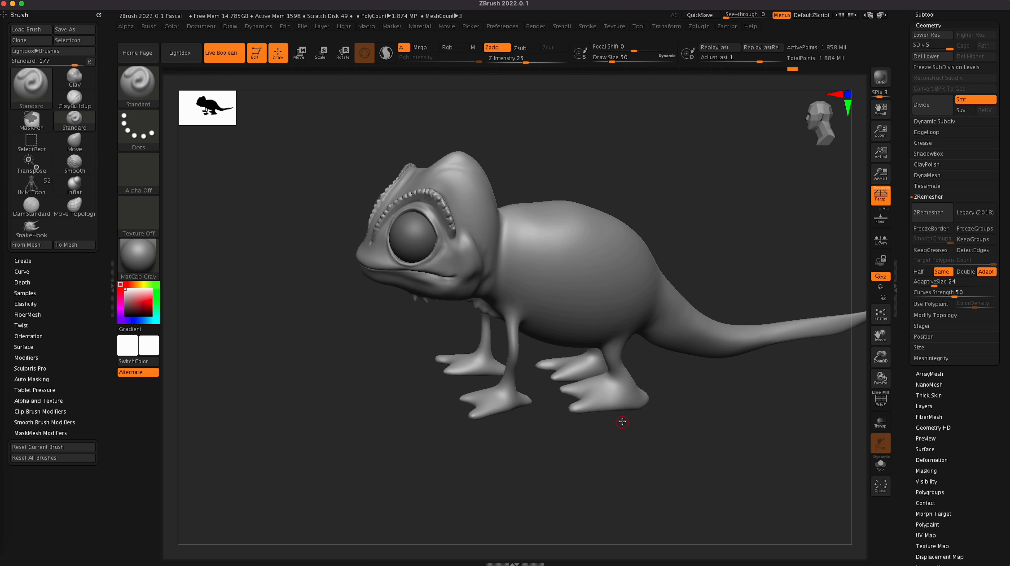
mouse_move(654, 456)
mouse_down()
mouse_move(673, 487)
mouse_move(672, 478)
mouse_up()
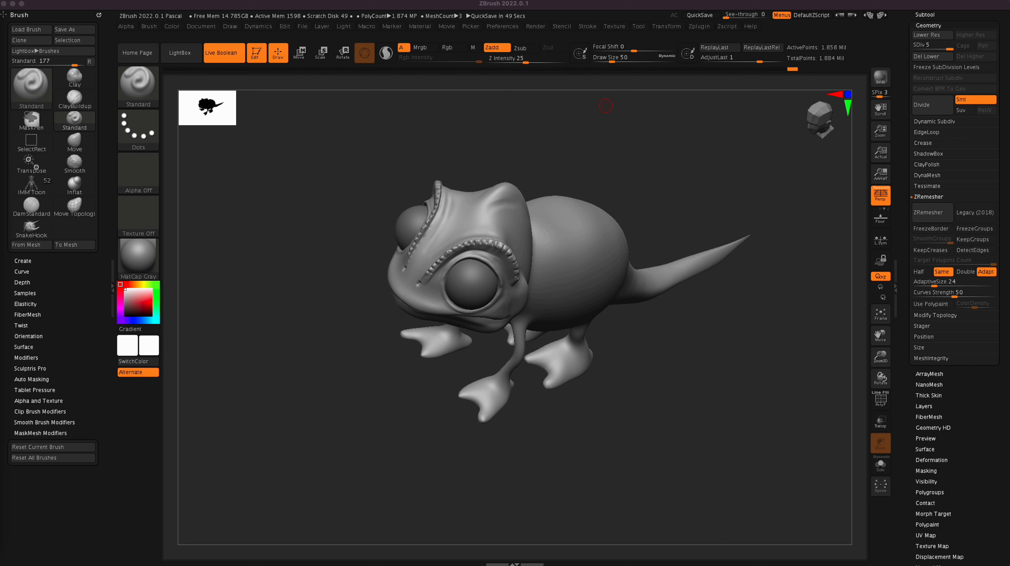
click(480, 206)
mouse_move(550, 312)
alt+right_down()
mouse_move(602, 304)
mouse_move(567, 334)
alt+right_up()
mouse_move(670, 326)
ctrl+right_down()
mouse_move(683, 322)
mouse_move(636, 313)
mouse_move(676, 319)
mouse_move(723, 409)
ctrl+right_up()
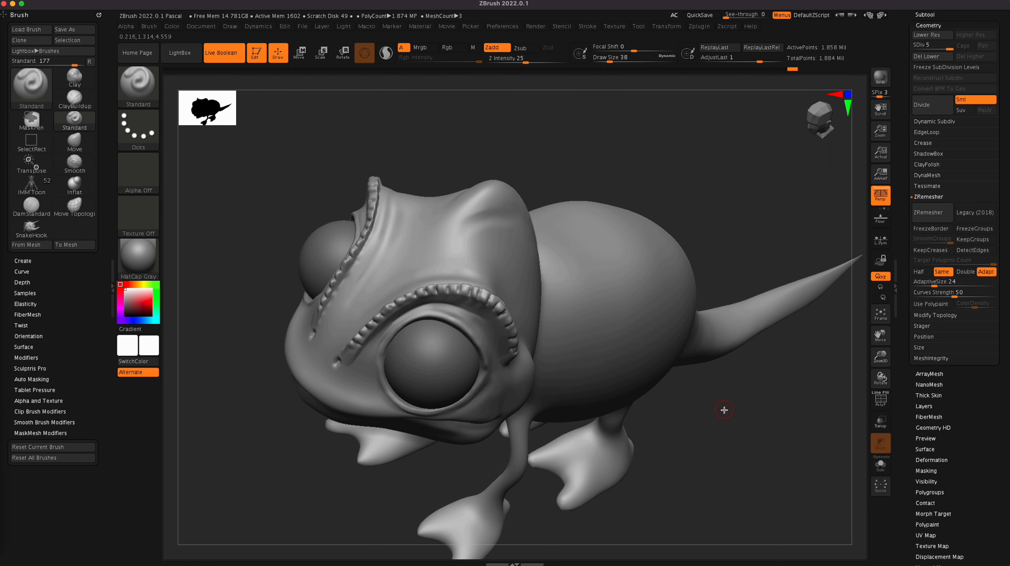
click(452, 217)
drag(457, 215, 466, 204)
drag(702, 177, 710, 177)
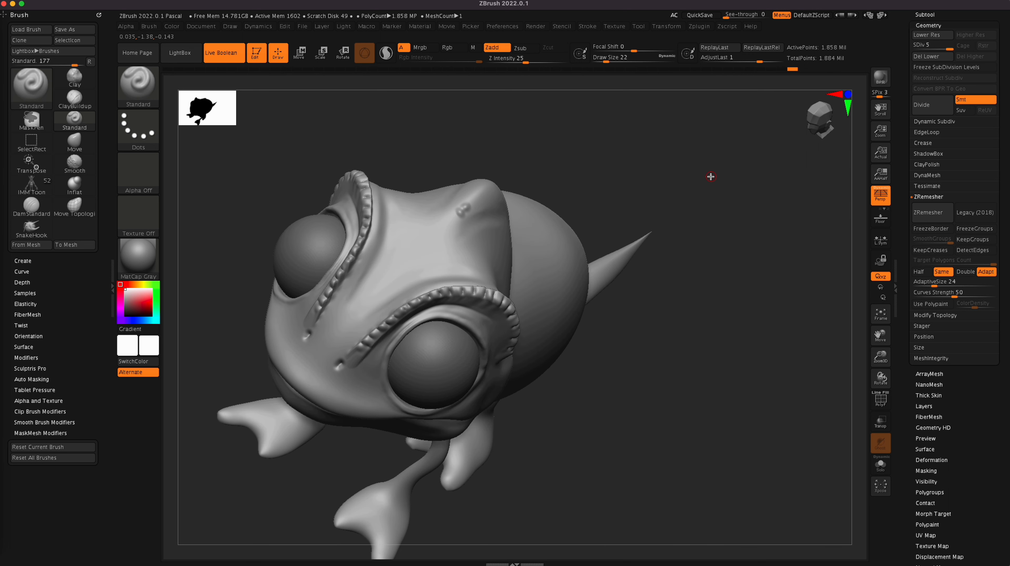
drag(465, 208, 426, 252)
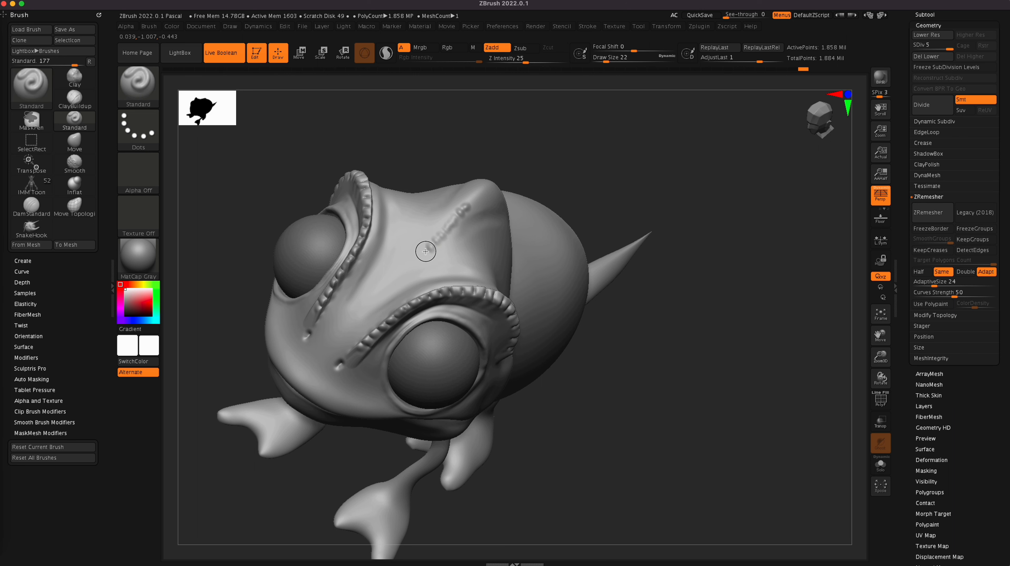
Step: Extend the row of small bumps over the top of the head crest towards the nape with the Standard brush
mouse_move(687, 349)
mouse_down()
mouse_move(682, 316)
mouse_move(700, 333)
mouse_move(692, 354)
mouse_up()
drag(480, 210, 502, 202)
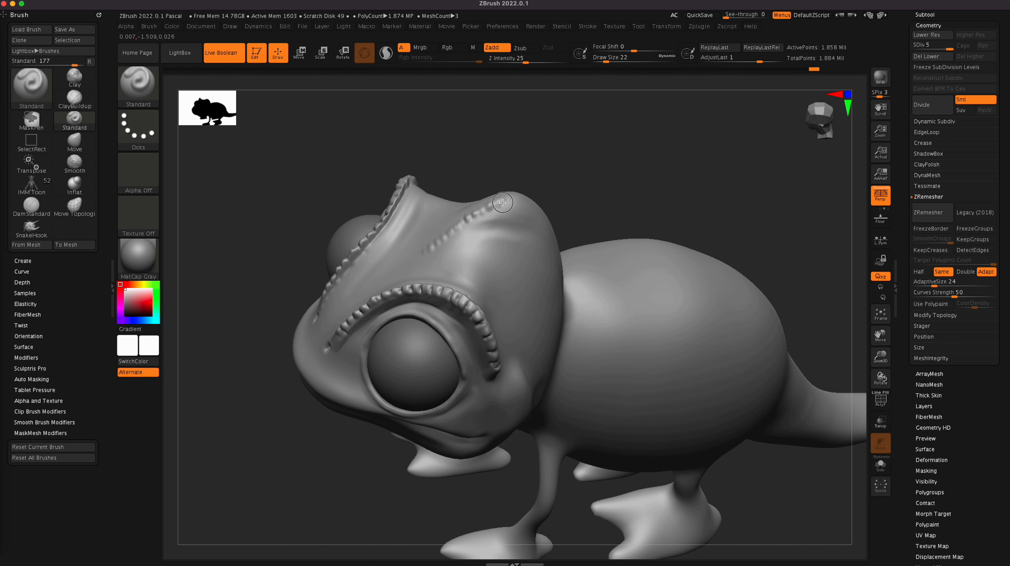
mouse_move(641, 164)
mouse_down()
mouse_move(635, 153)
mouse_move(641, 196)
mouse_move(651, 194)
mouse_up()
mouse_move(529, 201)
mouse_down()
mouse_move(524, 195)
mouse_move(546, 201)
mouse_up()
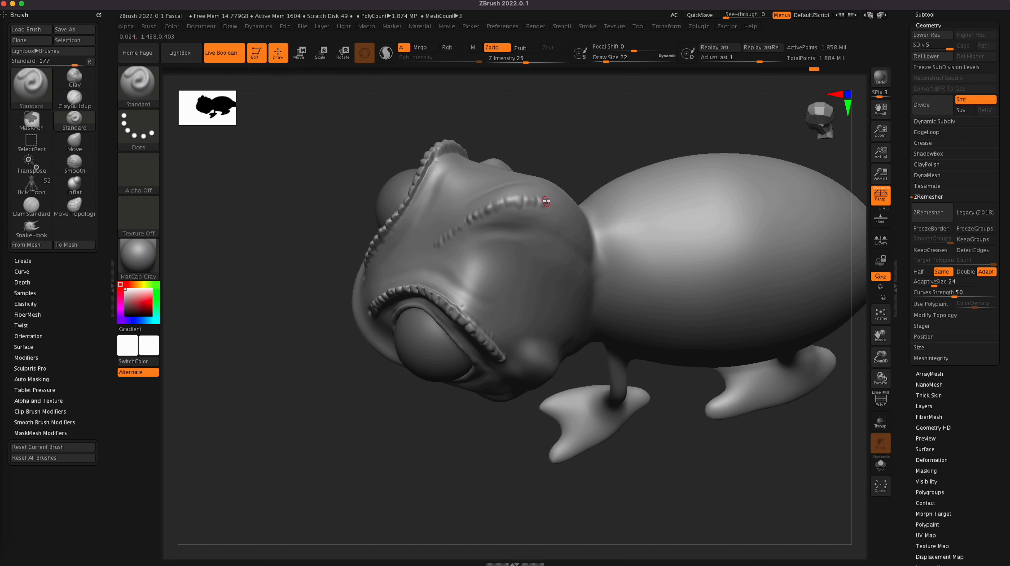
drag(631, 133, 607, 96)
drag(560, 212, 559, 210)
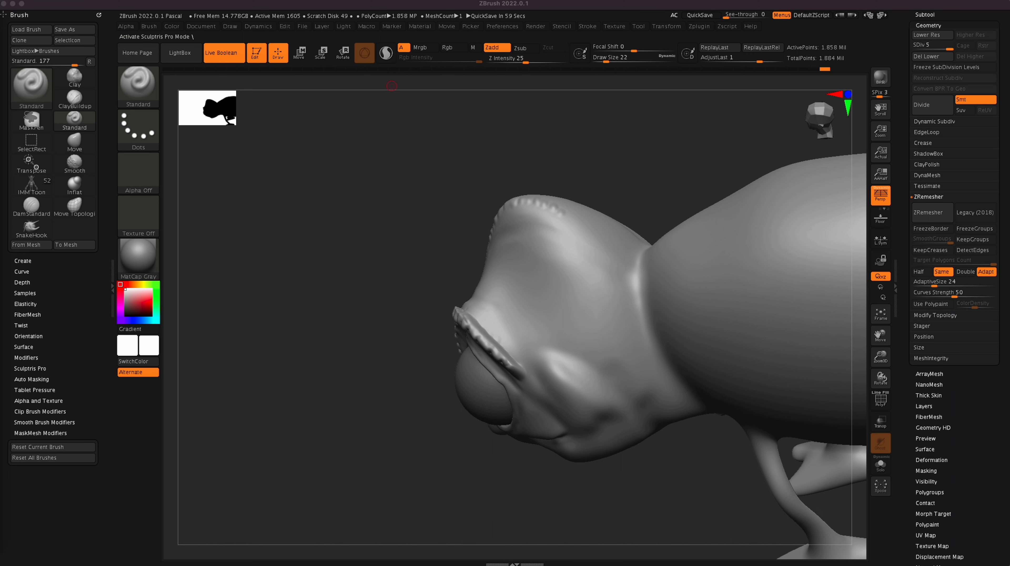
Step: Build up folds on the upper side of the head crest with ClayBuildup at draw size 58, and smooth them
mouse_move(521, 225)
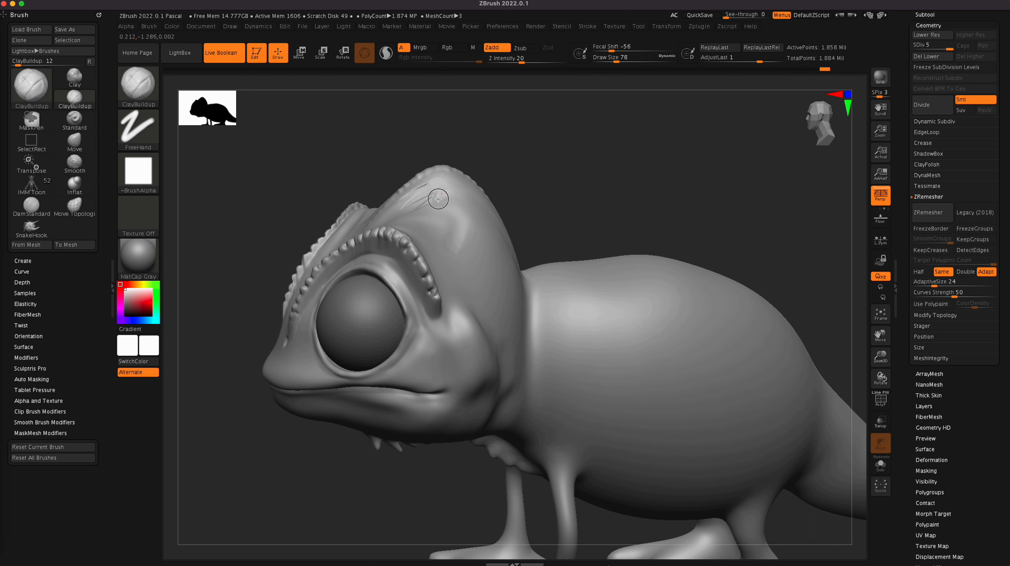
drag(427, 188, 403, 205)
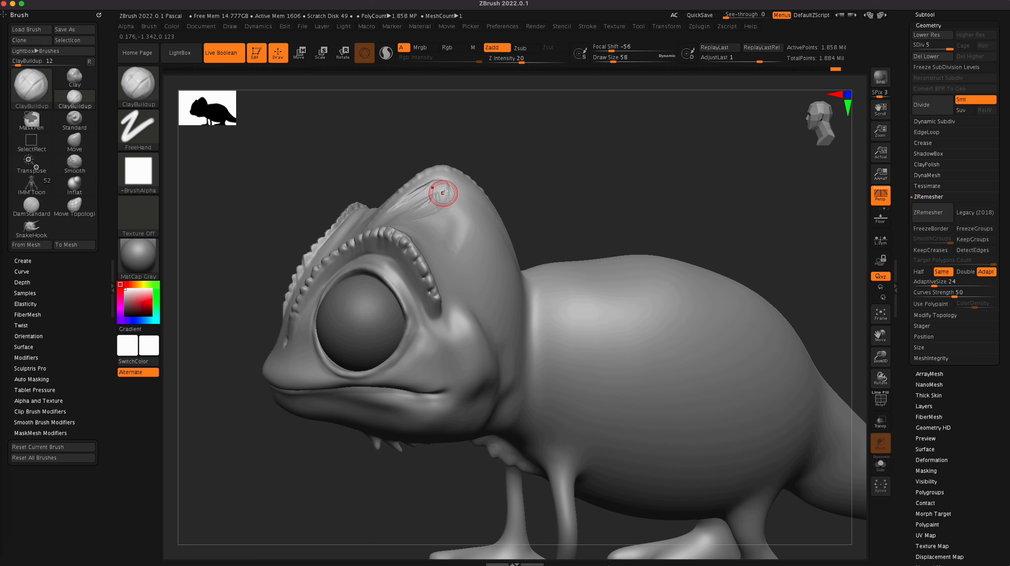
key(shift)
mouse_move(426, 204)
shift+mouse_down()
mouse_move(444, 189)
mouse_move(404, 211)
shift+mouse_up()
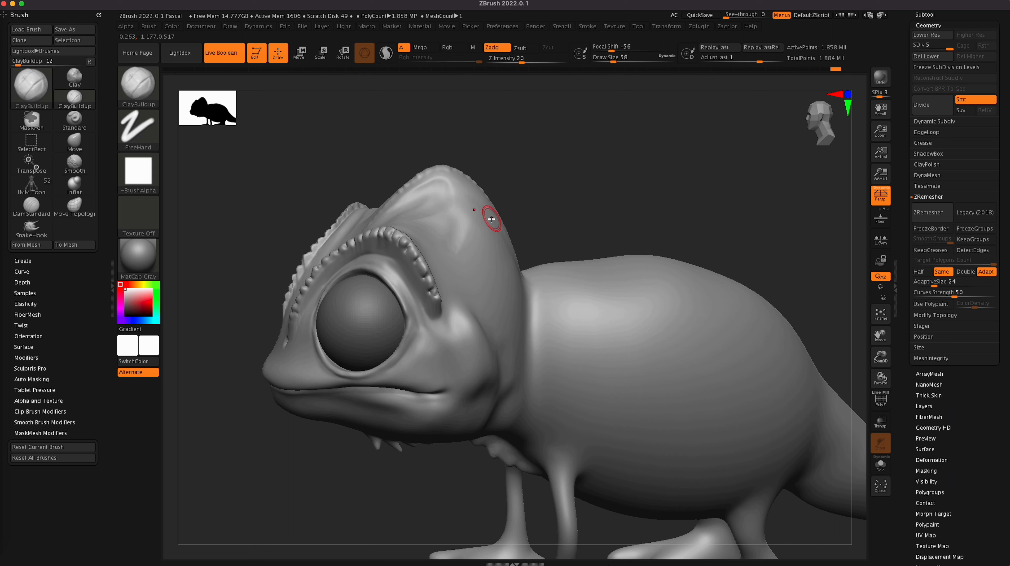
Step: Build up a fold along the rear side of the head crest with ClayBuildup at draw size 58, and smooth it
drag(490, 234, 479, 225)
mouse_move(481, 213)
mouse_down()
mouse_move(475, 238)
mouse_move(514, 262)
mouse_move(495, 234)
mouse_up()
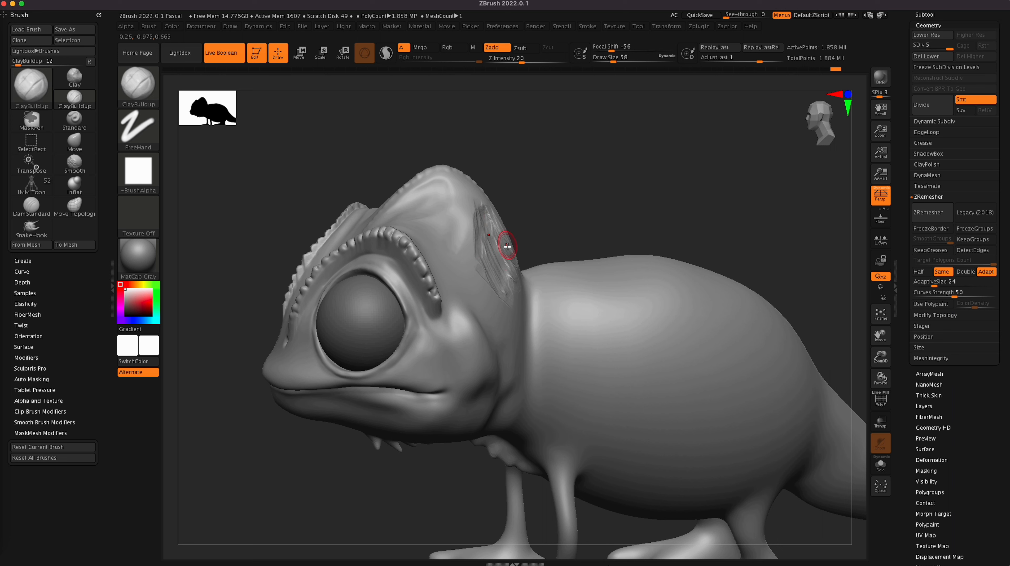
key(shift)
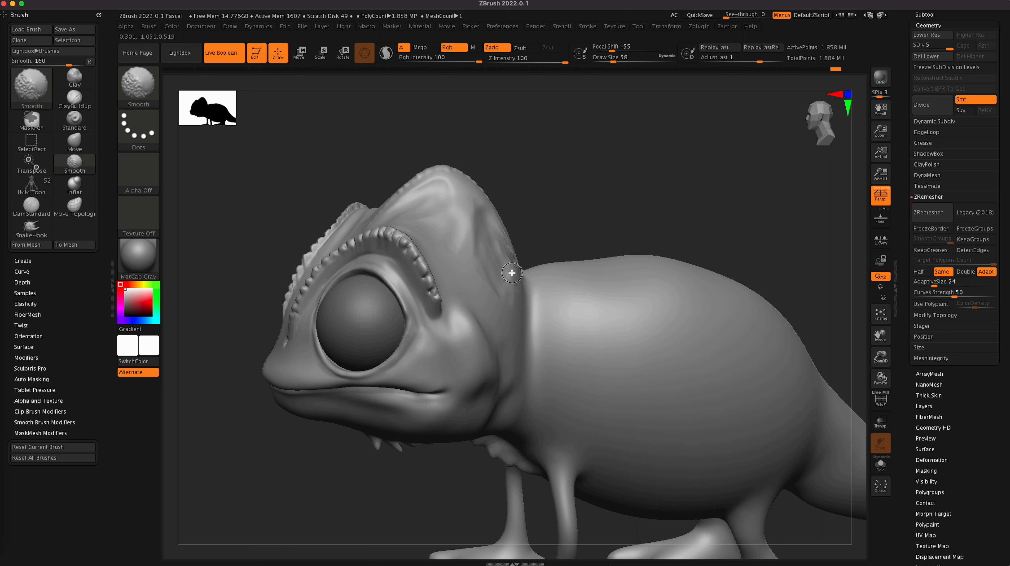
shift+drag(486, 246, 495, 283)
mouse_move(466, 258)
shift+mouse_down()
mouse_move(447, 246)
mouse_move(456, 251)
shift+mouse_up()
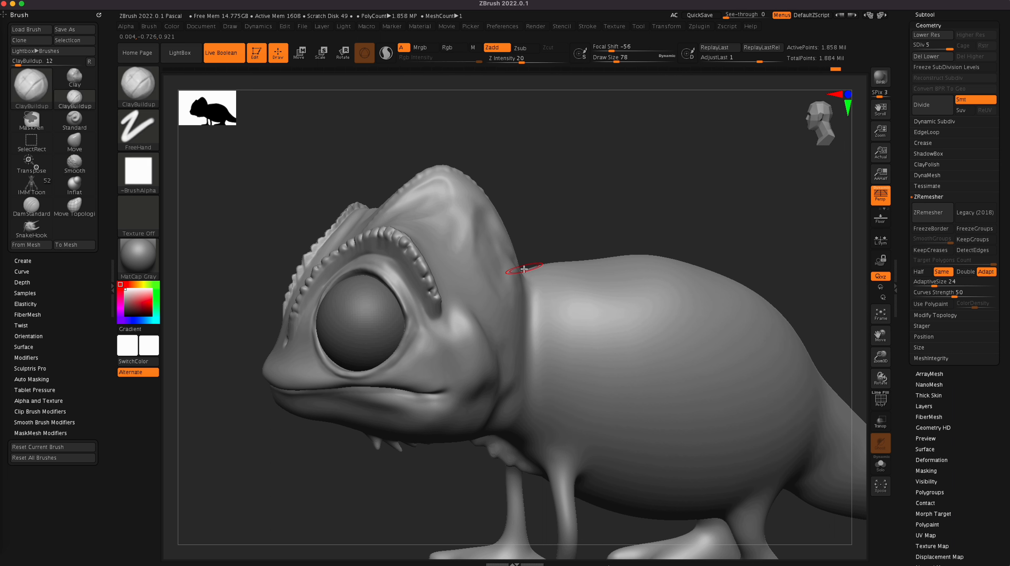
Step: Undo the small neck stroke, and rework the neck fold behind the cheek with ClayBuildup at draw size 122
mouse_move(504, 308)
mouse_down()
mouse_move(502, 297)
mouse_move(501, 334)
mouse_up()
key(ctrl+z)
key(bracketright)
key(bracketright)
mouse_move(498, 293)
mouse_down()
mouse_move(508, 377)
mouse_move(519, 289)
mouse_move(501, 318)
mouse_move(512, 344)
mouse_move(504, 369)
mouse_move(513, 370)
mouse_up()
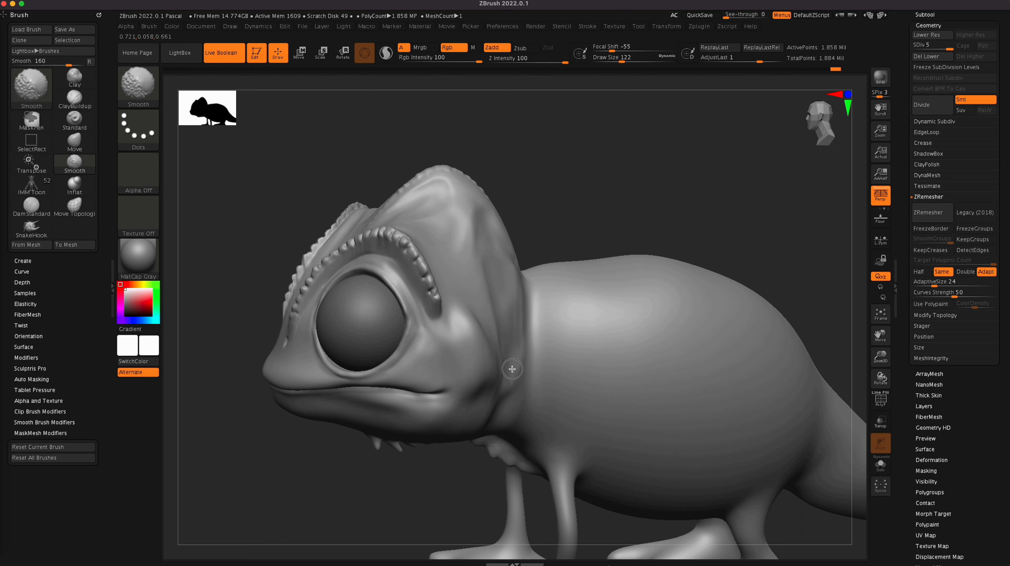
Step: Build up and smooth the area from the back of the head crest down to the neck at draw size 122
shift+drag(501, 250, 499, 246)
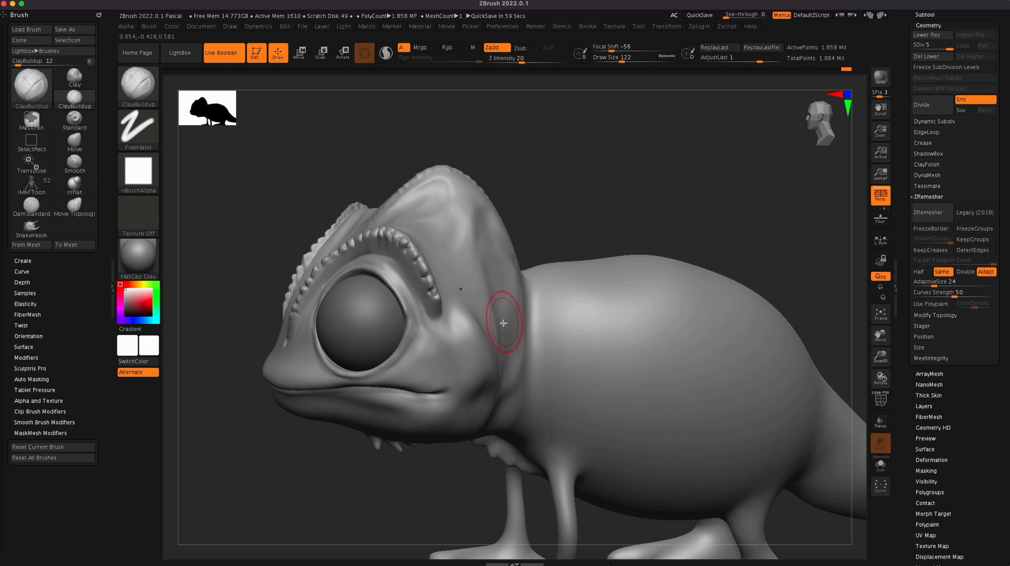
mouse_move(491, 224)
mouse_down()
mouse_move(510, 288)
mouse_move(501, 262)
mouse_up()
shift+drag(536, 299, 521, 291)
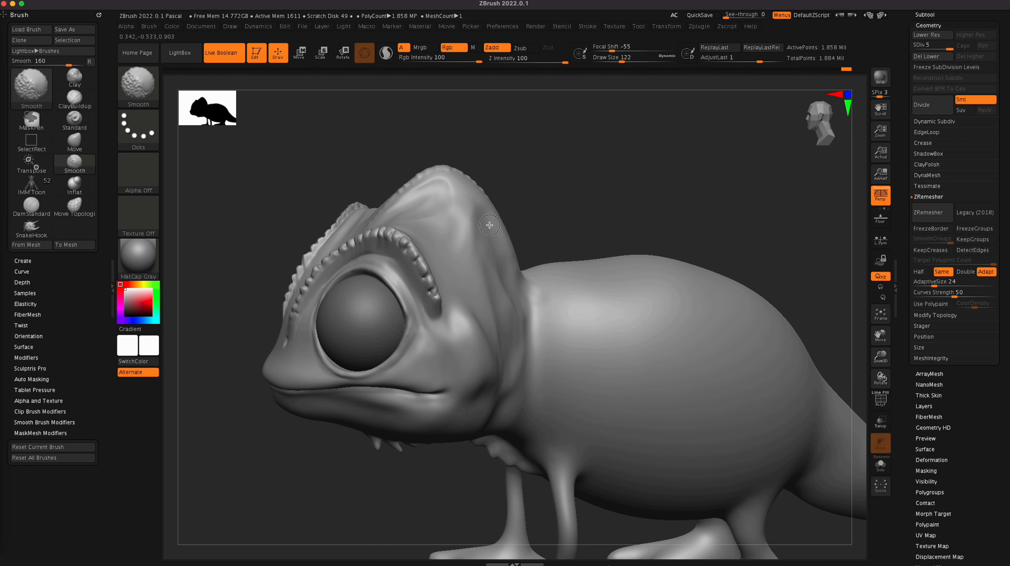
right_drag(514, 293, 568, 180)
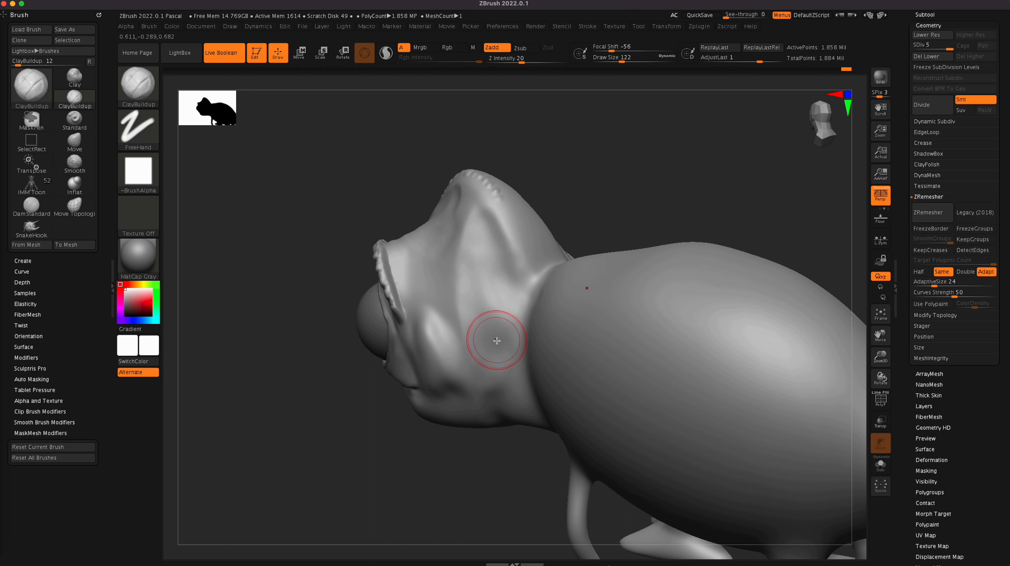
Step: Lower the body to subdivision level 3, smooth the back of the head, and return to level 5
drag(949, 46, 934, 49)
key(shift)
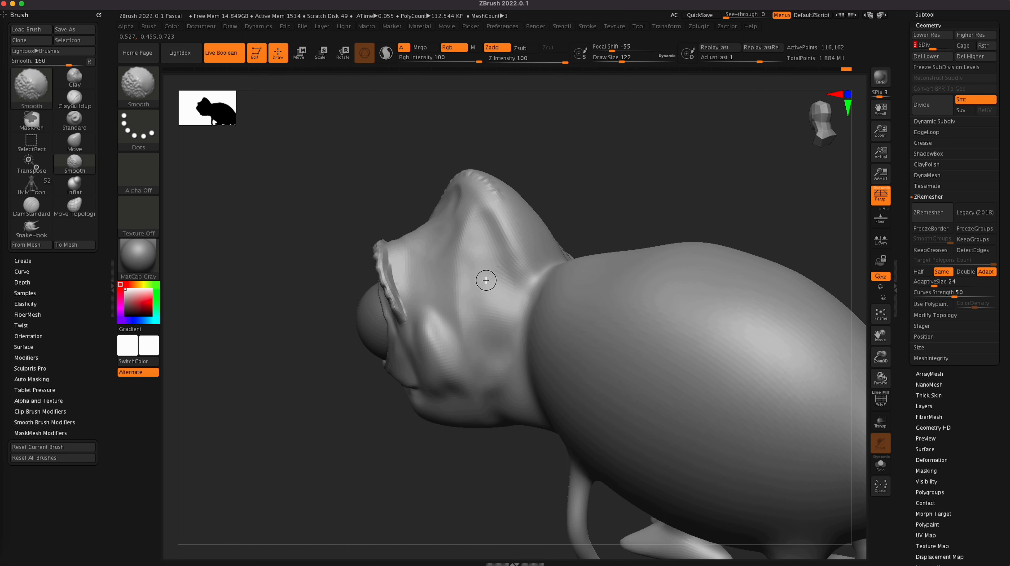
drag(934, 48, 951, 46)
mouse_move(497, 325)
shift+mouse_down()
mouse_move(461, 324)
mouse_move(461, 347)
shift+mouse_up()
drag(443, 489, 471, 478)
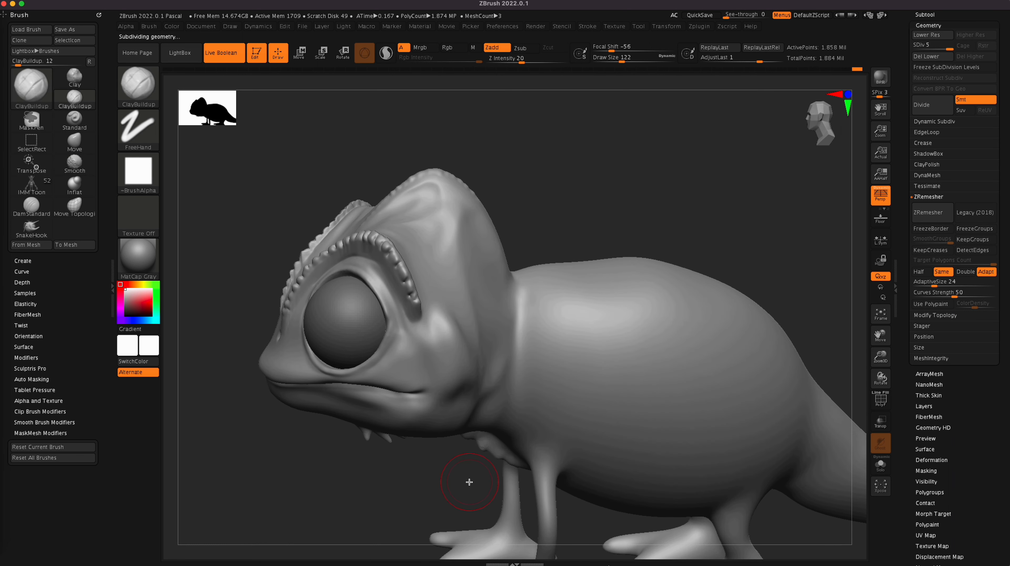
Step: Refine the neck fold behind the cheek at draw size 122, lowering the body to subdivision level 4 for smoothing
mouse_move(491, 396)
mouse_down()
mouse_move(487, 374)
mouse_move(500, 352)
mouse_move(490, 402)
mouse_up()
mouse_move(504, 361)
shift+mouse_down()
mouse_move(503, 385)
mouse_move(486, 401)
mouse_move(492, 343)
mouse_move(497, 355)
shift+mouse_up()
key(shift+d)
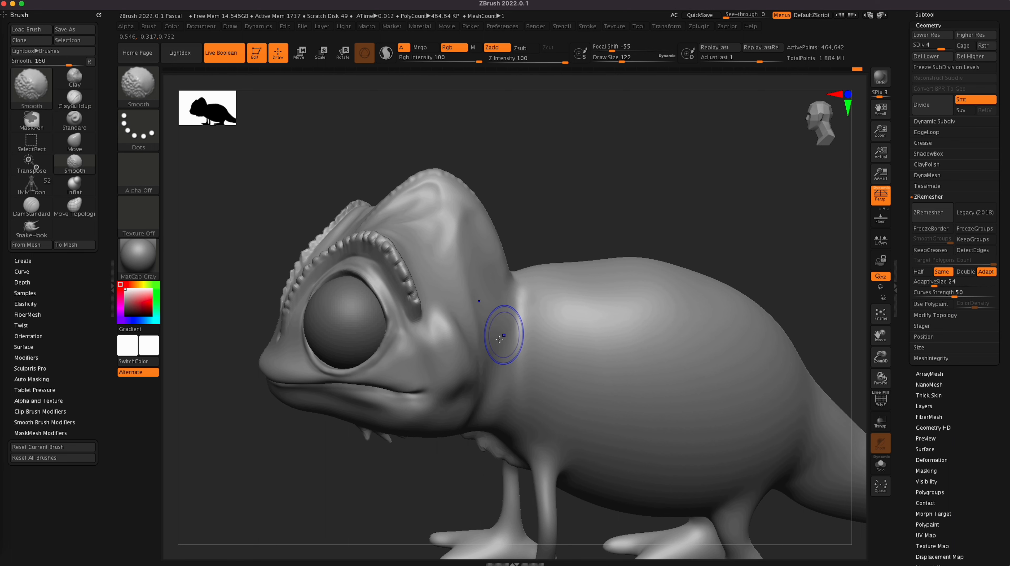
drag(699, 181, 694, 173)
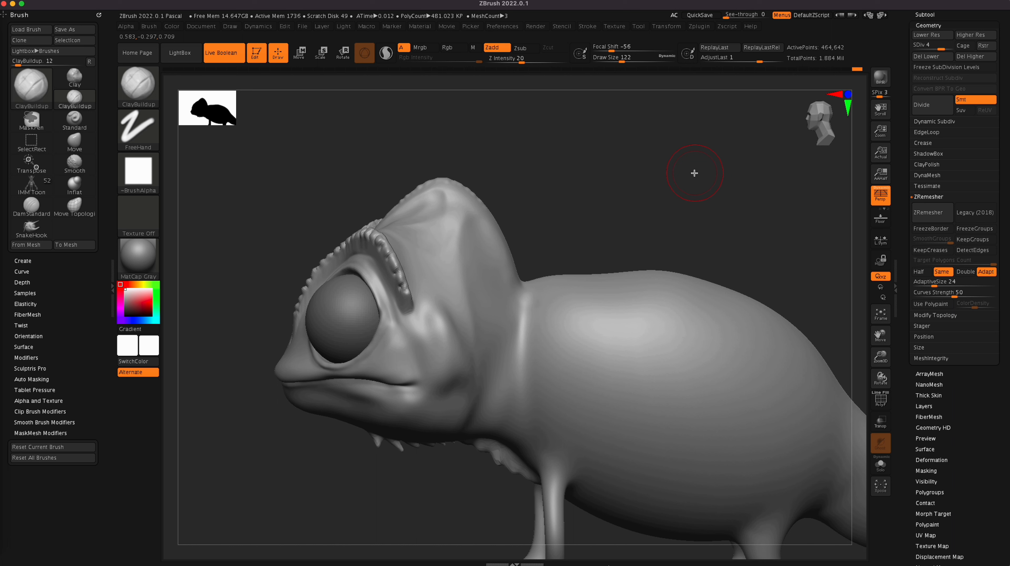
Step: Build up the neck fold where the neck meets the back with ClayBuildup at draw size 122
mouse_move(524, 288)
mouse_down()
mouse_move(492, 424)
mouse_move(528, 291)
mouse_move(529, 327)
mouse_move(517, 333)
mouse_move(527, 297)
mouse_up()
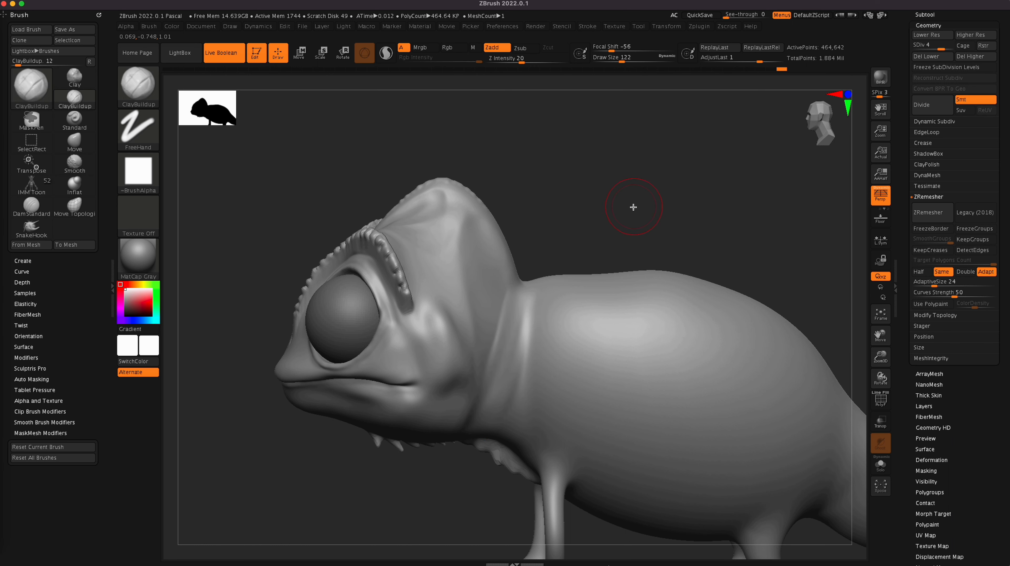
drag(639, 211, 669, 206)
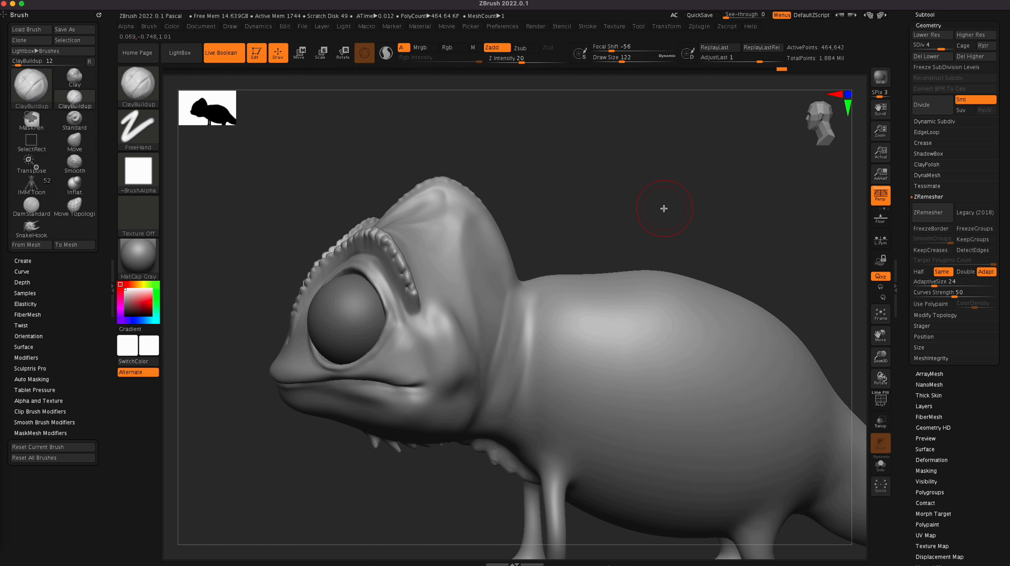
Step: Try pushing the back of the head inward and pulling out the crest tip with the Move brush, starting at draw size 146
key(b)
key(m)
key(v)
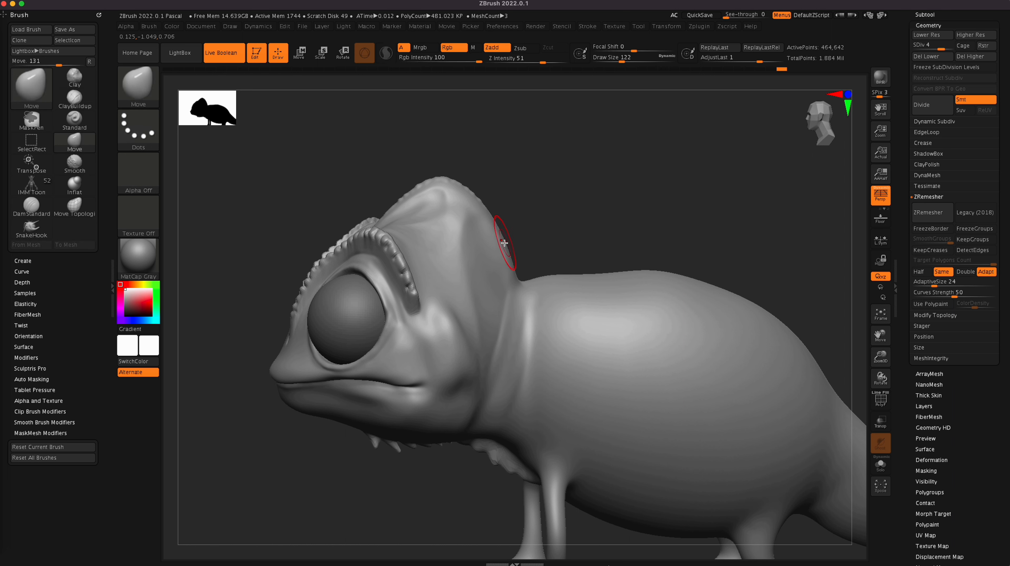
key(])
mouse_move(505, 242)
mouse_down()
mouse_move(496, 252)
mouse_move(492, 225)
mouse_up()
drag(508, 260, 501, 271)
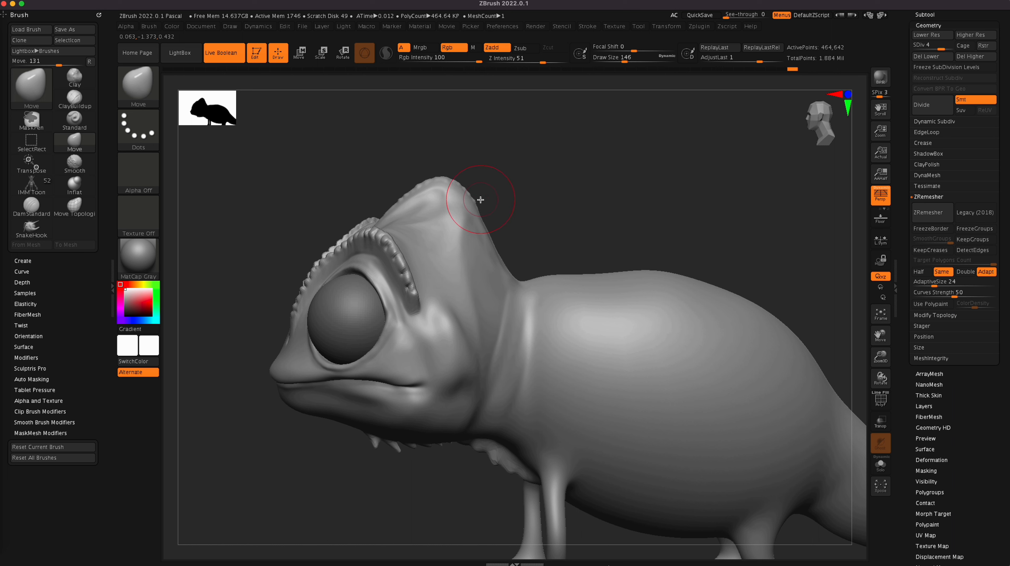
drag(464, 188, 465, 182)
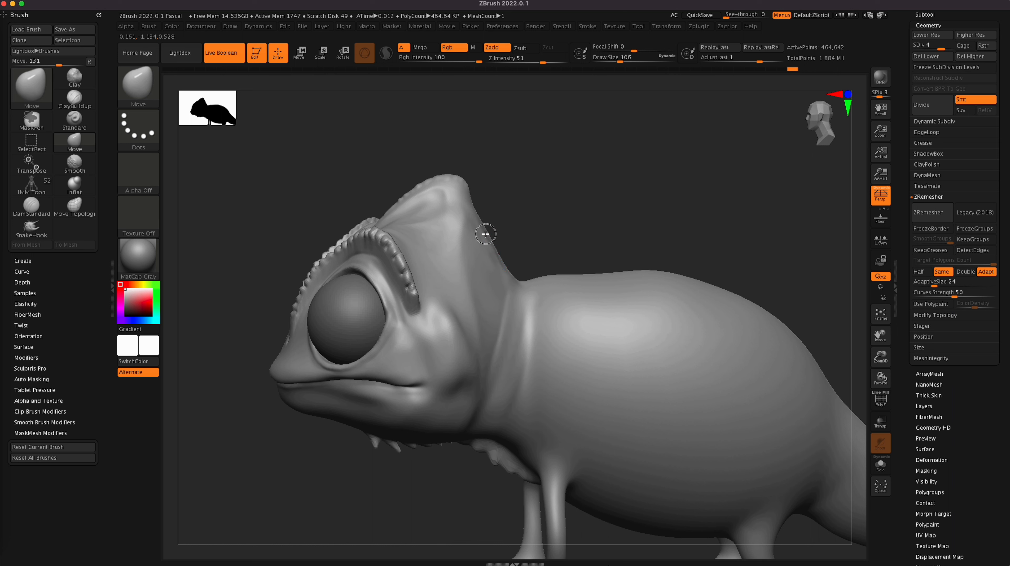
mouse_move(691, 222)
mouse_down()
mouse_move(693, 215)
mouse_move(690, 224)
mouse_up()
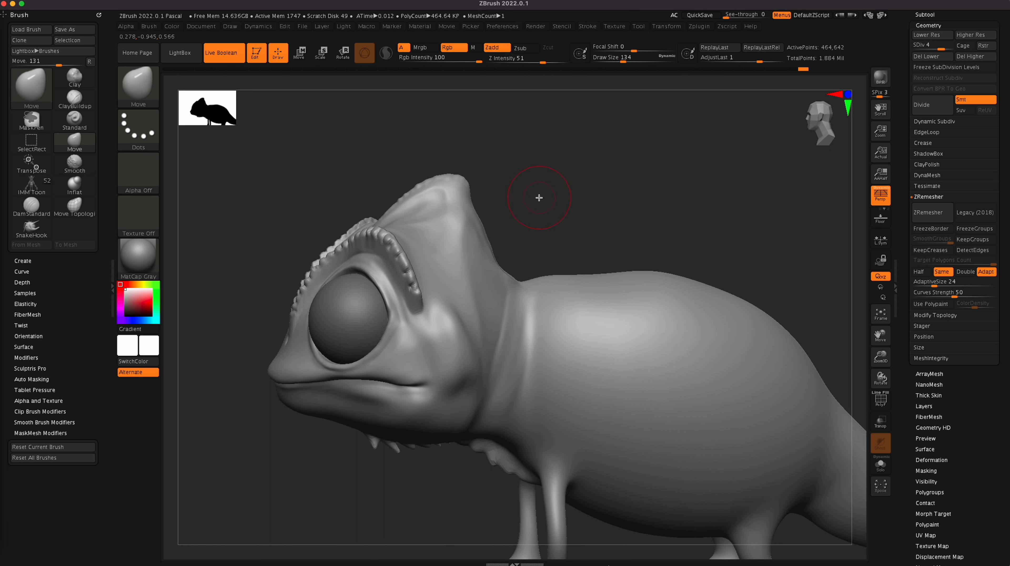
drag(466, 182, 472, 186)
Step: Compare the head crest before and after the Move edits, and undo them to restore the rounded back of the head
key(super+z)
key(super+z)
key(super+z)
key(super+shift+z)
key(super+shift+z)
key(super+shift+z)
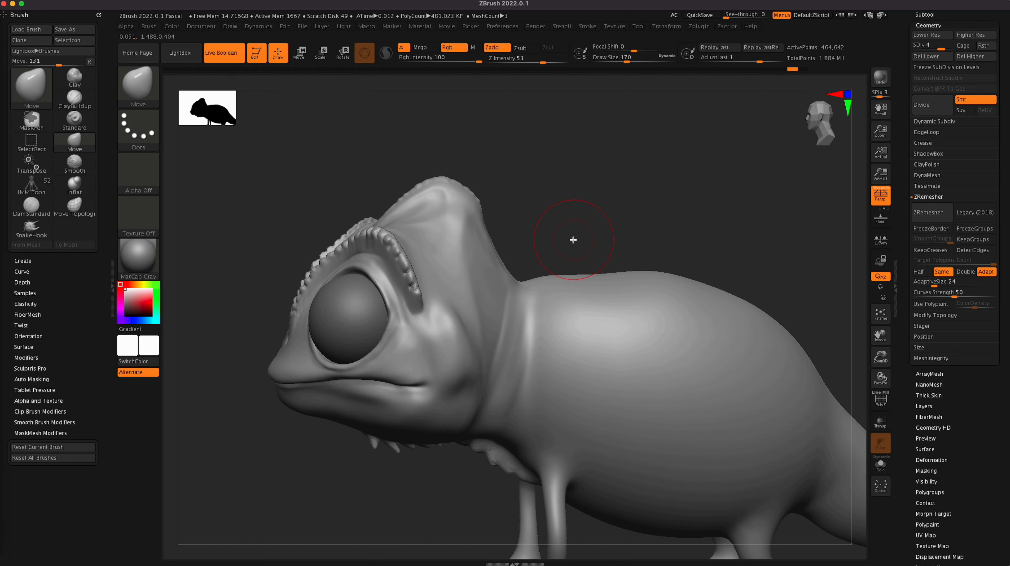
key(super+z)
key(super+z)
key(super+z)
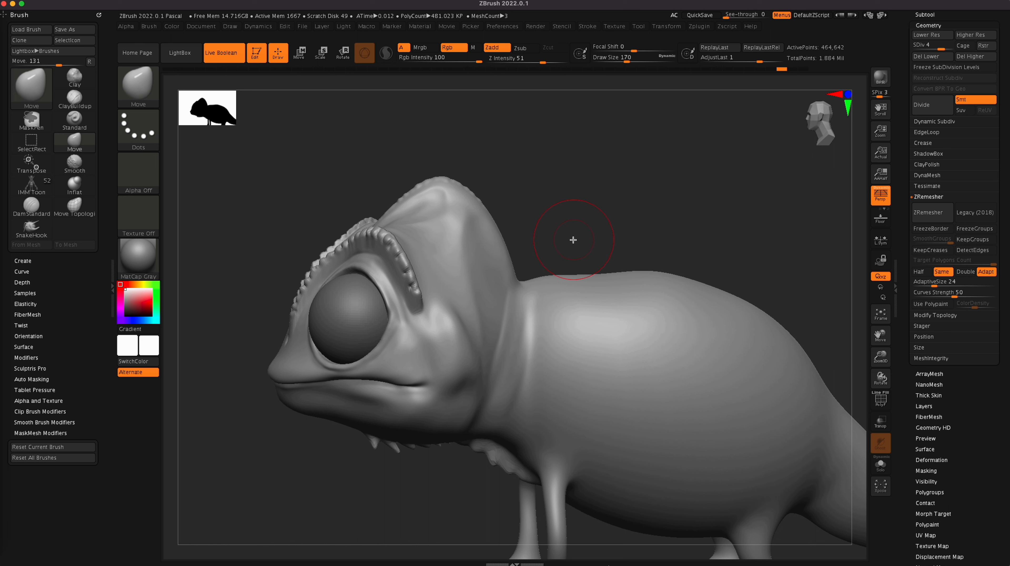
Step: Push the back of the head inward down to the neck with the Move brush at draw size 170, refining it at 126
drag(505, 247, 496, 250)
drag(495, 249, 492, 231)
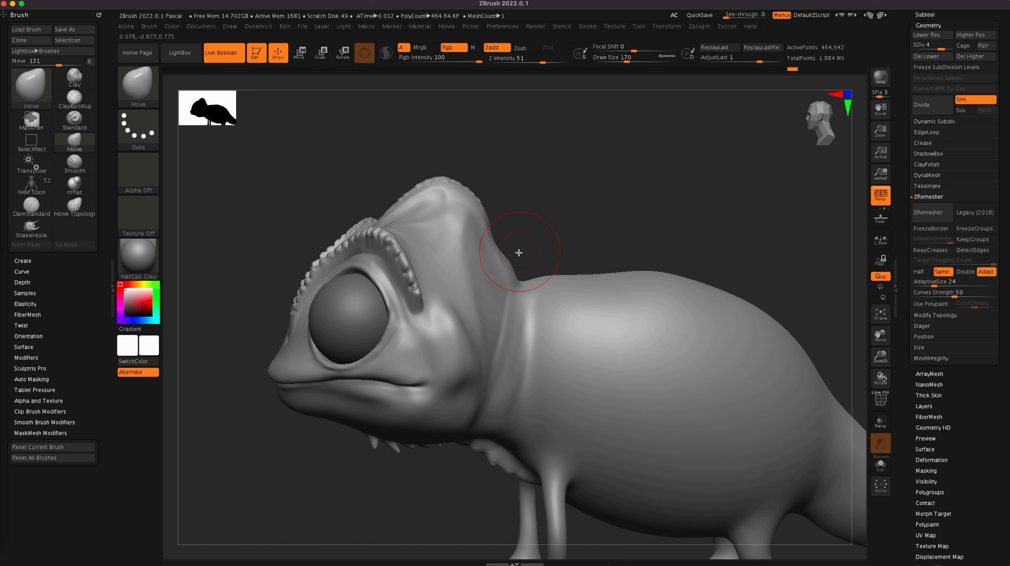
drag(503, 270, 505, 269)
key(bracketleft)
key(bracketleft)
key(bracketleft)
key(bracketleft)
key(bracketleft)
key(bracketleft)
key(bracketleft)
key(bracketleft)
key(bracketright)
key(bracketright)
key(bracketright)
key(bracketright)
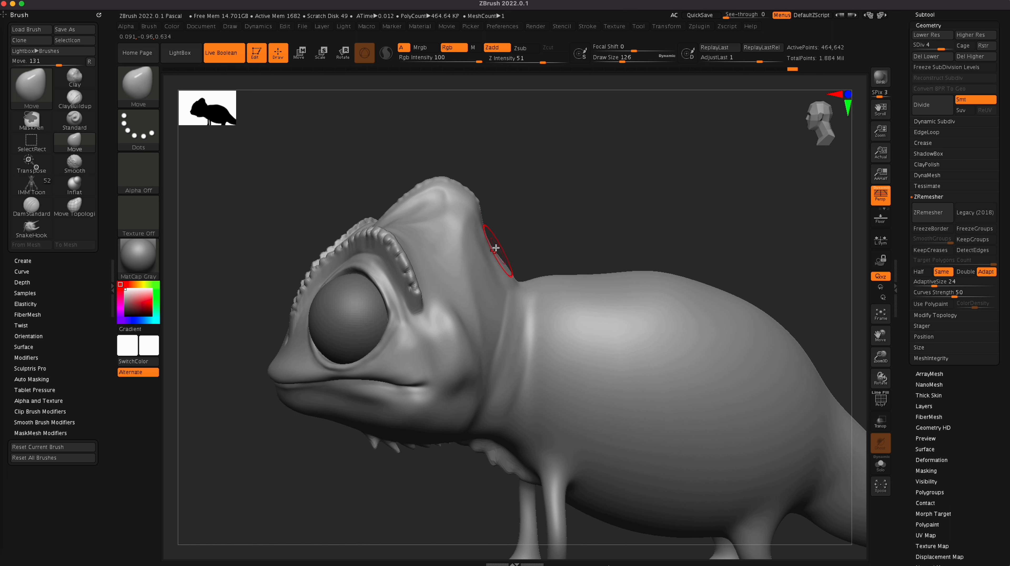
key(shift)
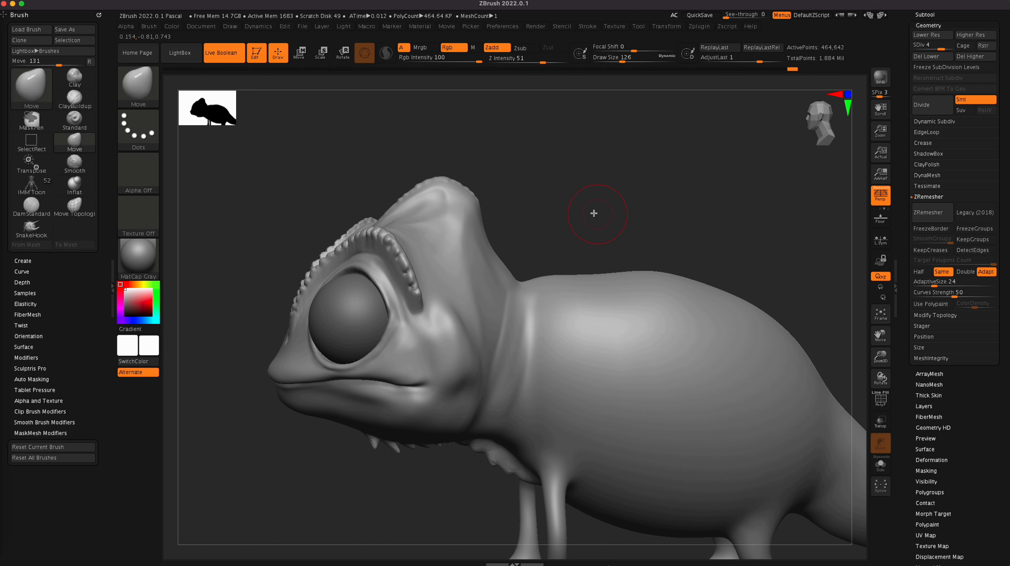
Step: Pull the tip of the head crest upward into a sharper peak and adjust its rear edge at draw size 126
drag(463, 186, 464, 171)
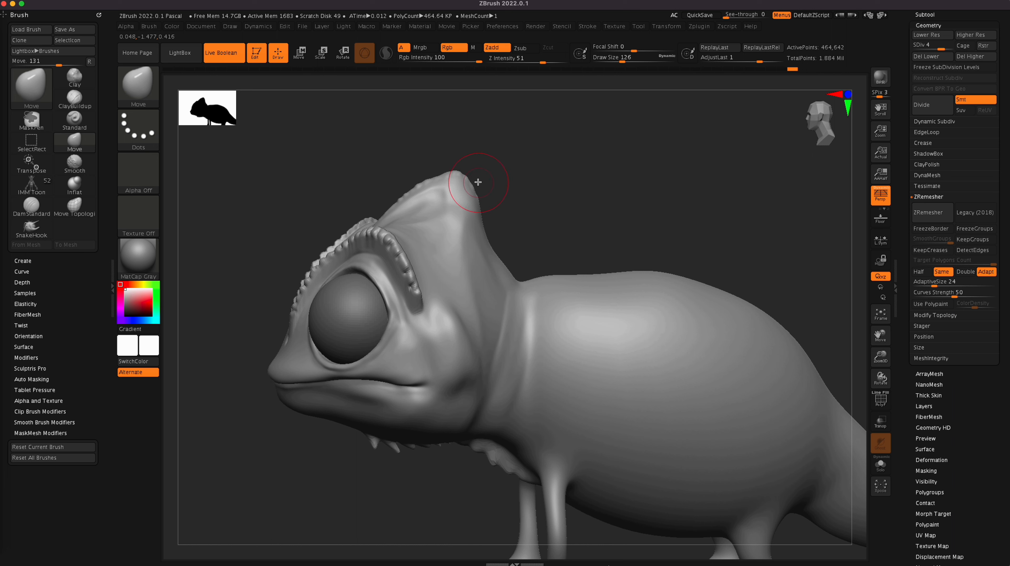
drag(481, 199, 478, 201)
drag(646, 218, 646, 216)
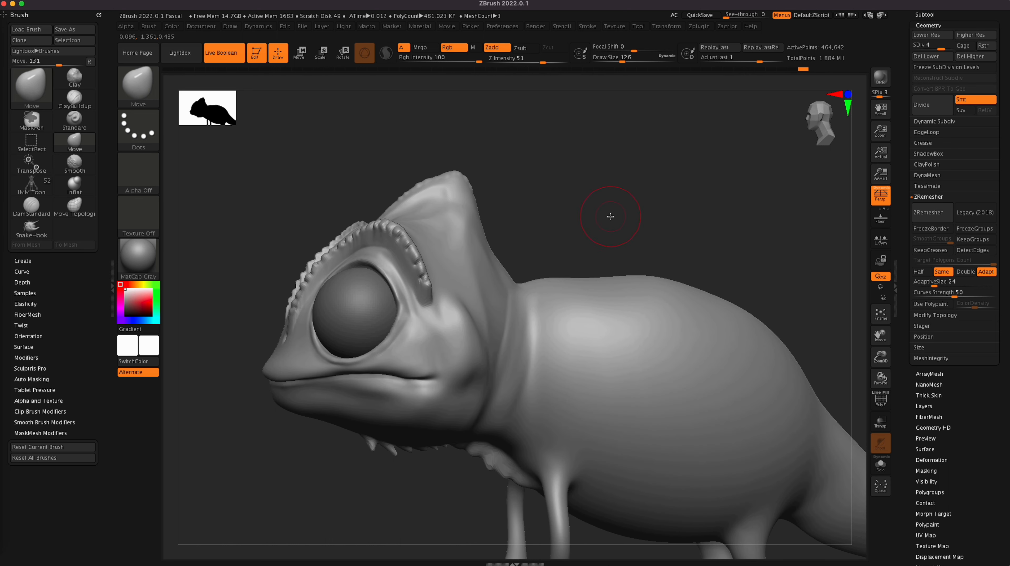
Step: Rework the side of the head crest below its peak with ClayBuildup at draw size 46
key(b)
key(c)
key(b)
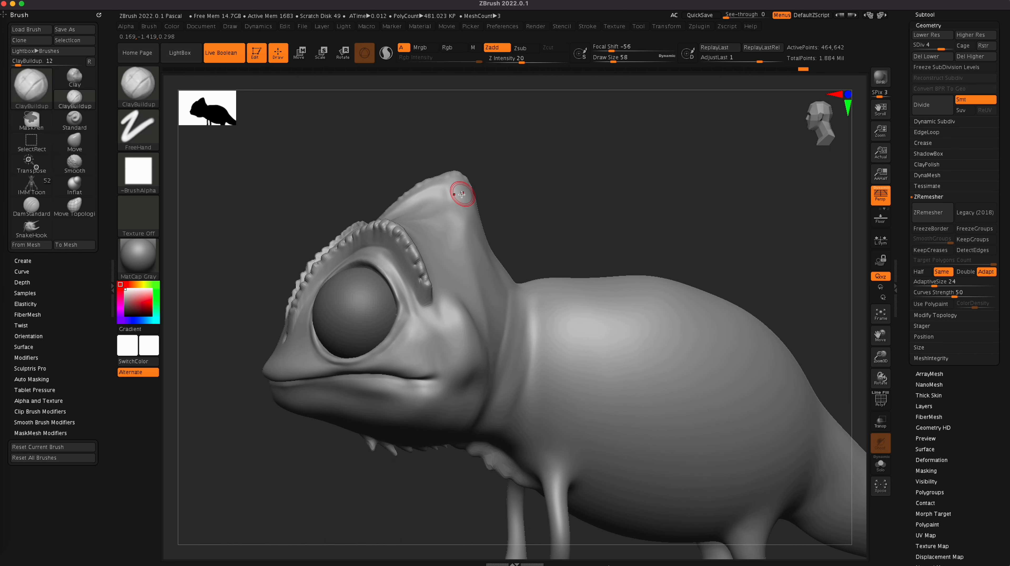
mouse_move(457, 205)
mouse_down()
mouse_move(443, 188)
mouse_move(456, 198)
mouse_move(440, 191)
mouse_move(440, 206)
mouse_move(453, 191)
mouse_move(431, 203)
mouse_up()
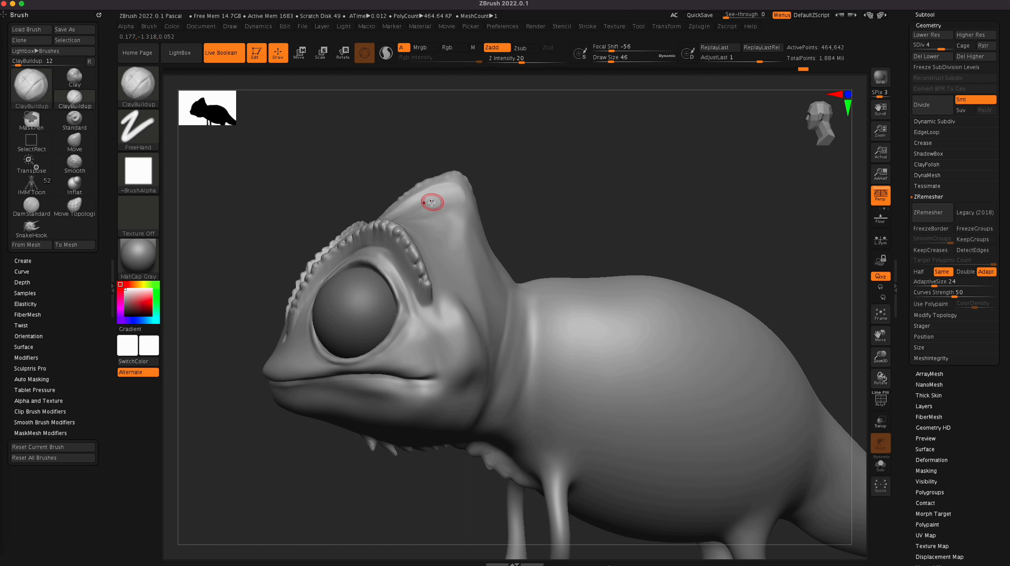